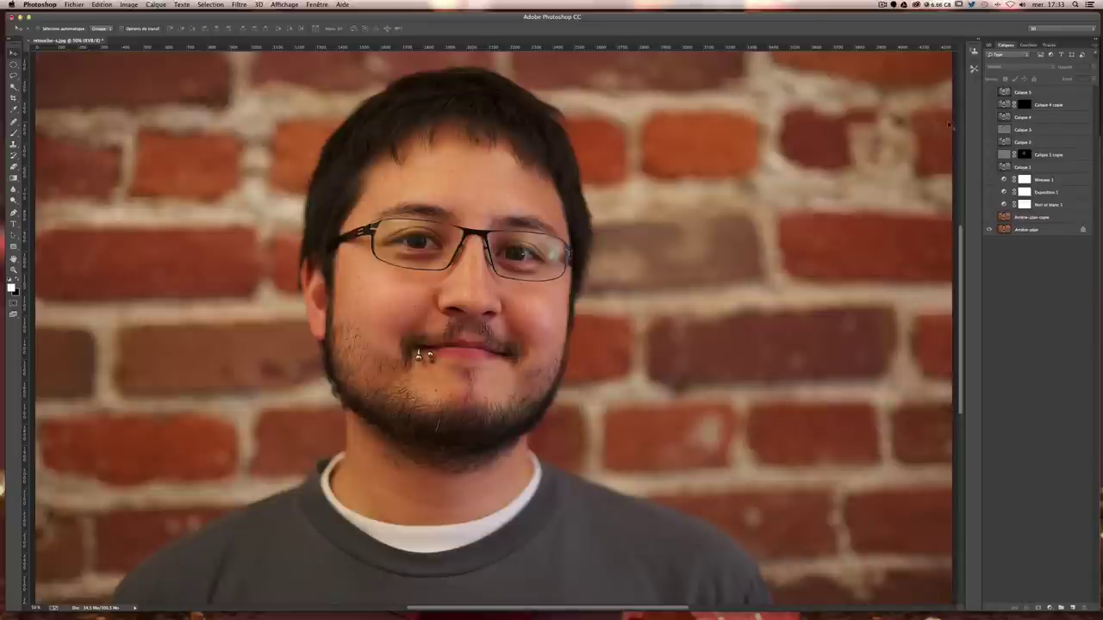
Step: Select Arrière-plan and toggle Calque 5's visibility repeatedly to compare the sepia retouch with the original
click(1011, 231)
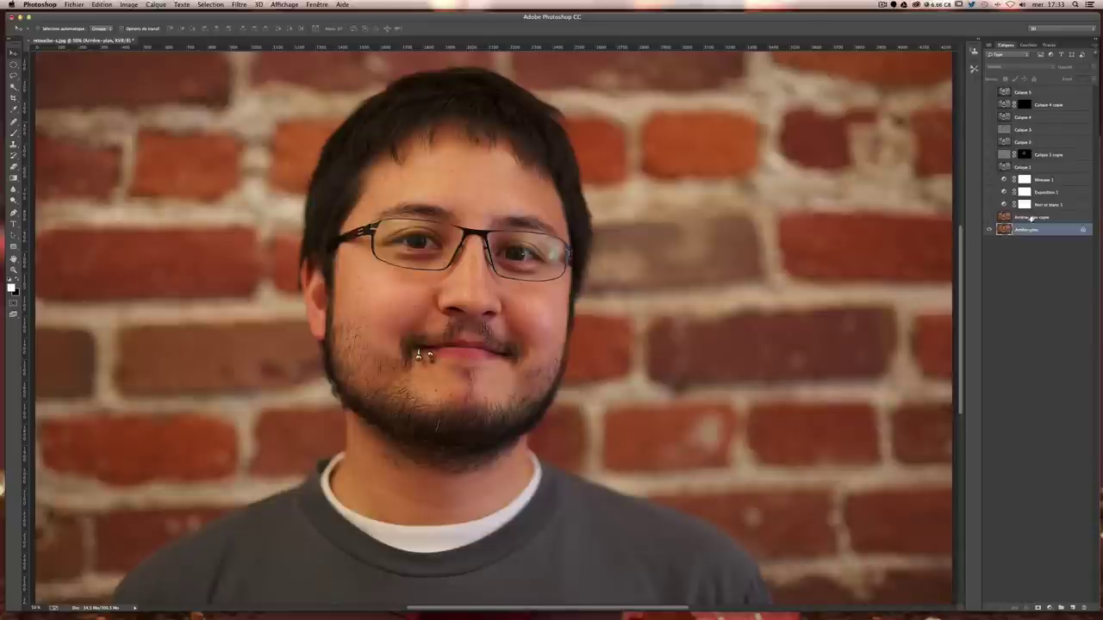
click(988, 92)
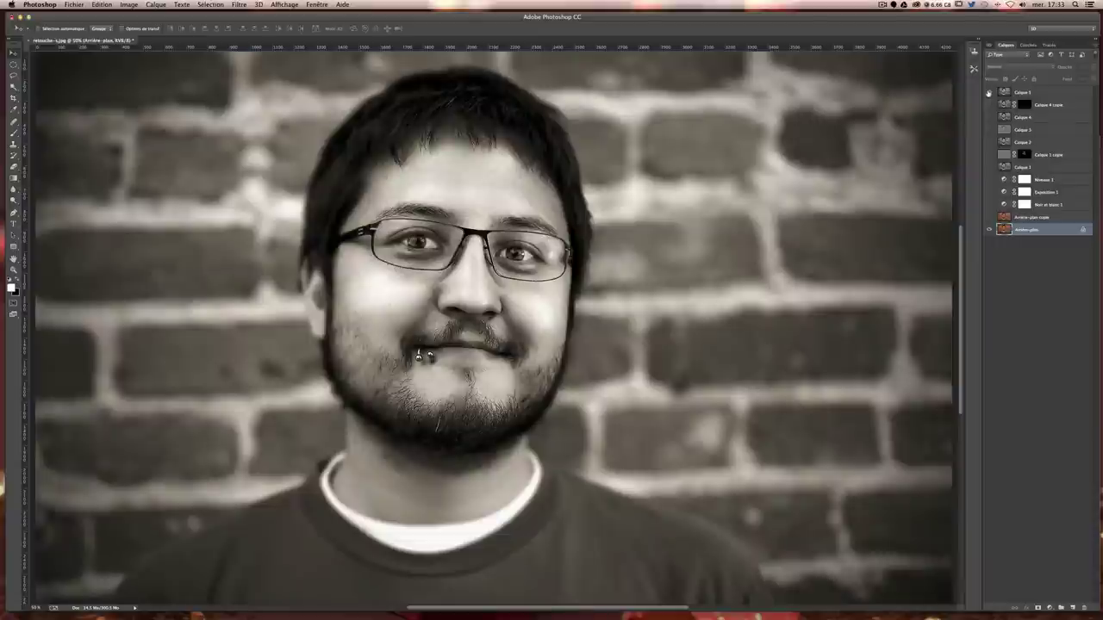
click(989, 92)
click(989, 92)
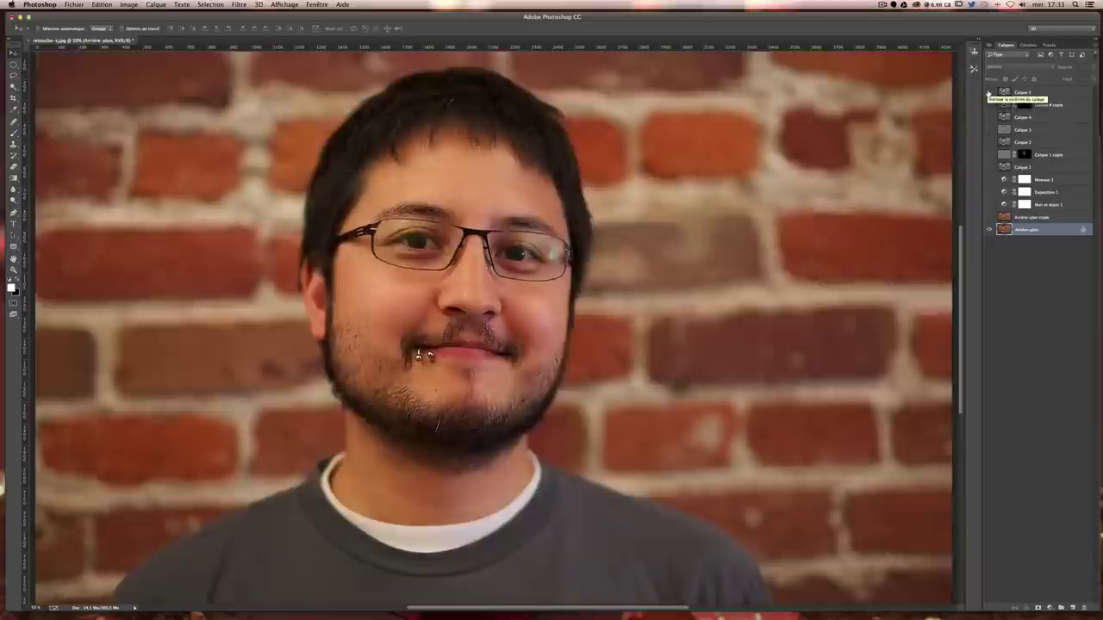
click(989, 92)
click(988, 93)
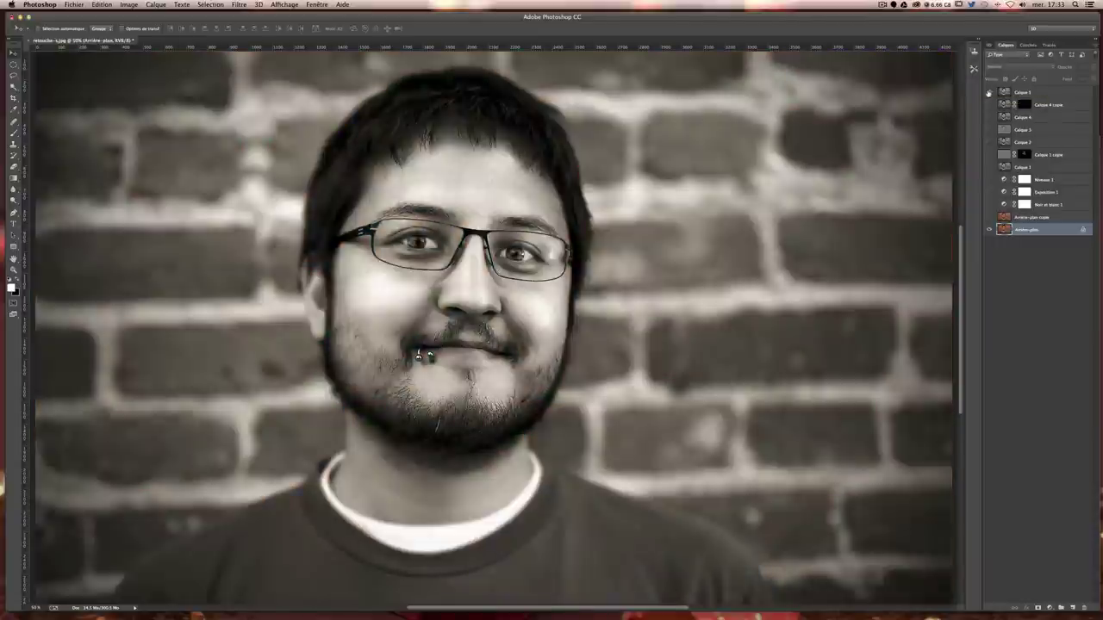
click(989, 92)
click(988, 92)
click(989, 92)
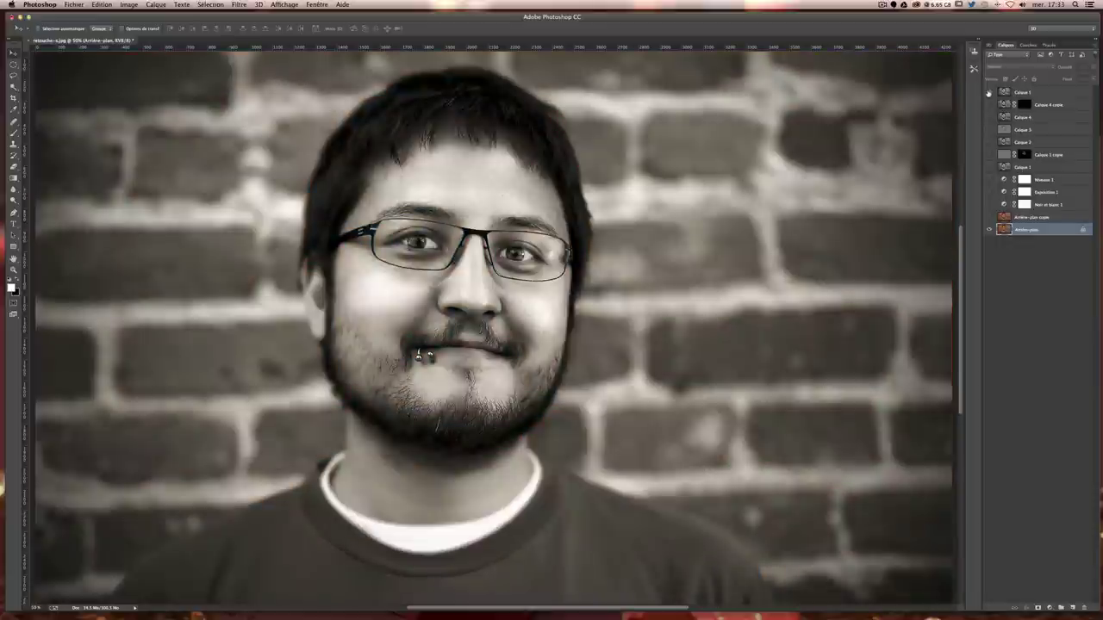
click(989, 92)
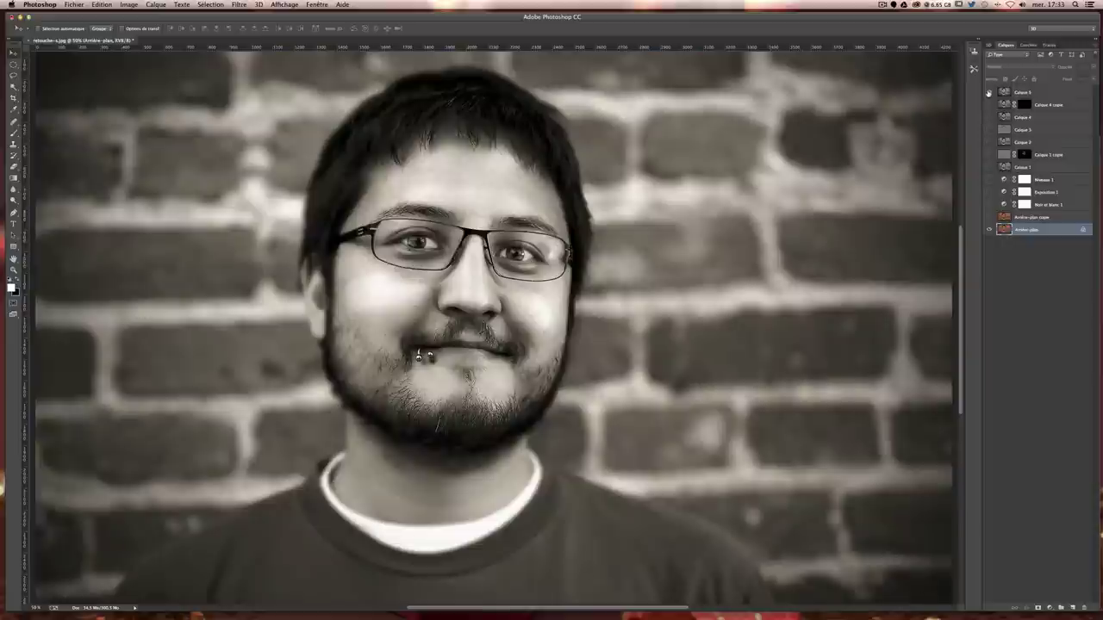
click(989, 93)
click(988, 92)
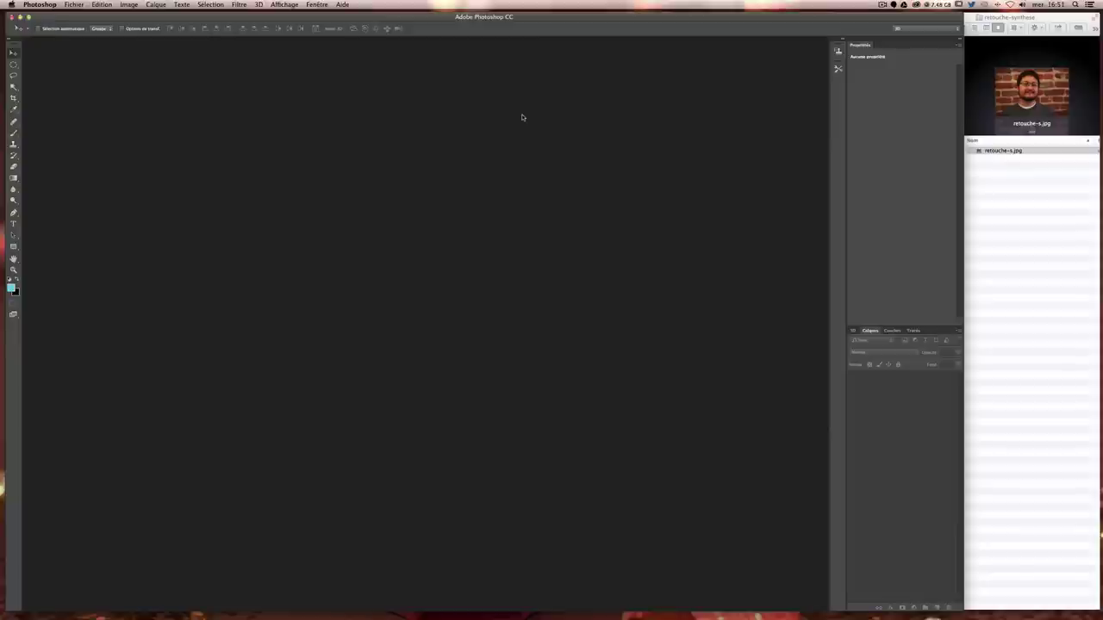
Step: Open retouche-s.jpg with Adobe Photoshop CC from Finder, accepting the colour-profile prompt
right_click(992, 151)
mouse_move(879, 164)
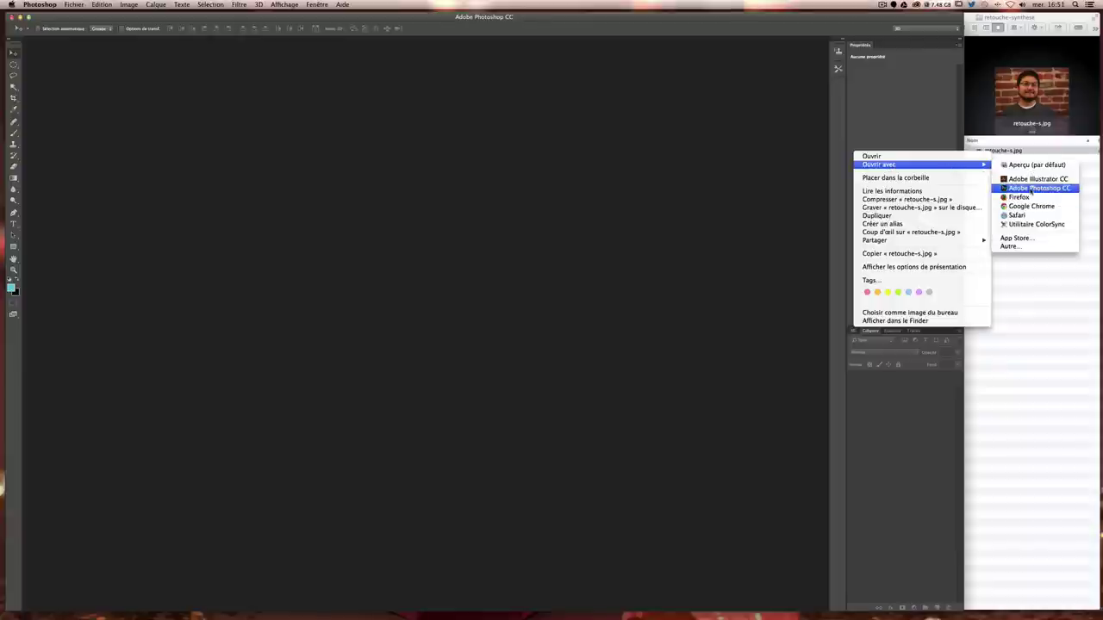
click(1028, 191)
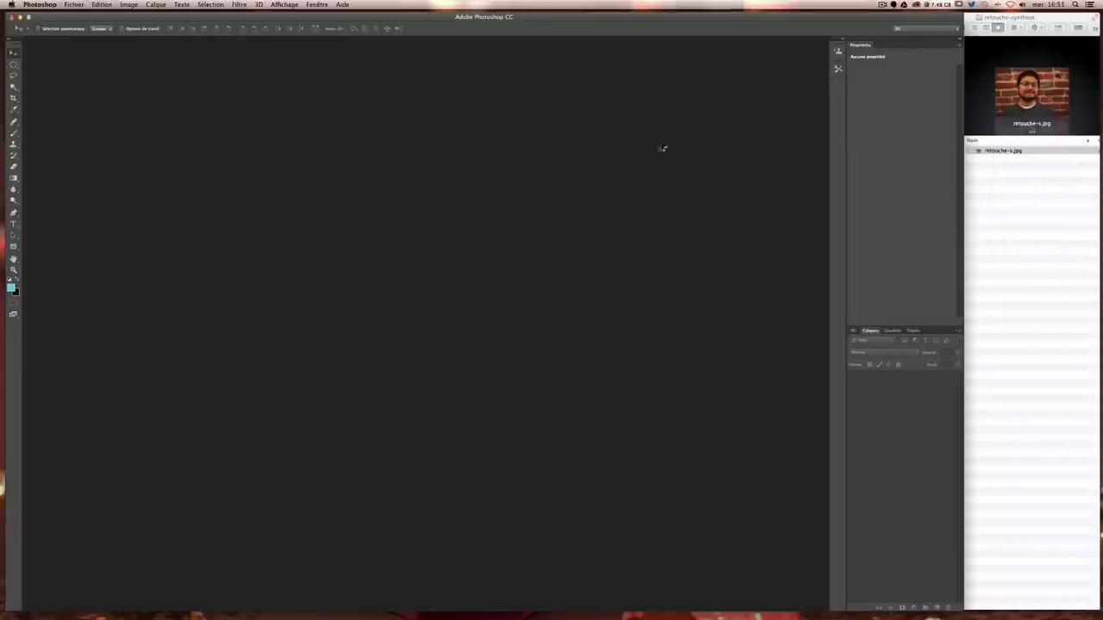
click(638, 334)
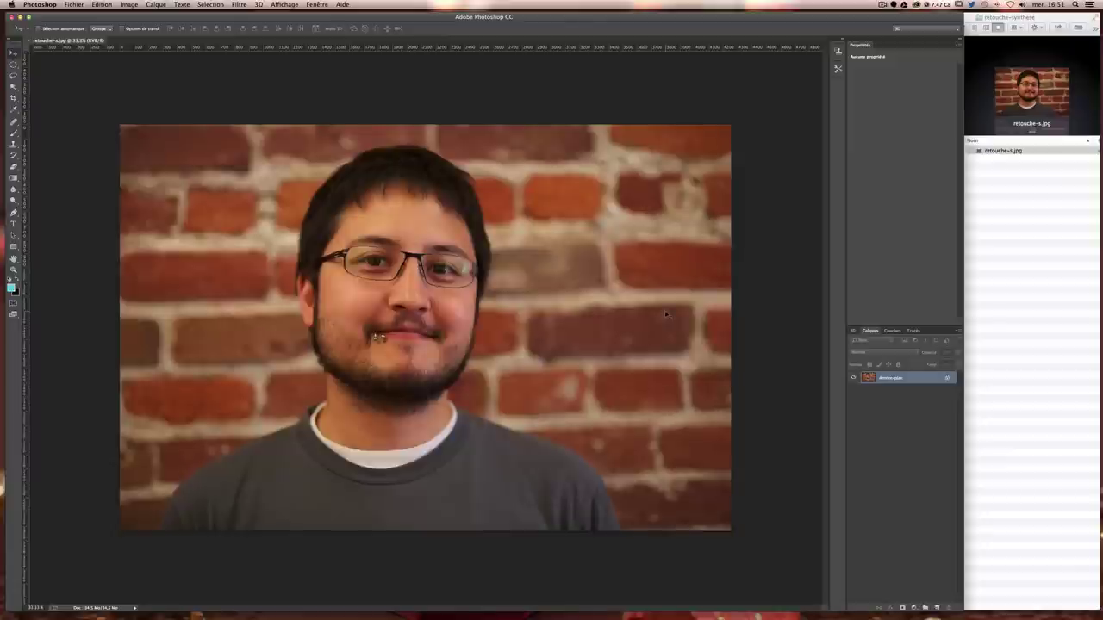
Step: Zoom to 50%, widen the window, and add a Noir et blanc adjustment layer
key(super+plus)
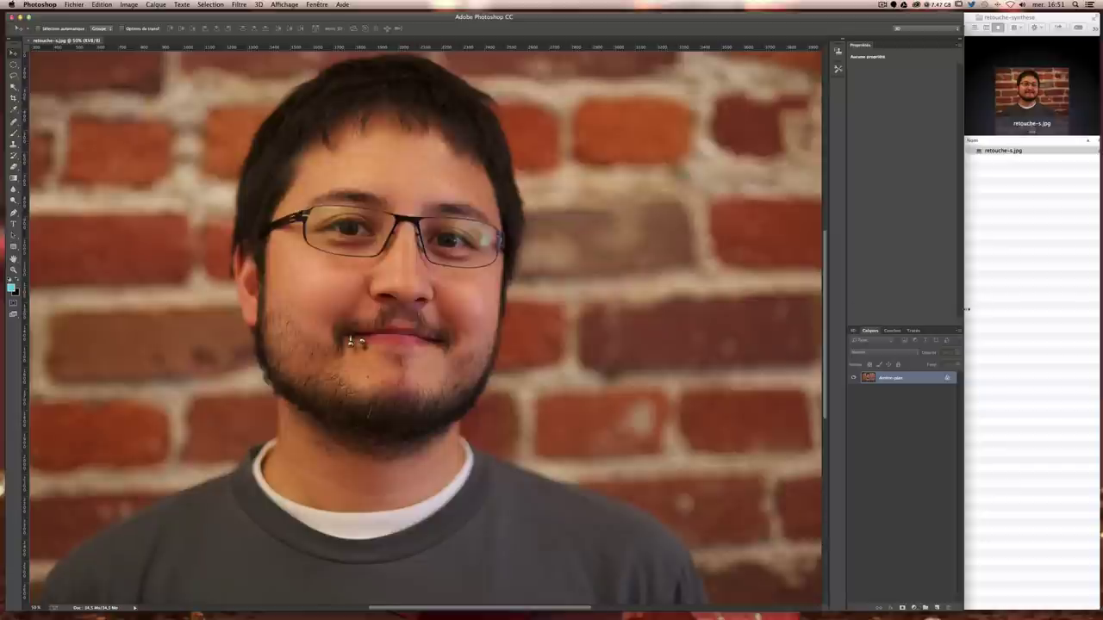
drag(965, 311, 1090, 301)
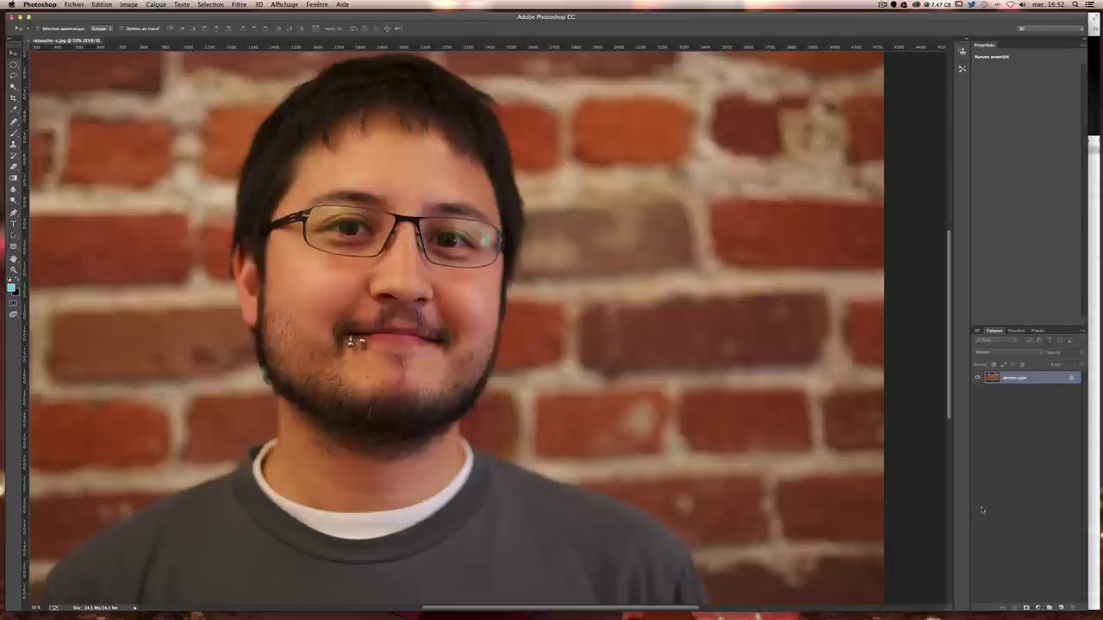
click(1039, 608)
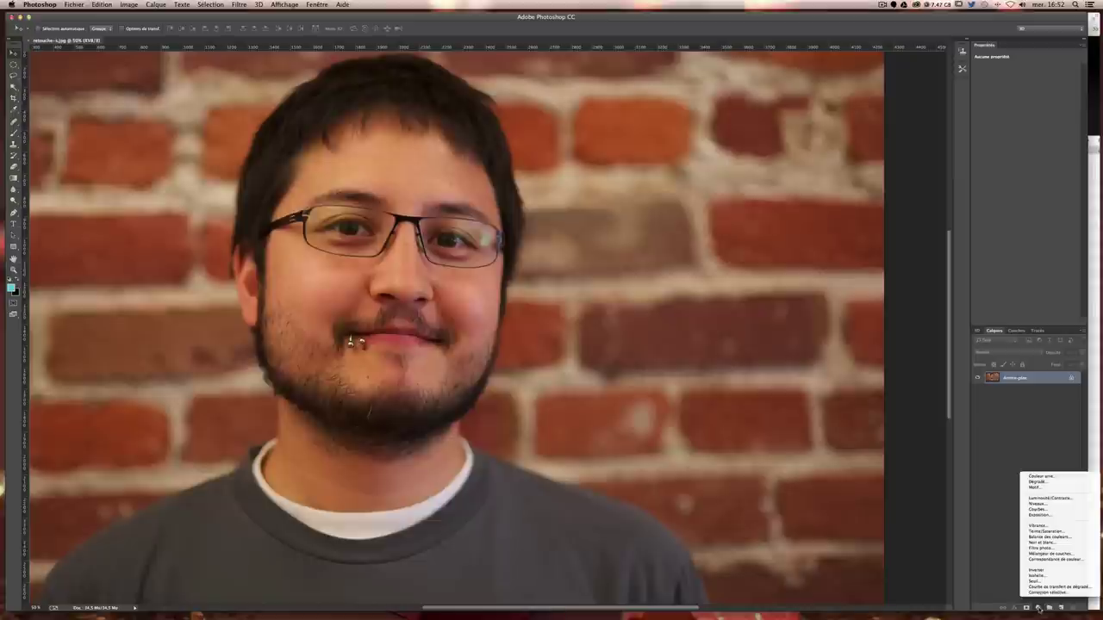
click(1052, 544)
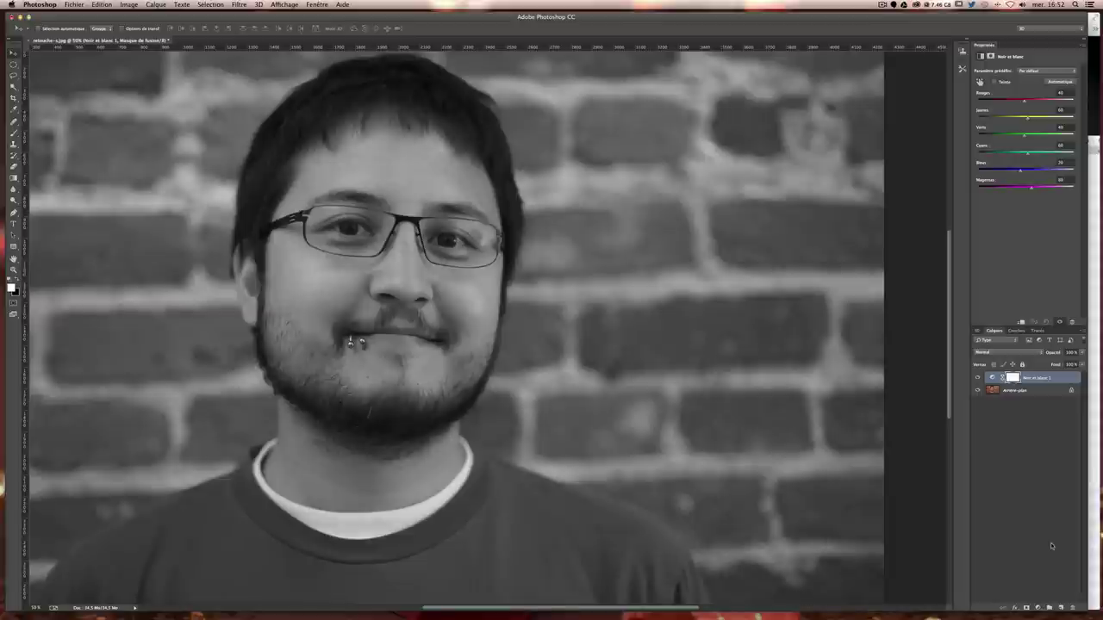
click(1040, 608)
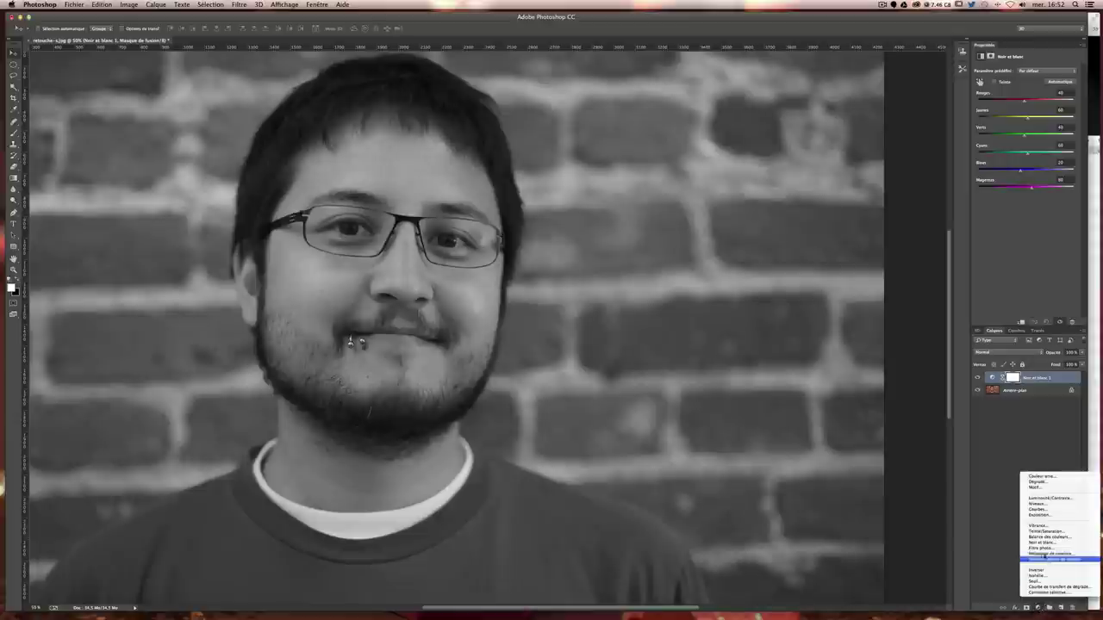
Step: Add an Exposition adjustment layer, raising Exposure and lowering Gamma correction to deepen midtones
click(1045, 515)
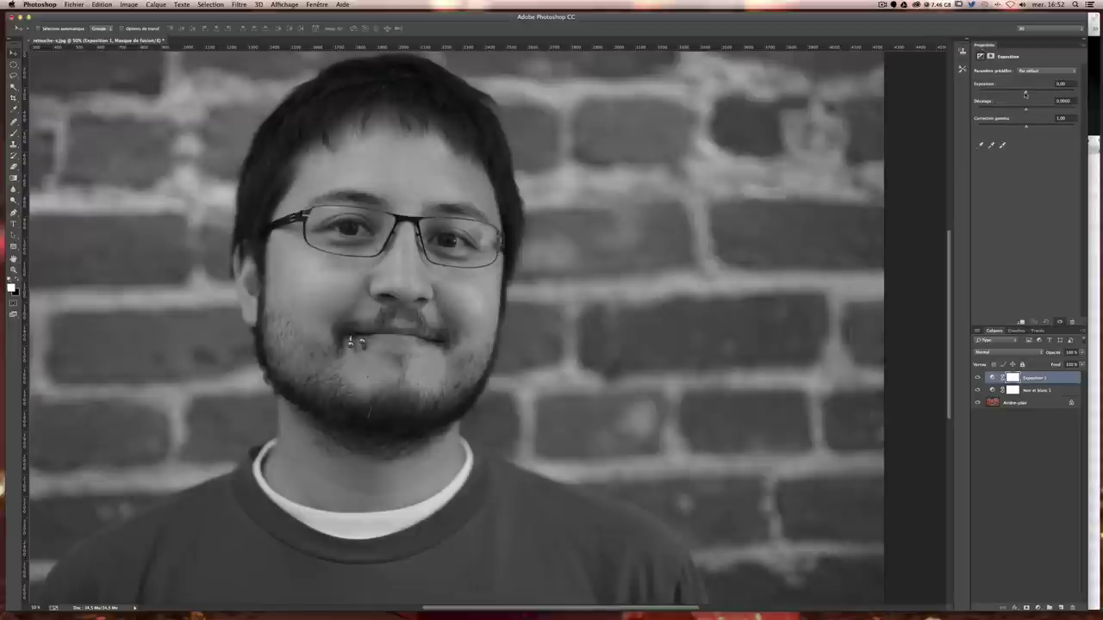
drag(1025, 93, 1032, 93)
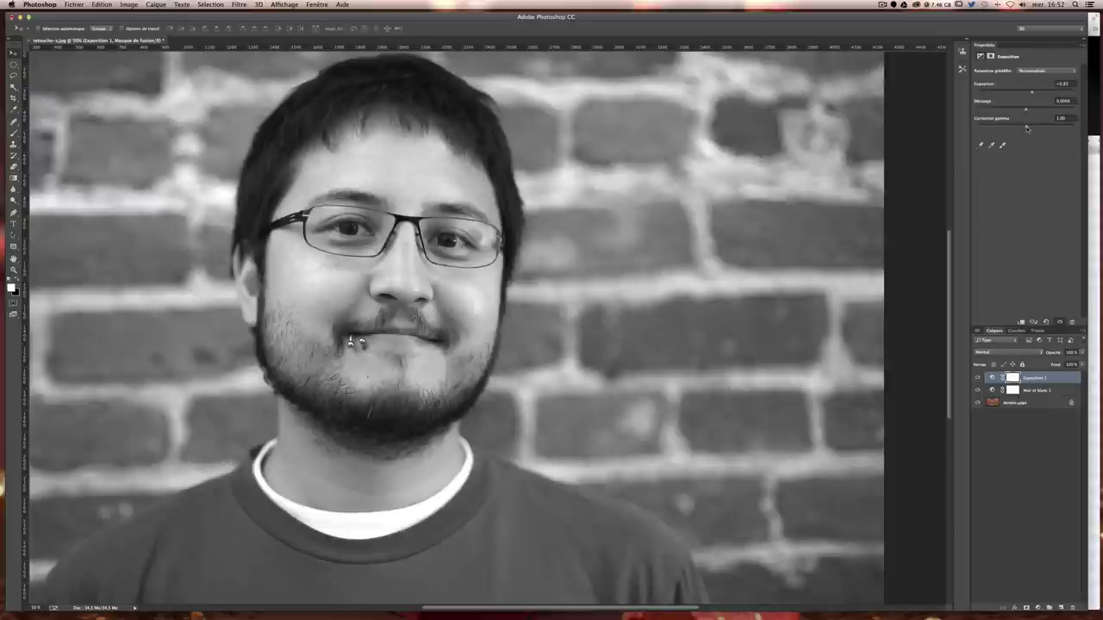
drag(1027, 127, 1020, 129)
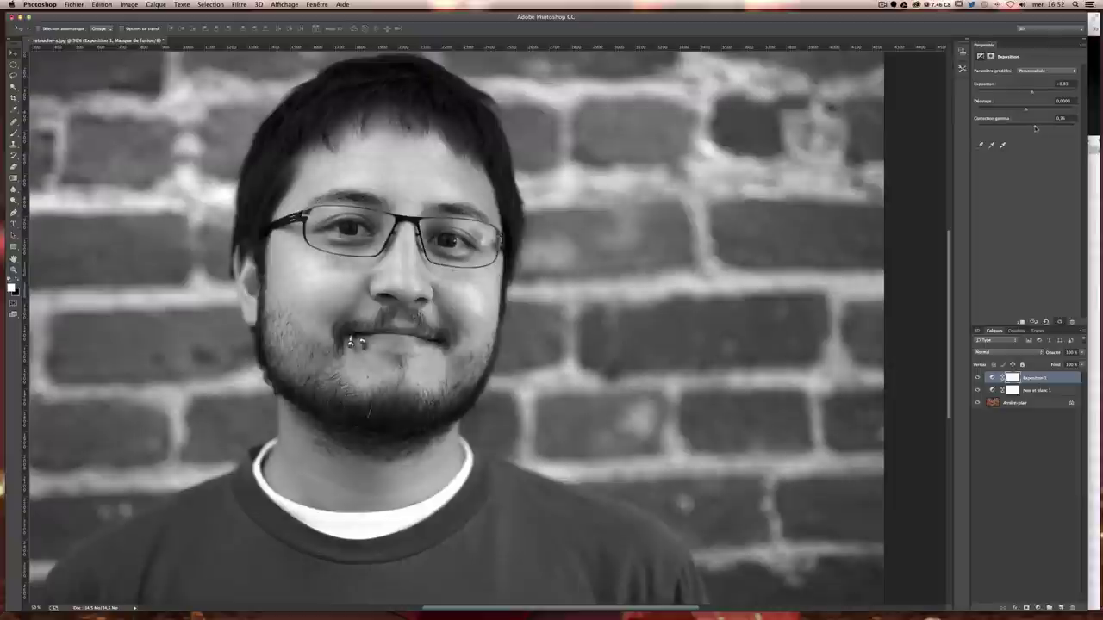
drag(1020, 129, 1035, 127)
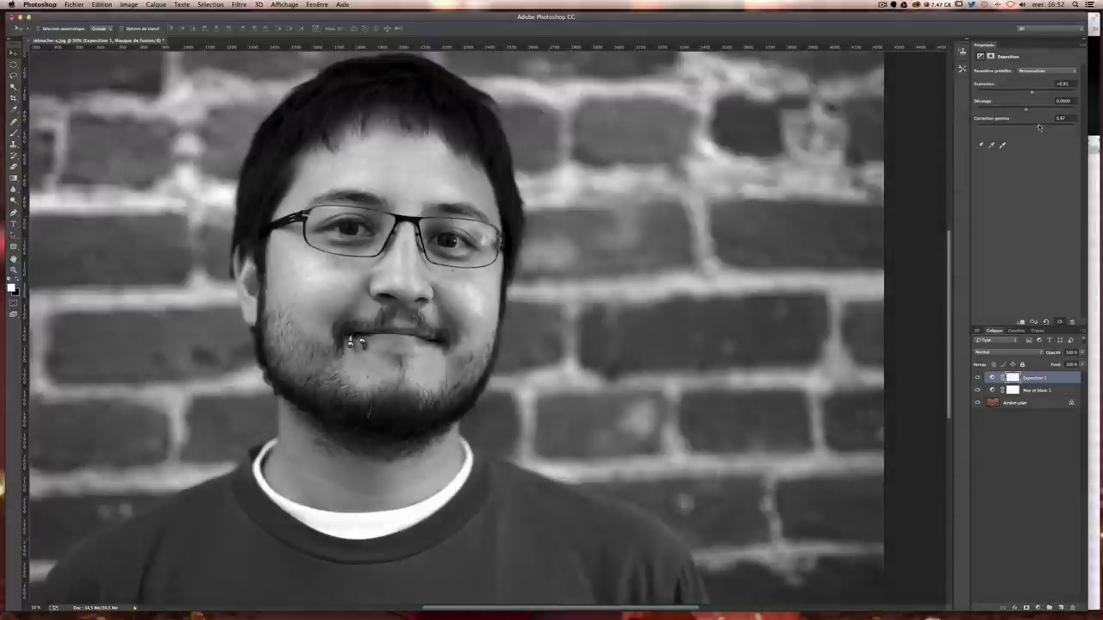
drag(1036, 128, 1039, 127)
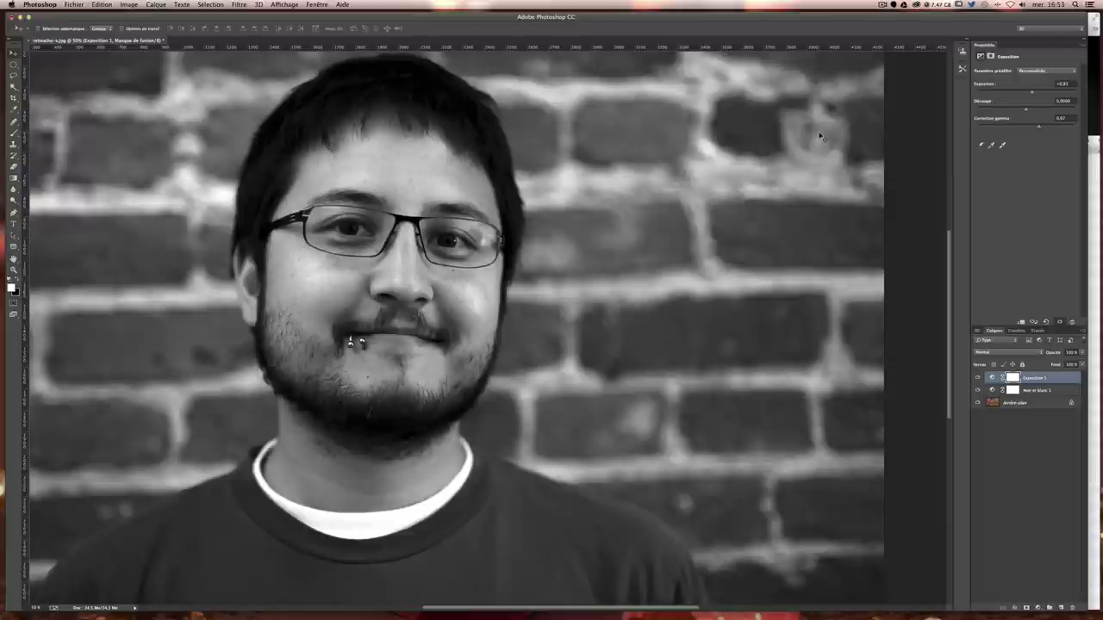
Step: Toggle the Exposition layer's visibility to compare the portrait with and without it
click(978, 377)
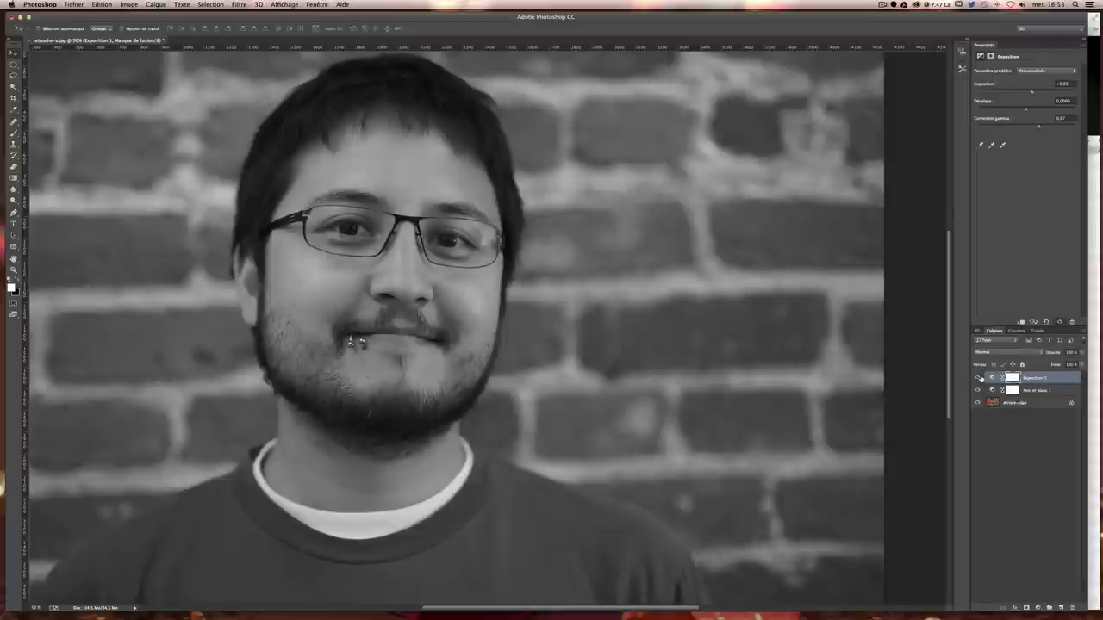
click(978, 377)
click(979, 378)
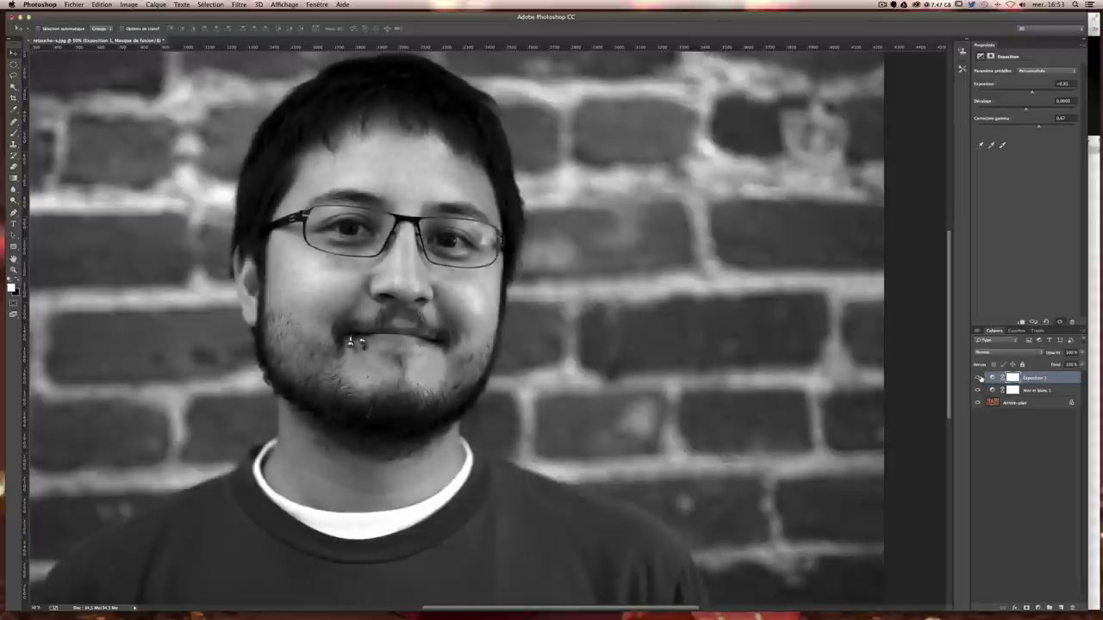
click(979, 378)
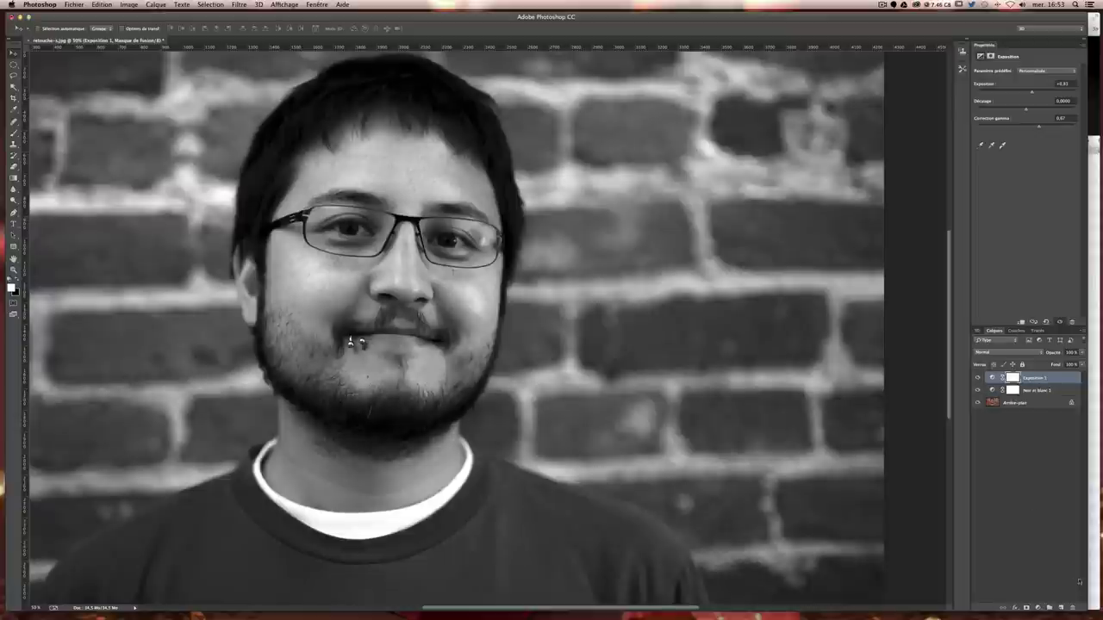
click(1038, 609)
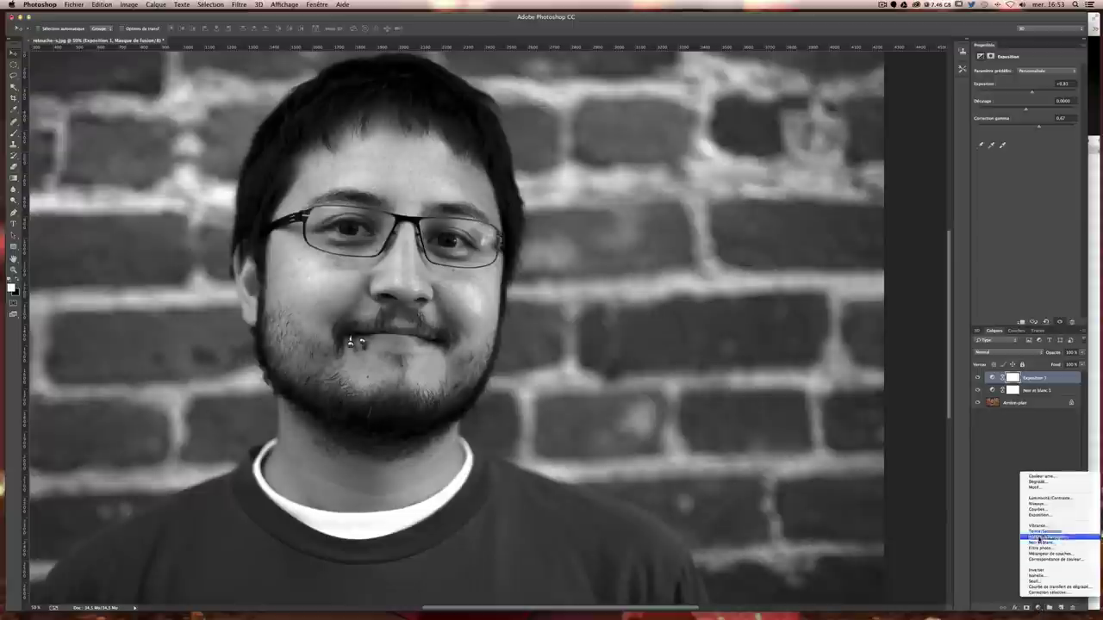
Step: Add a Niveaux adjustment, moving the black, white and midtone sliders to boost contrast
click(1039, 506)
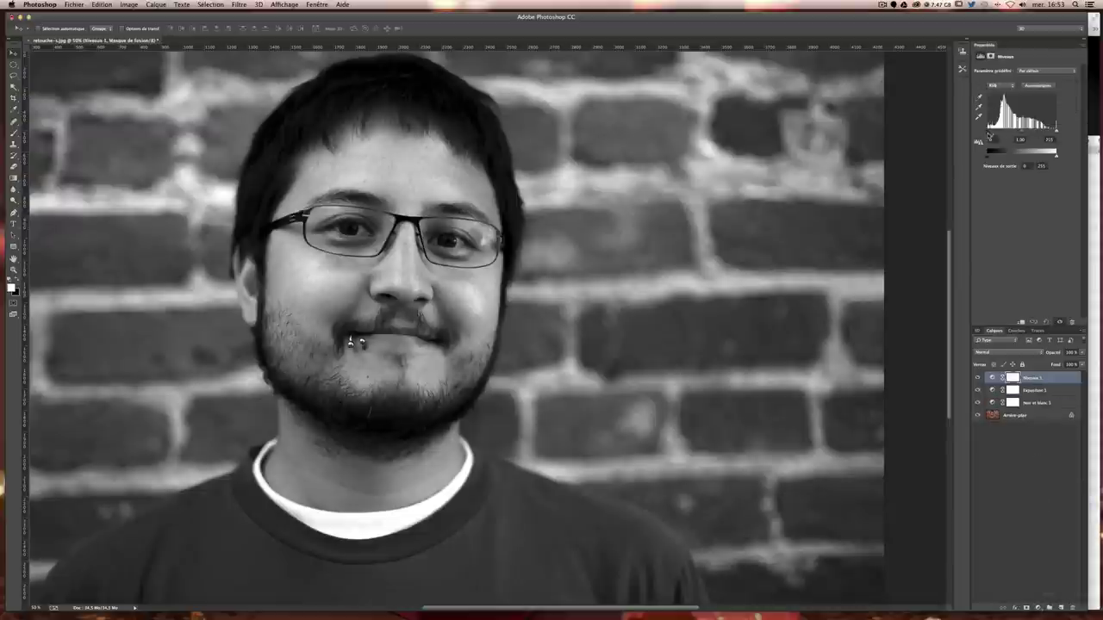
mouse_move(988, 136)
mouse_down()
mouse_move(1005, 135)
mouse_move(988, 135)
mouse_up()
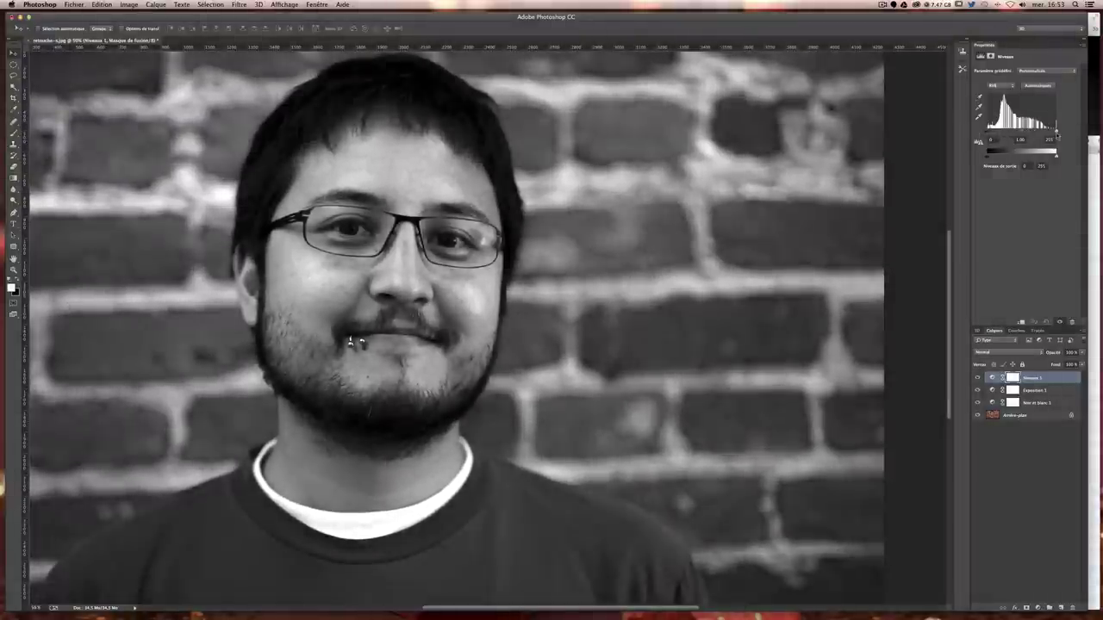
mouse_move(1058, 136)
mouse_down()
mouse_move(1033, 135)
mouse_move(1056, 135)
mouse_up()
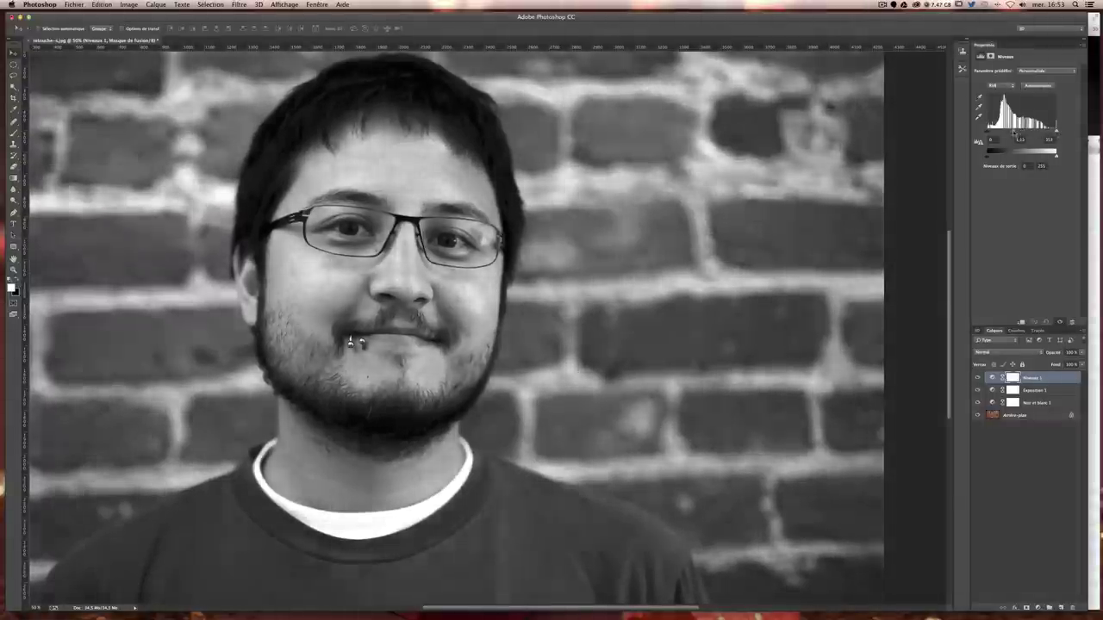
drag(1022, 136, 1018, 135)
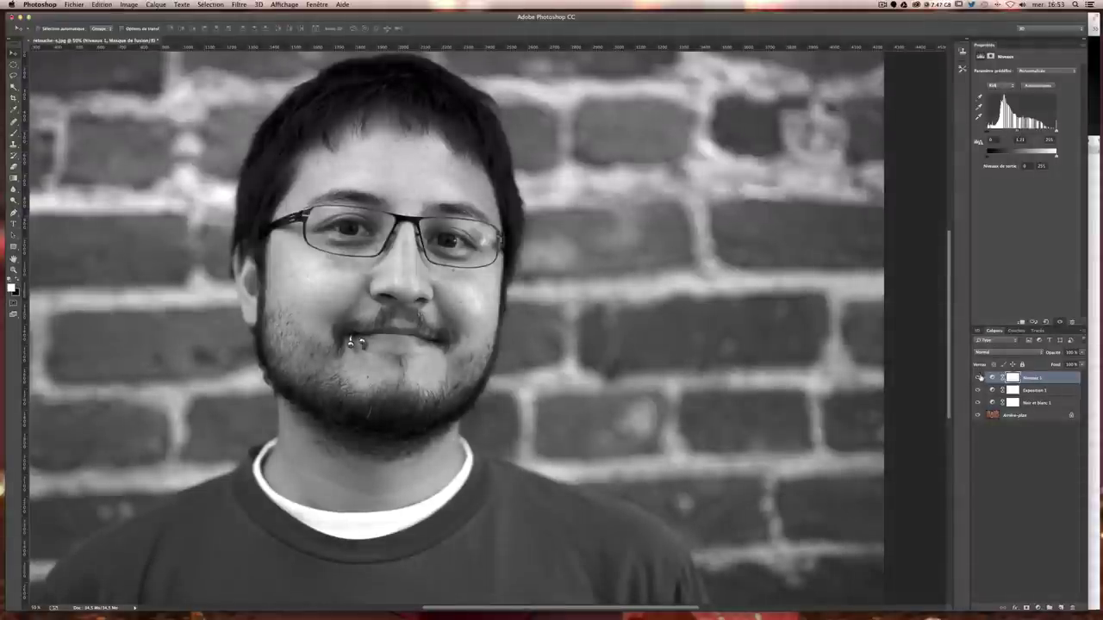
Step: Toggle Niveaux 1 on and off to compare, then select the Arrière-plan layer
click(979, 378)
click(979, 378)
click(979, 378)
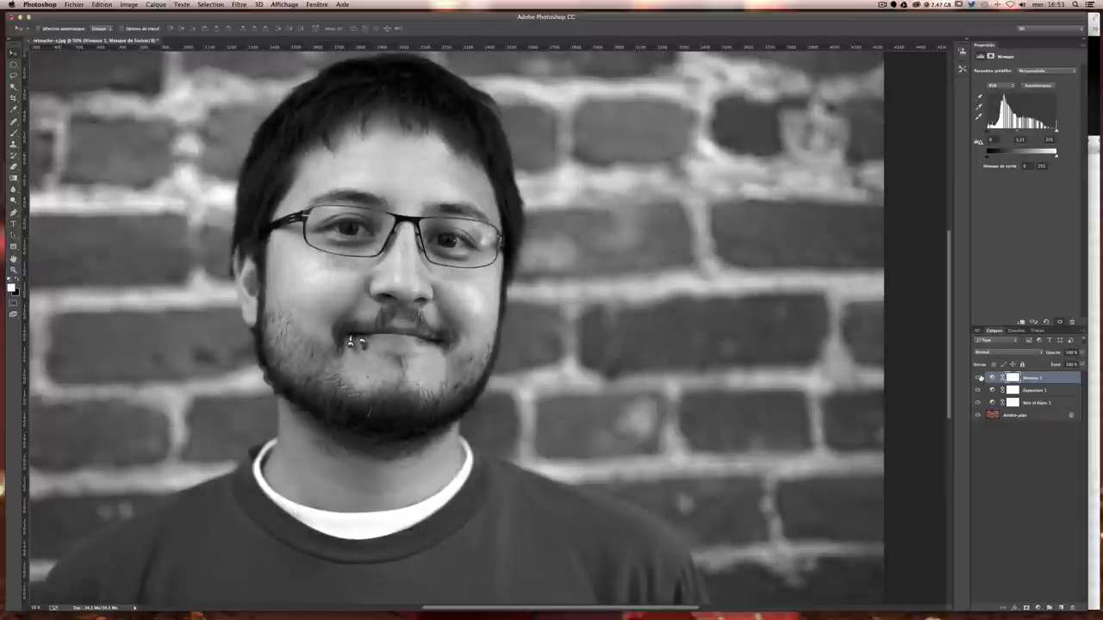
click(979, 378)
click(979, 378)
click(978, 378)
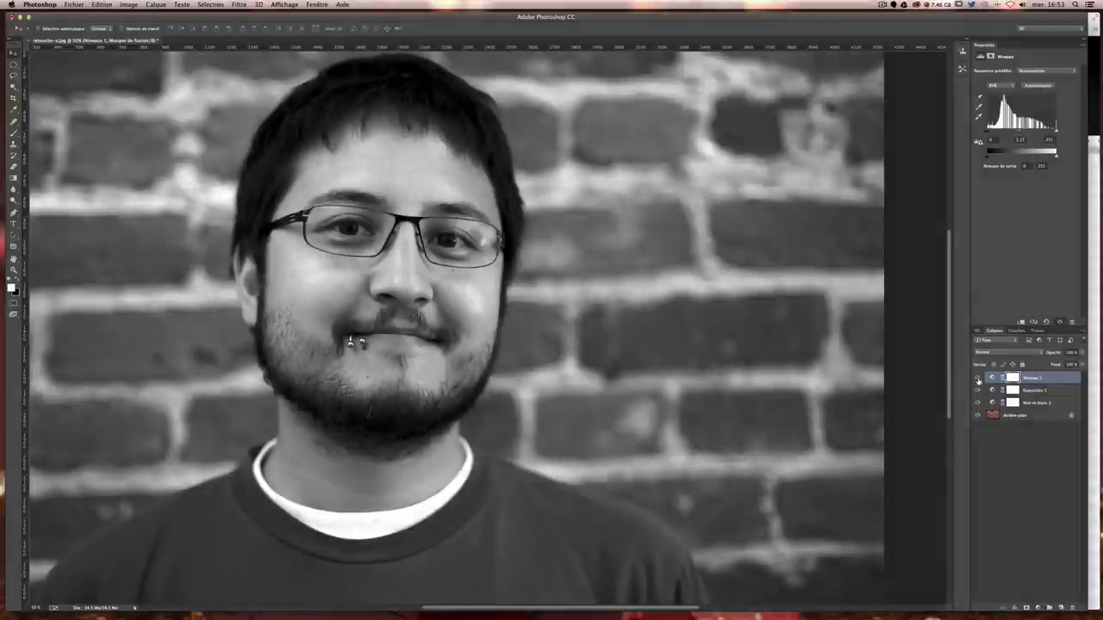
click(978, 377)
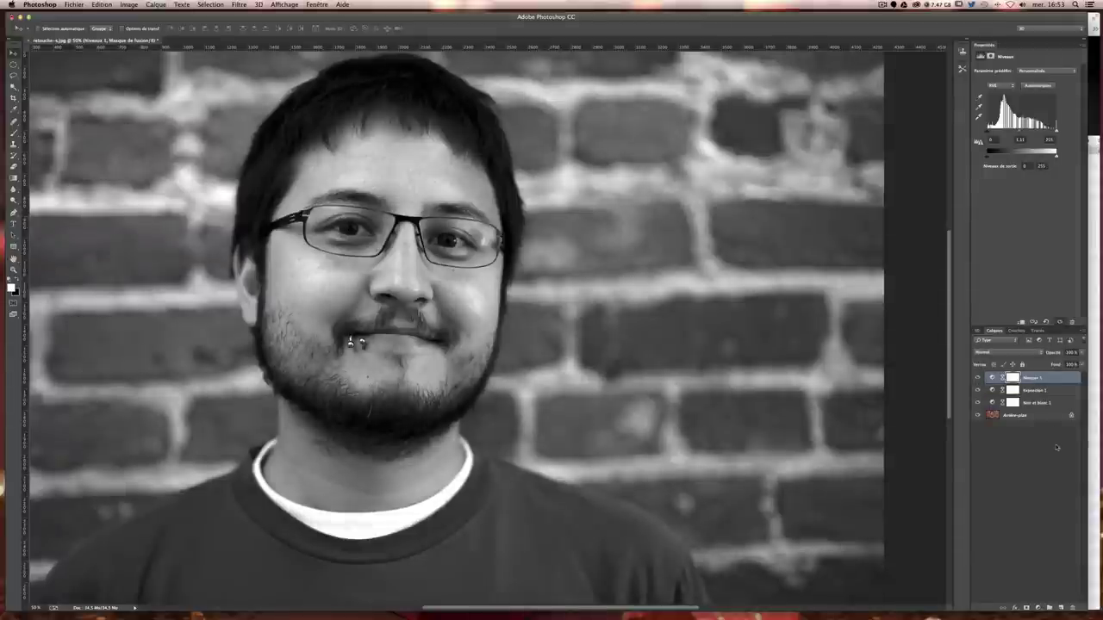
click(1022, 440)
click(1014, 416)
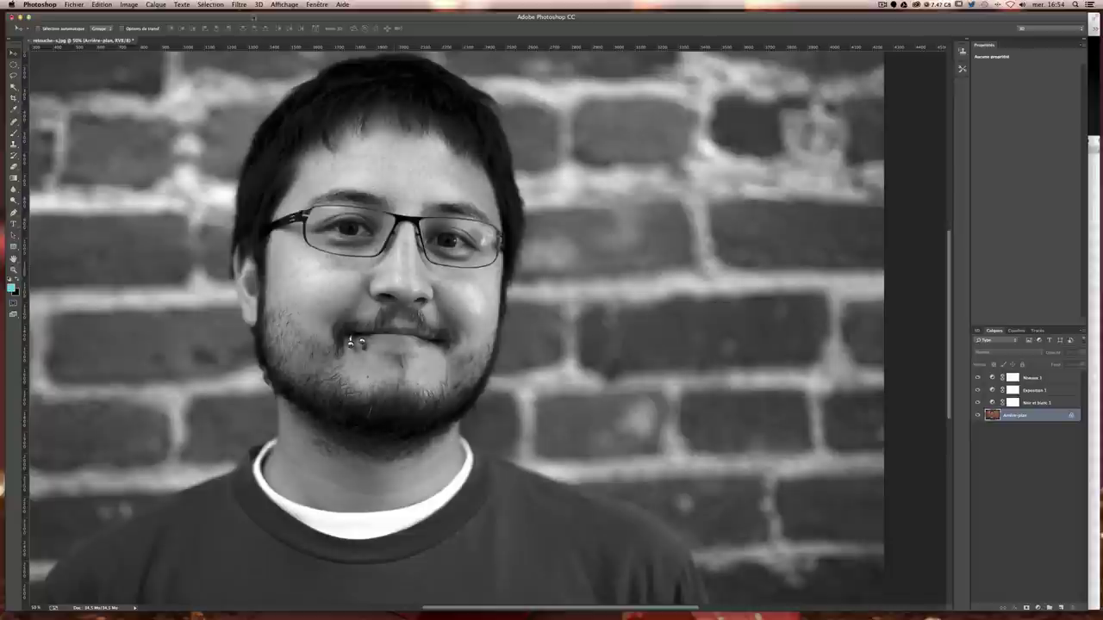
Step: Open Netteté optimisée and preview the face while trying different amount and radius values
click(239, 5)
mouse_move(258, 156)
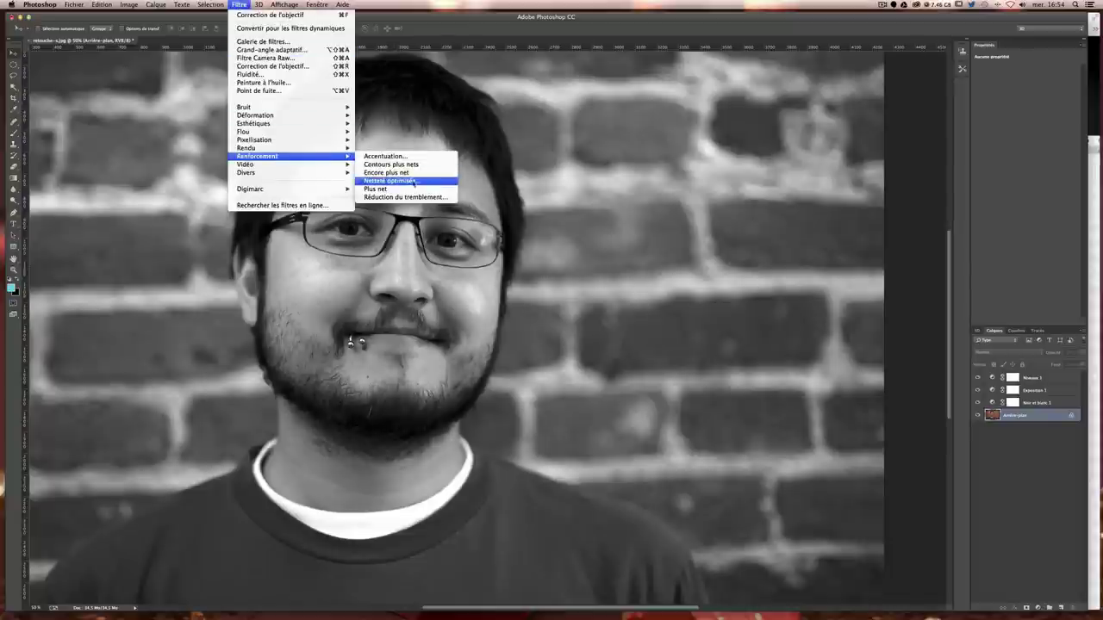
click(413, 181)
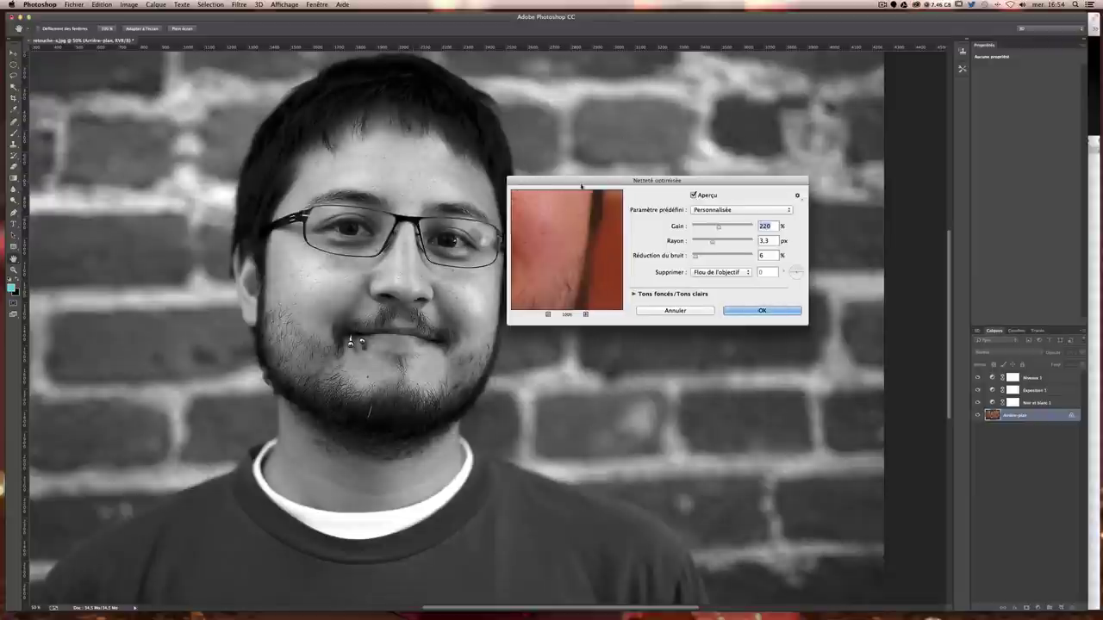
drag(566, 182, 603, 104)
click(351, 342)
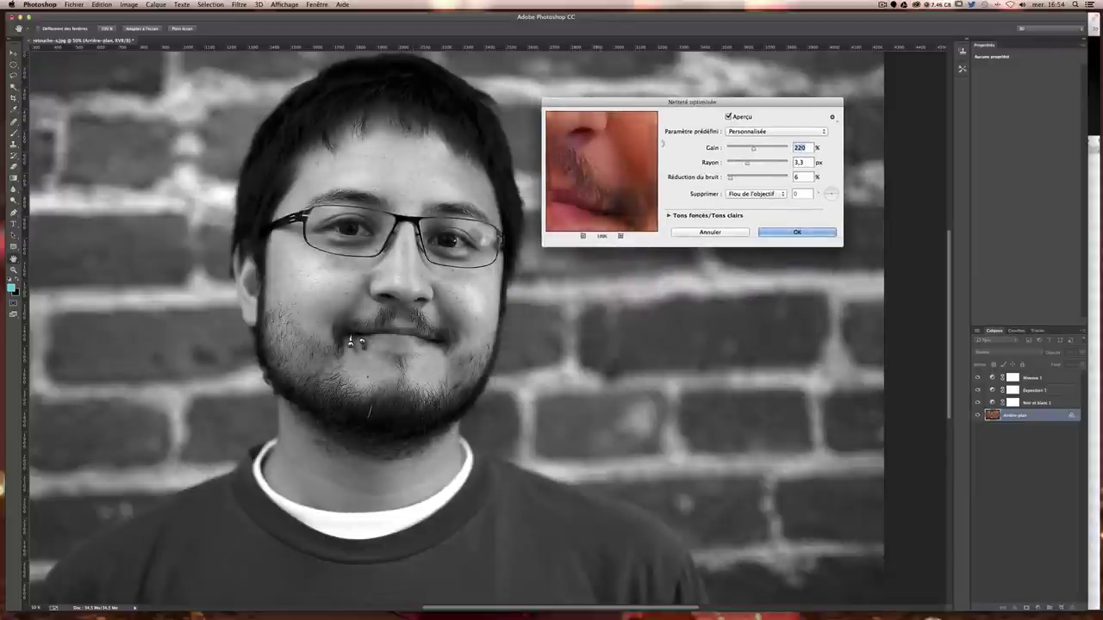
mouse_move(602, 170)
mouse_down()
mouse_move(635, 164)
mouse_move(658, 180)
mouse_move(566, 140)
mouse_move(628, 149)
mouse_up()
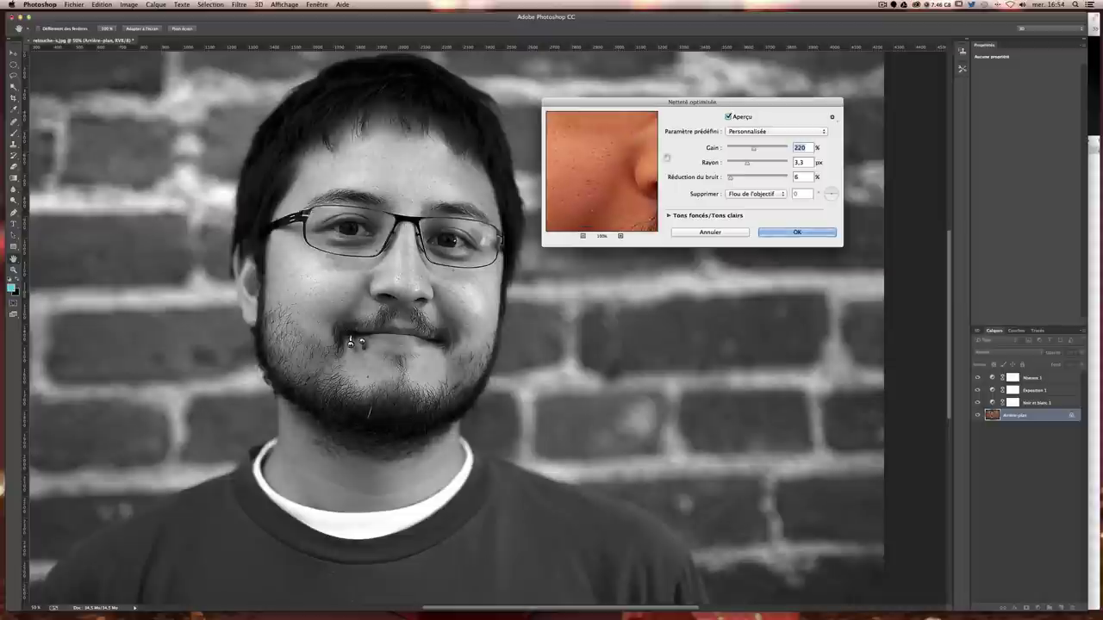
mouse_move(754, 148)
mouse_down()
mouse_move(734, 151)
mouse_move(770, 150)
mouse_move(719, 149)
mouse_move(750, 150)
mouse_up()
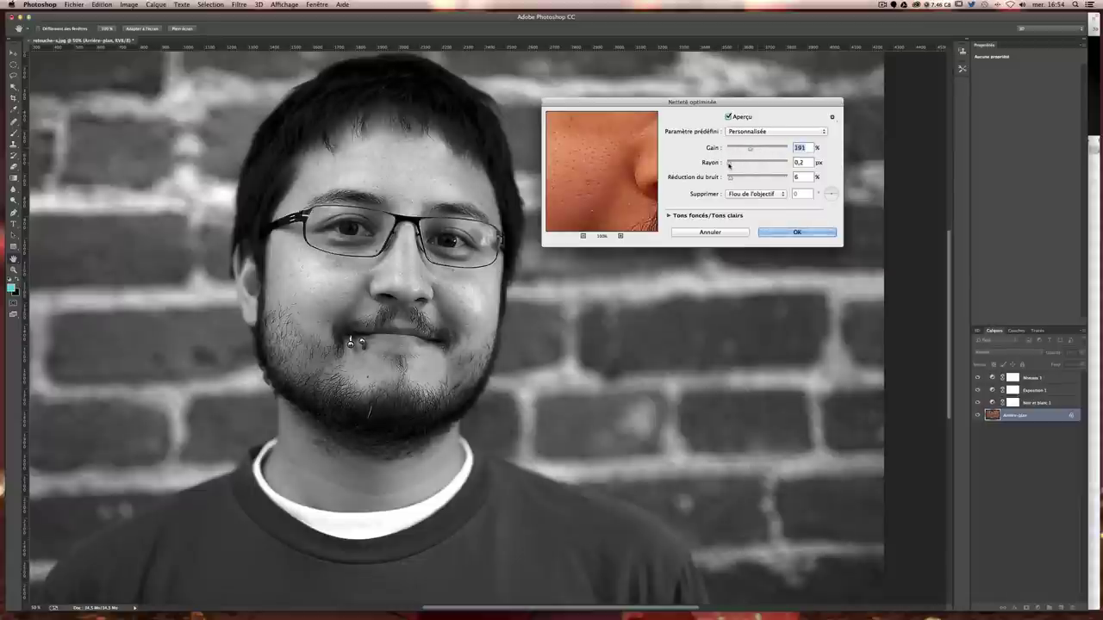
drag(746, 163, 772, 163)
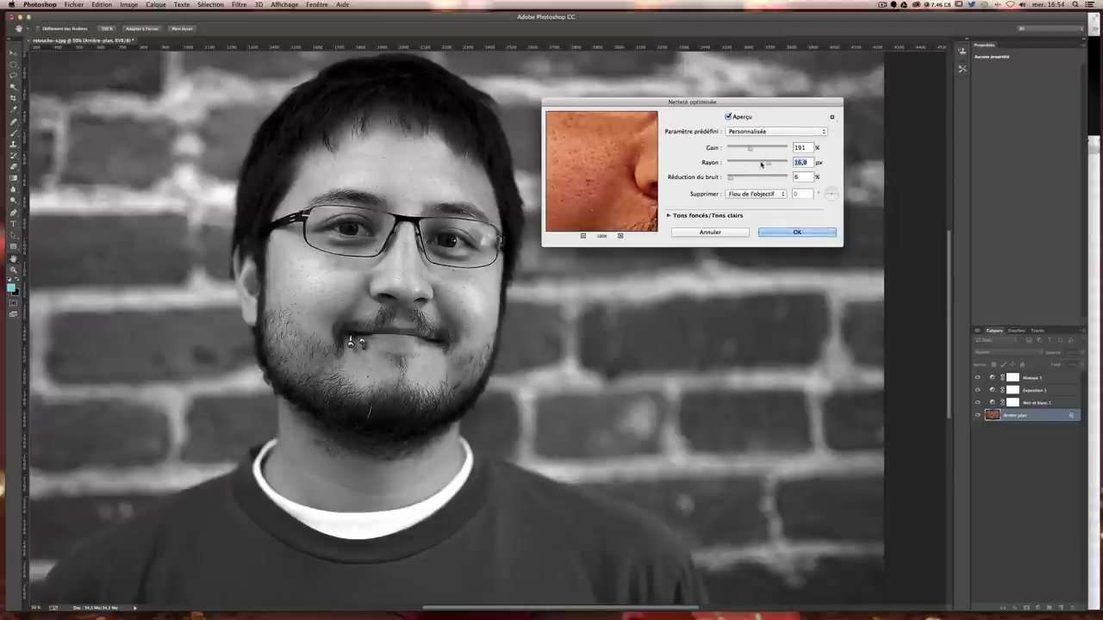
drag(772, 164, 746, 164)
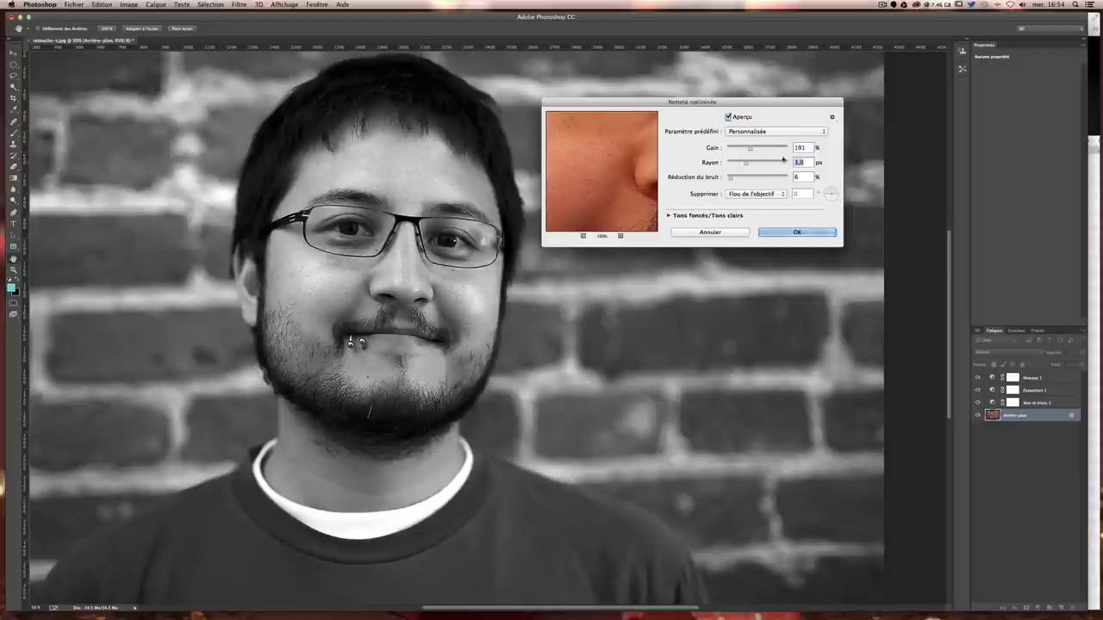
Step: Enter 200% gain and 3.0 px radius, lower noise reduction, and apply the sharpening
key(shift+Tab)
text(2000)
key(BackSpace)
key(Tab)
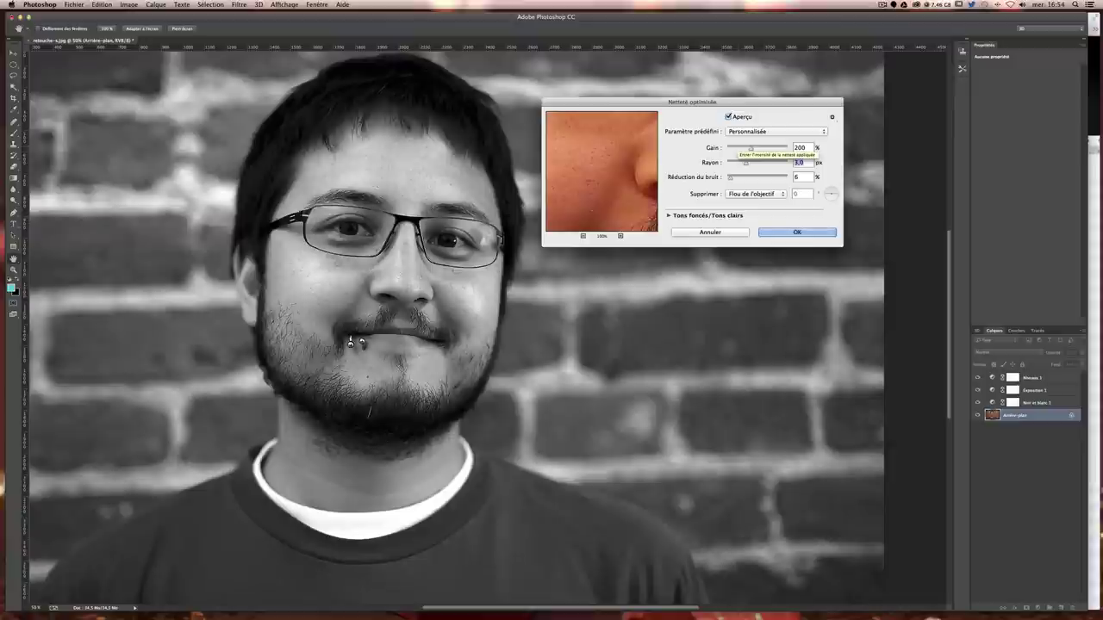
key(Tab)
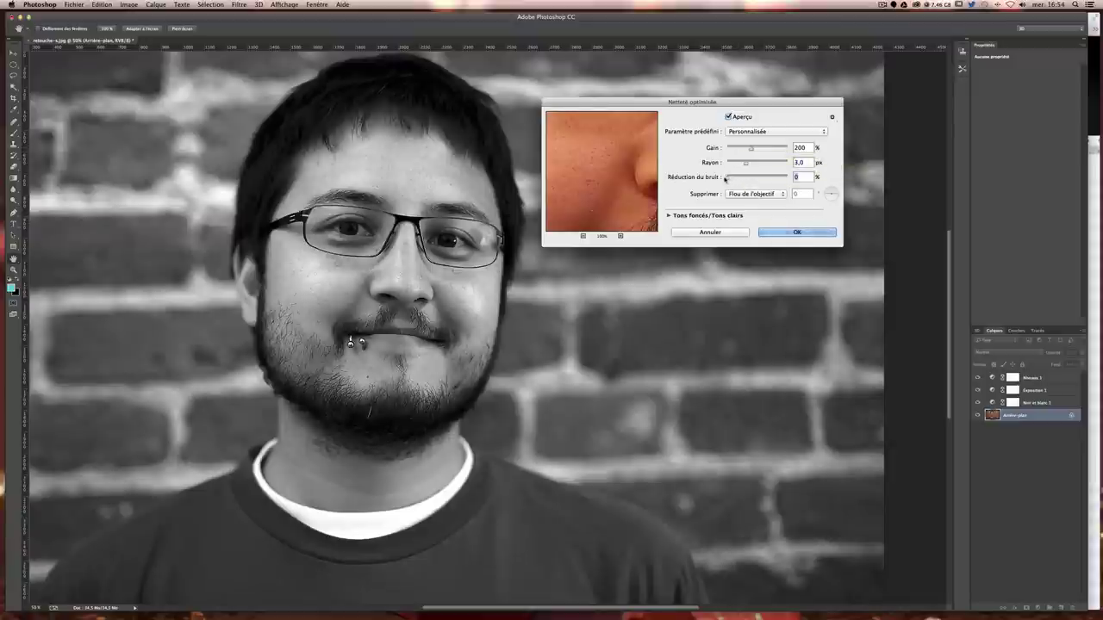
drag(729, 177, 729, 180)
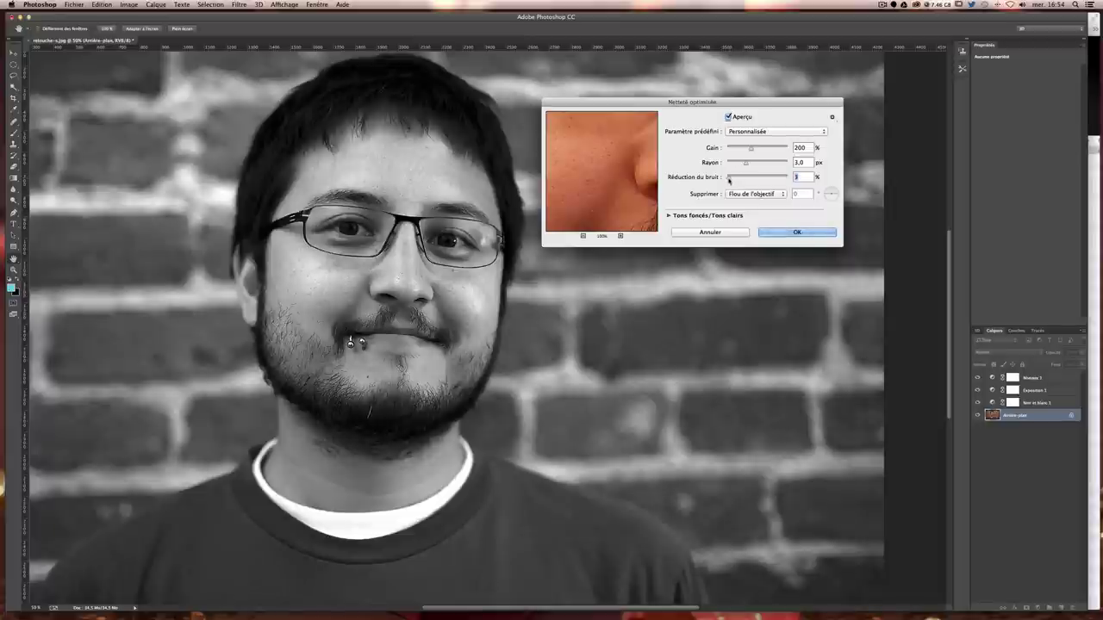
click(798, 232)
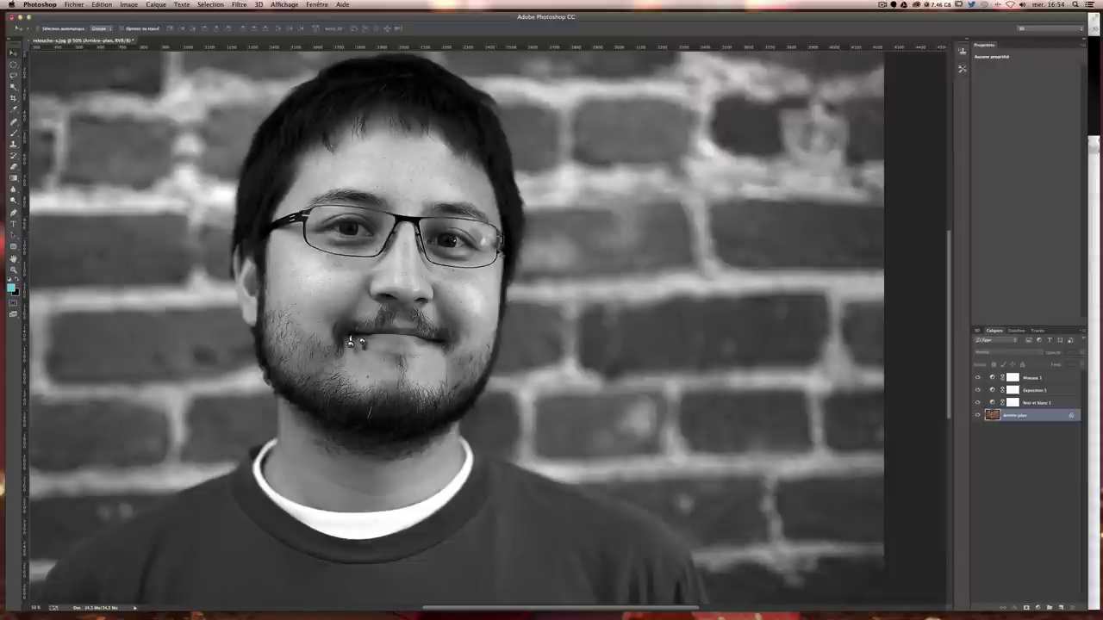
key(ctrl+plus)
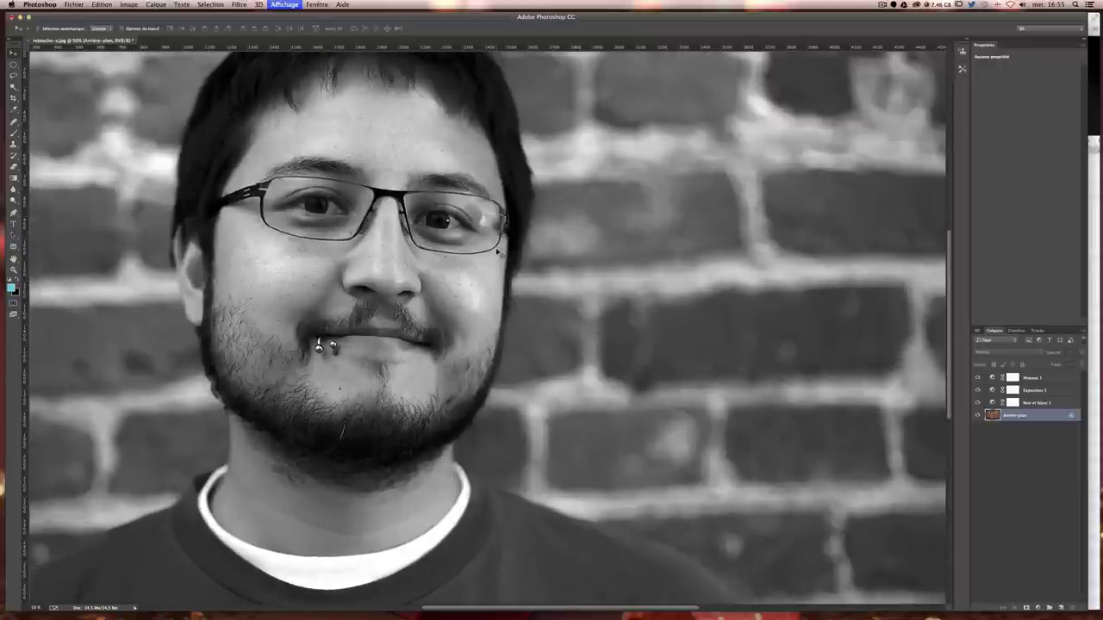
key(ctrl+plus)
scroll(441, 248, left, 3)
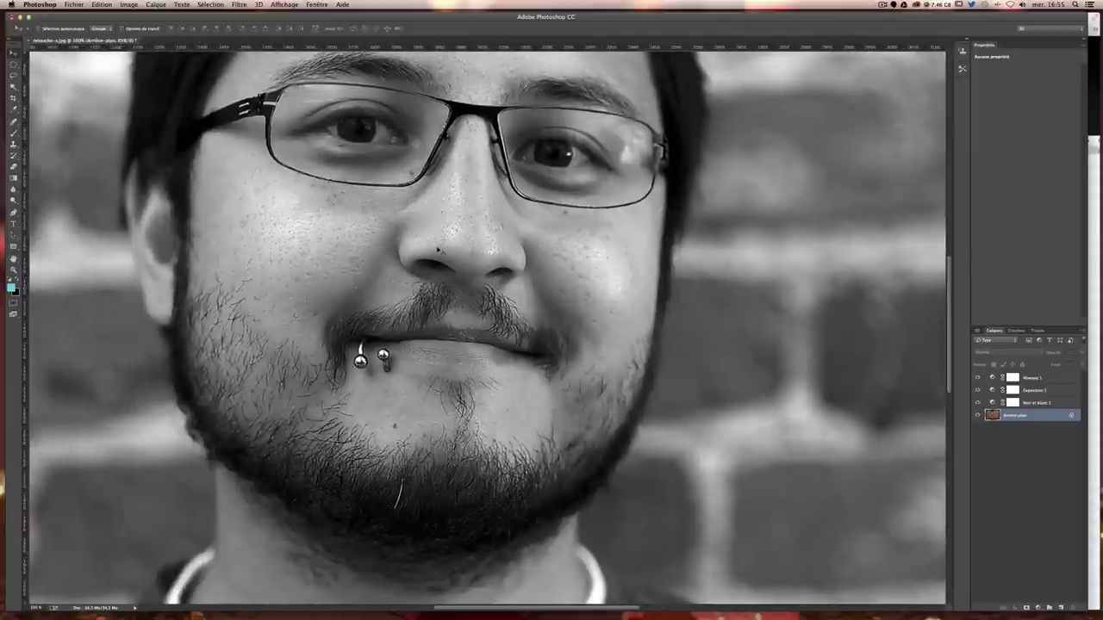
key(ctrl+z)
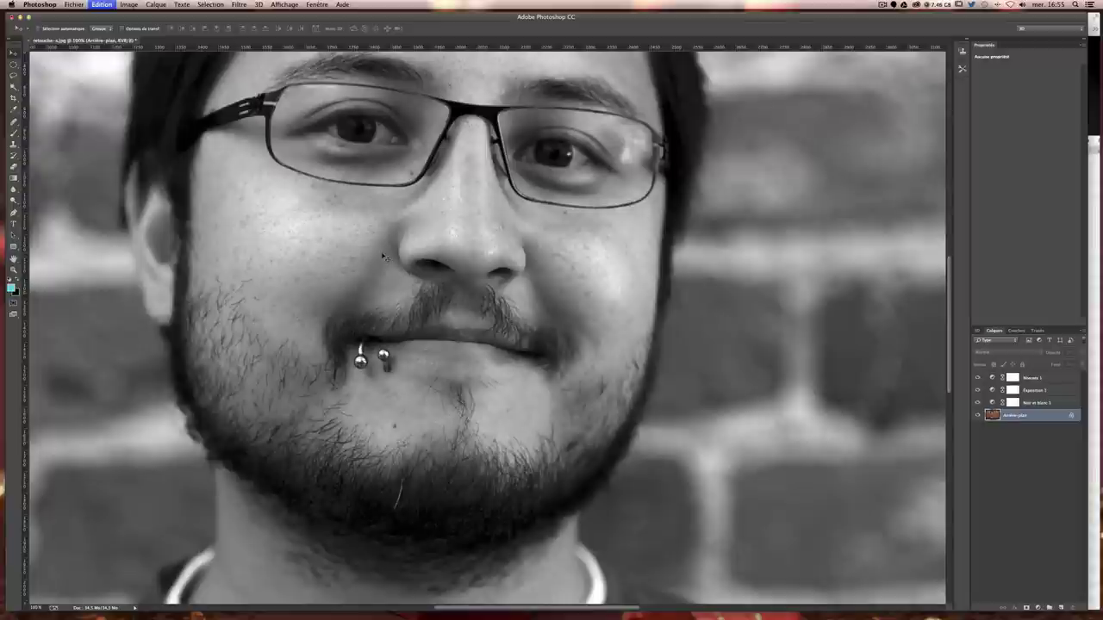
key(ctrl+z)
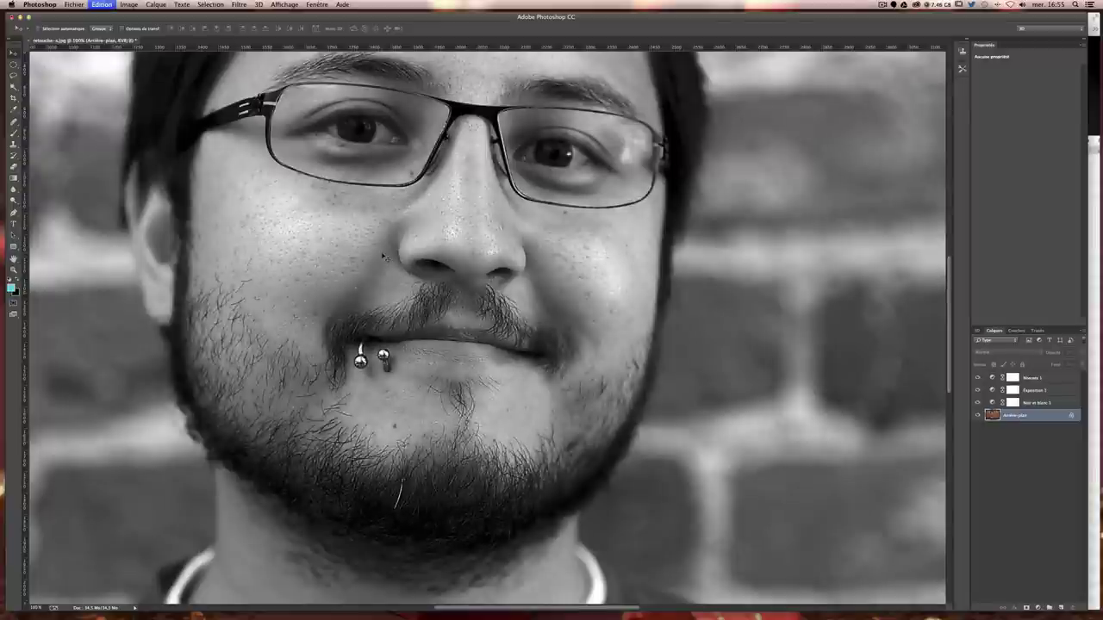
key(ctrl+z)
key(ctrl+z)
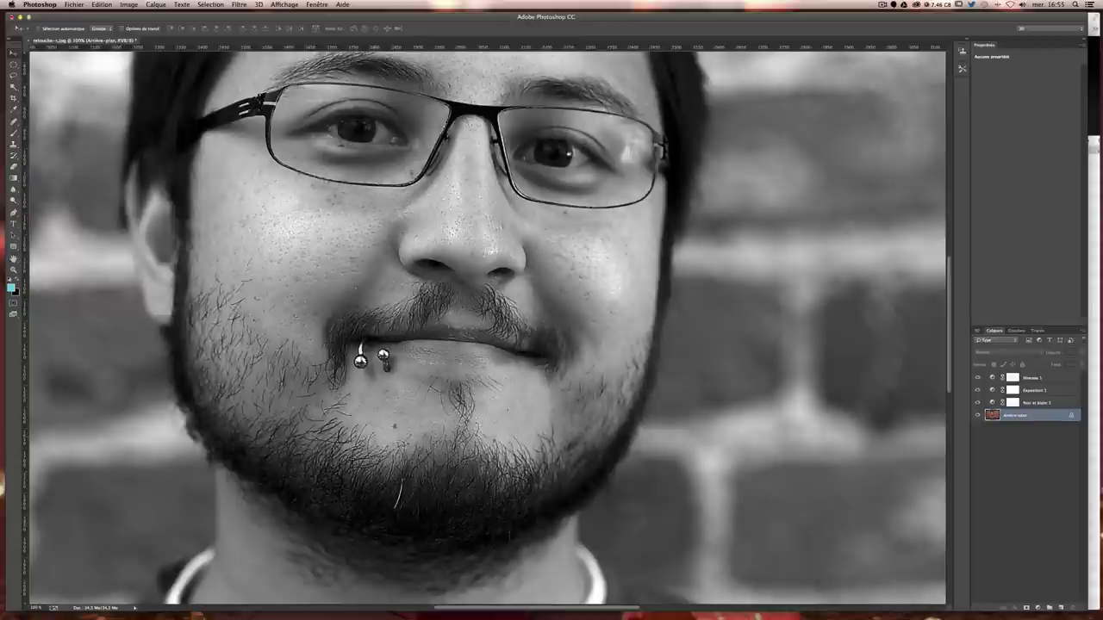
key(ctrl+z)
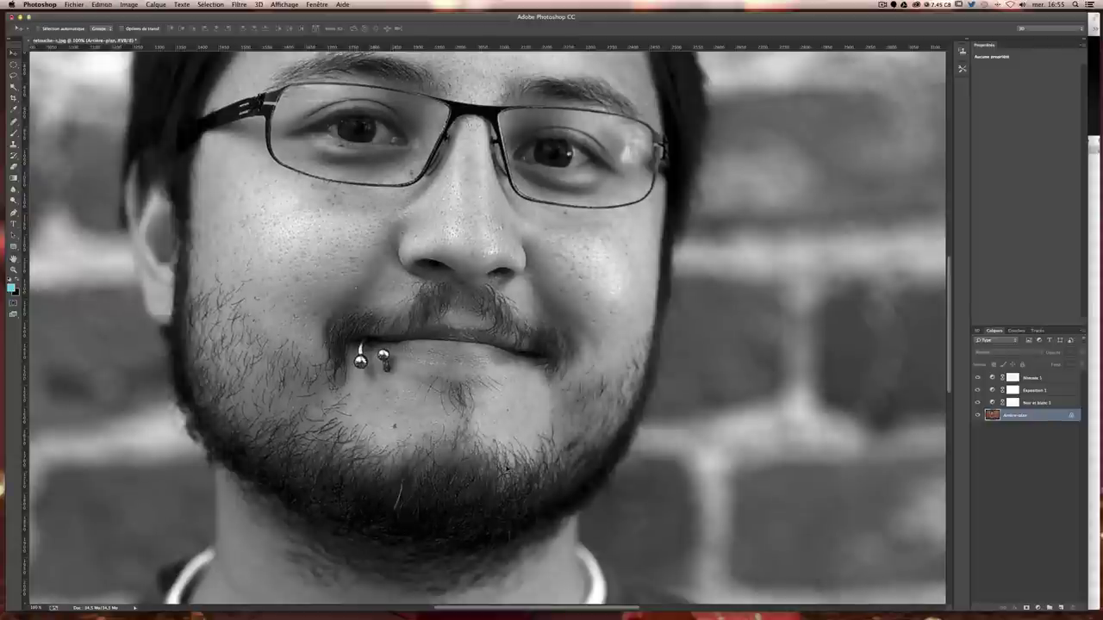
key(ctrl+z)
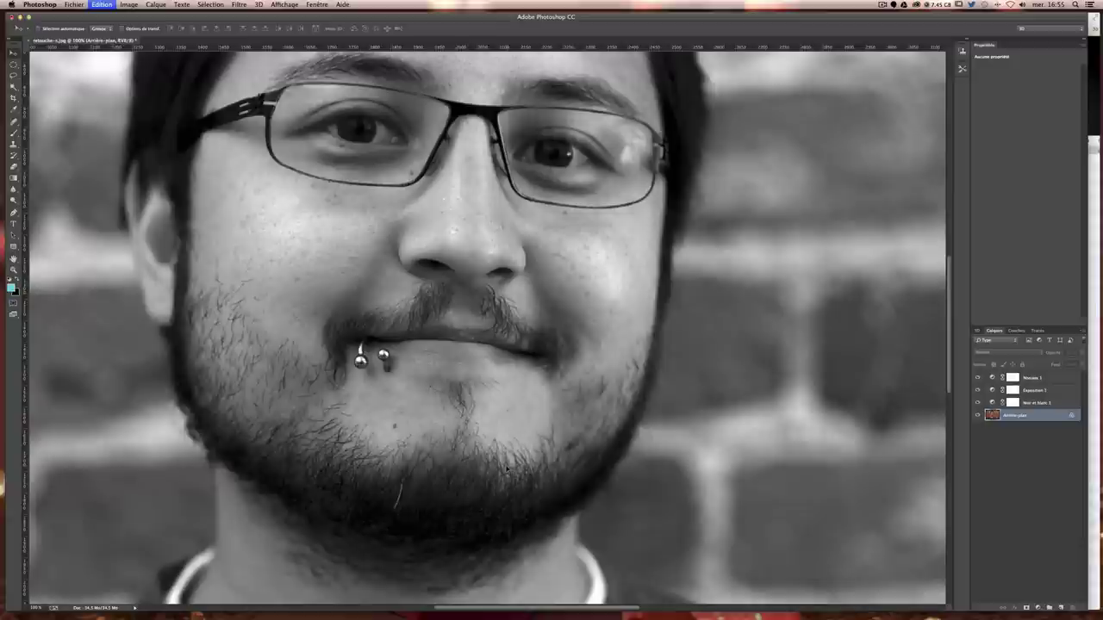
key(ctrl+z)
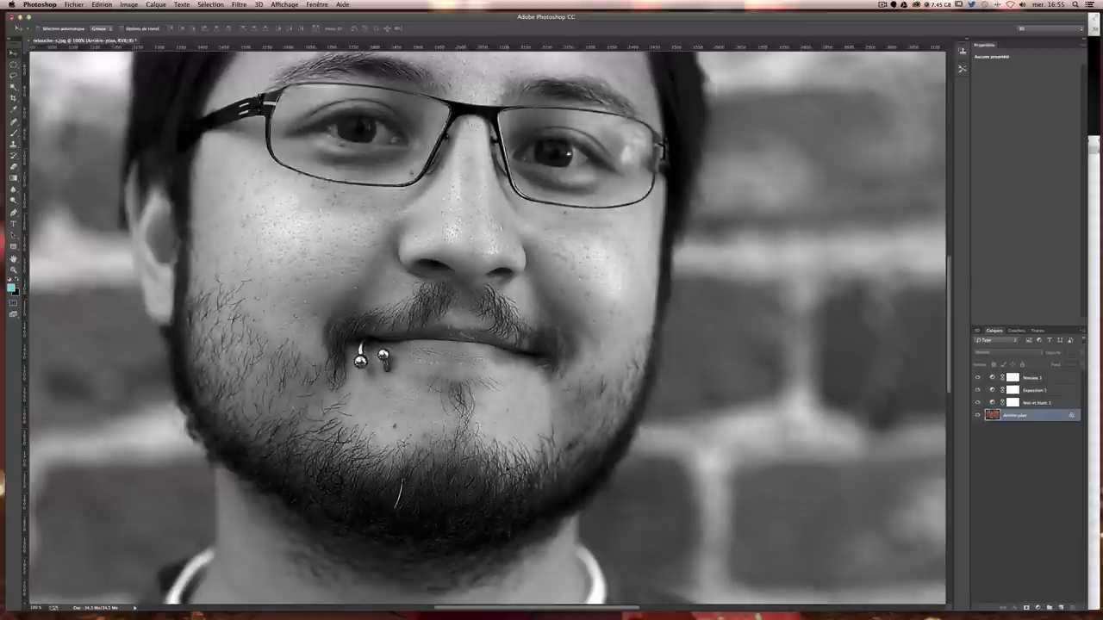
key(ctrl+minus)
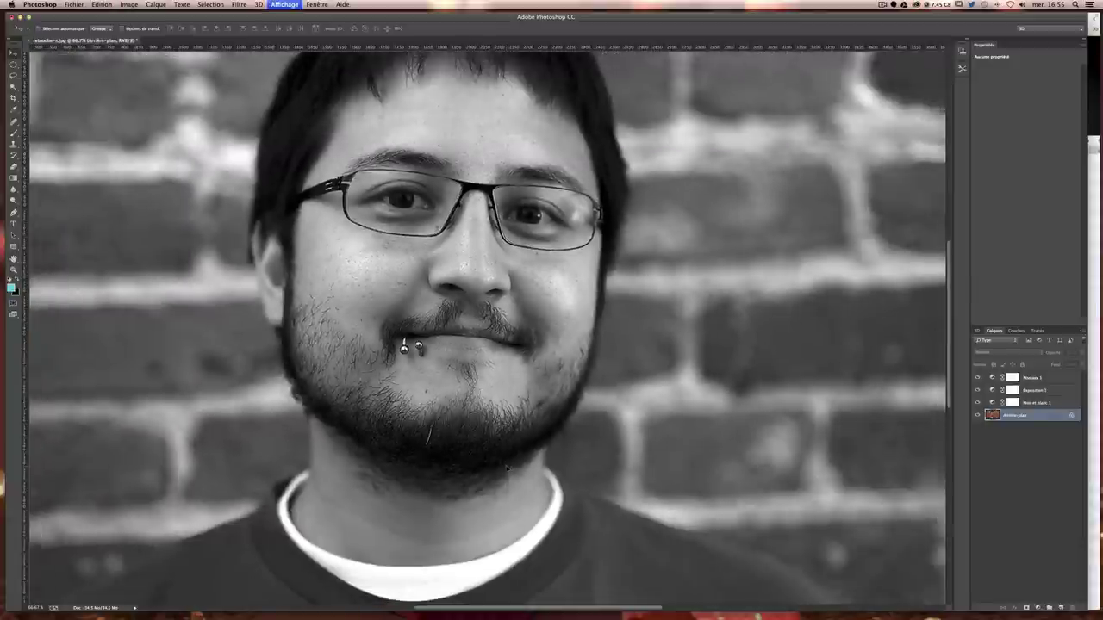
key(ctrl+minus)
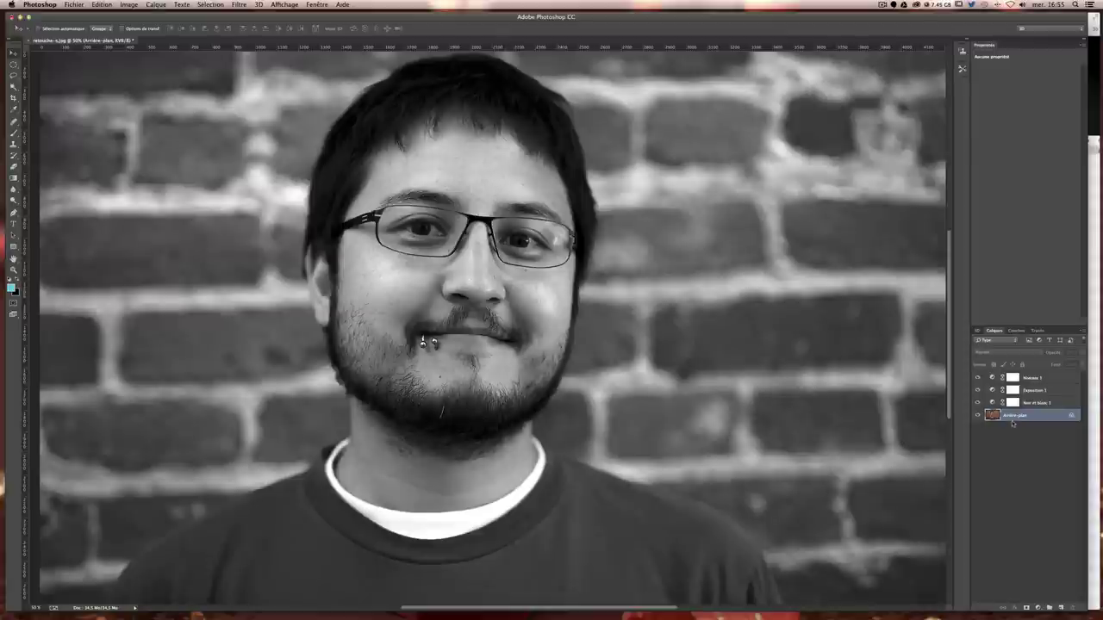
Step: Duplicate Arrière-plan and apply Filtre > Renforcement > Encore plus net to the copy
key(ctrl+j)
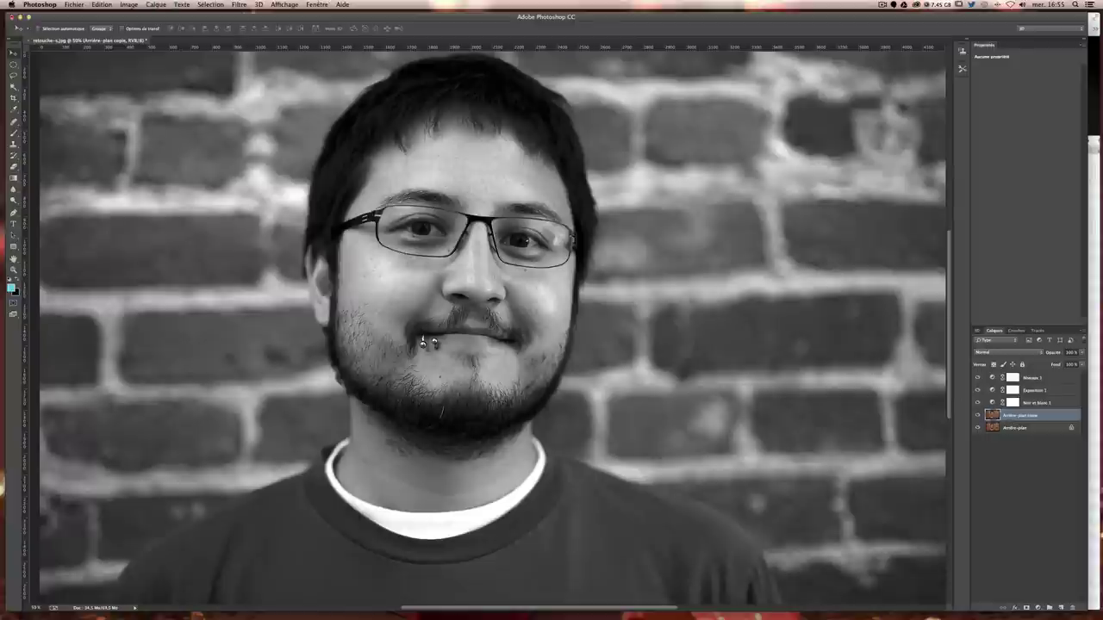
click(238, 5)
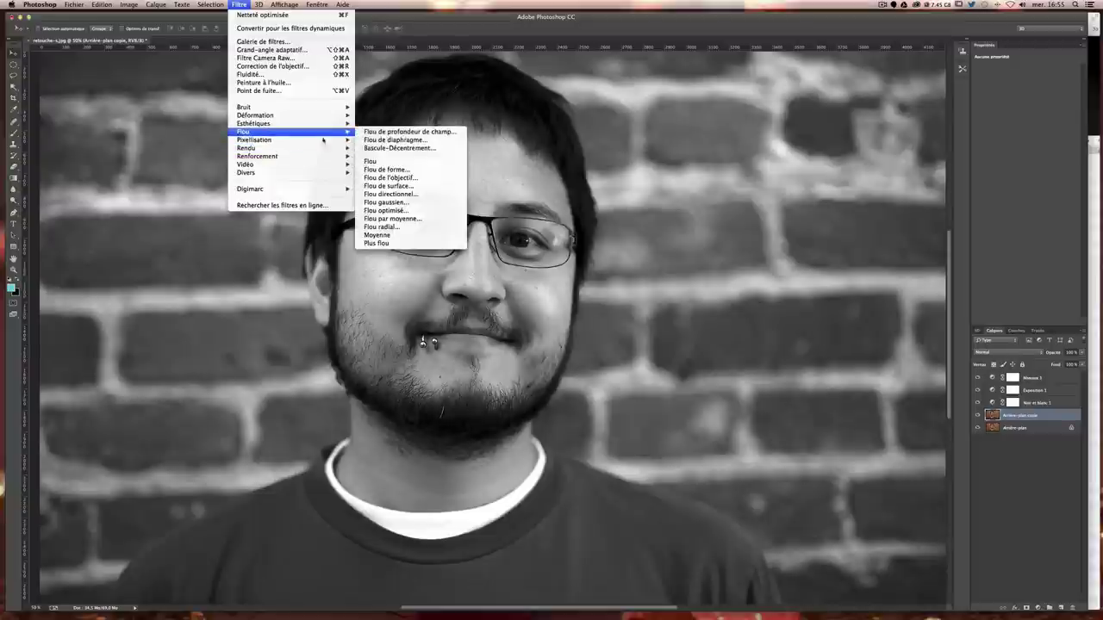
mouse_move(258, 156)
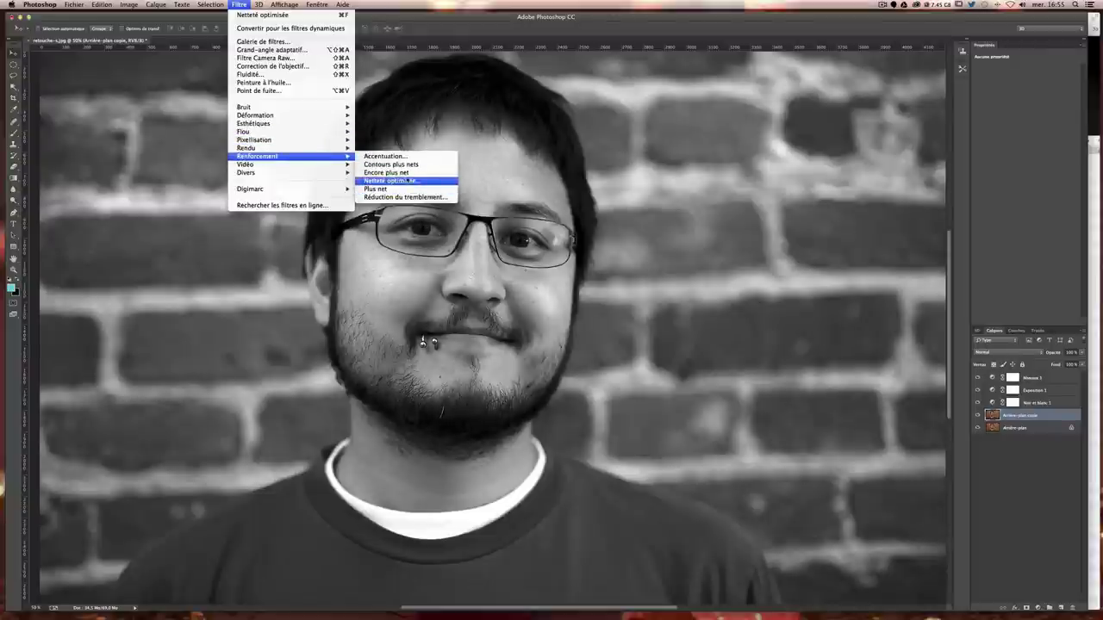
click(408, 175)
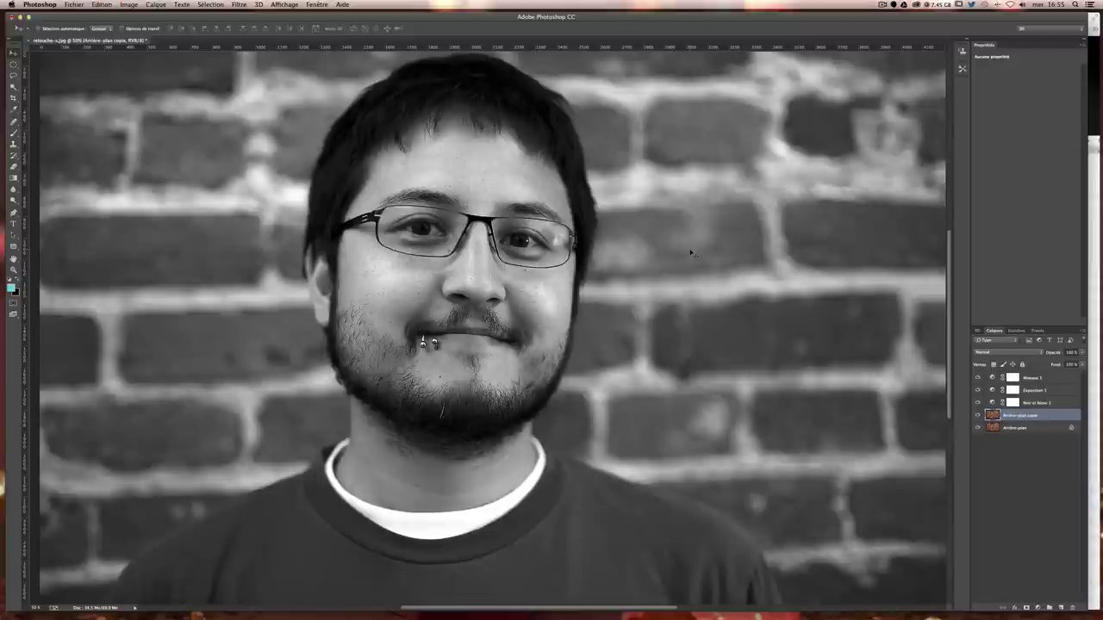
Step: Toggle the extra sharpening with undo/redo to compare, leaving it applied
key(ctrl+z)
key(ctrl+z)
key(ctrl+z)
key(ctrl+z)
key(ctrl+z)
key(ctrl+z)
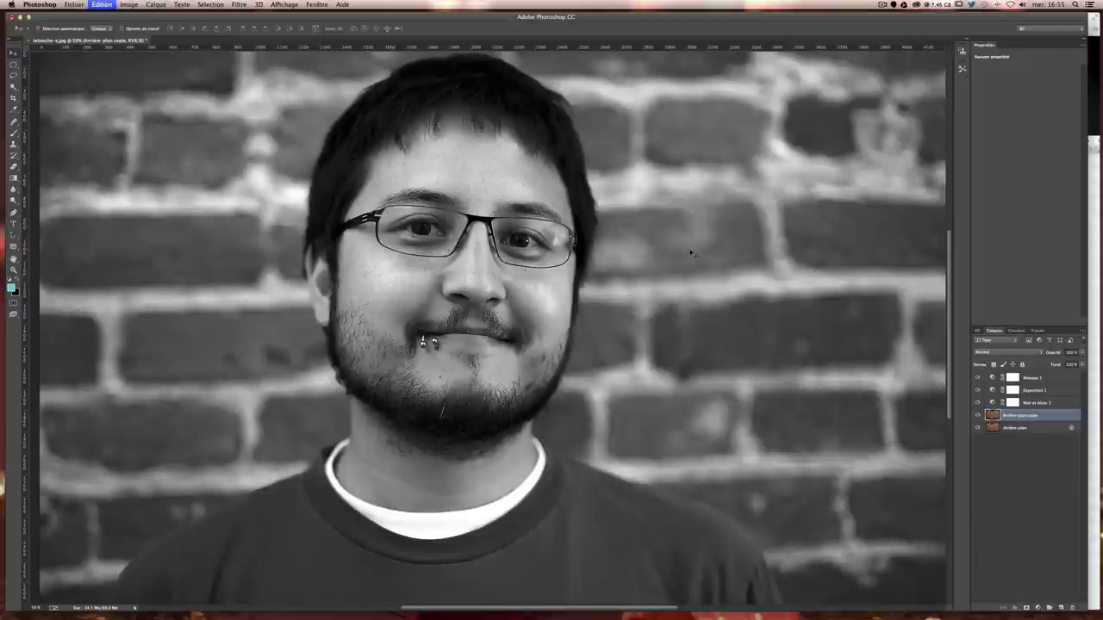
key(ctrl+z)
key(ctrl+z)
key(ctrl+z)
key(ctrl+z)
key(ctrl+z)
key(ctrl+z)
key(ctrl+z)
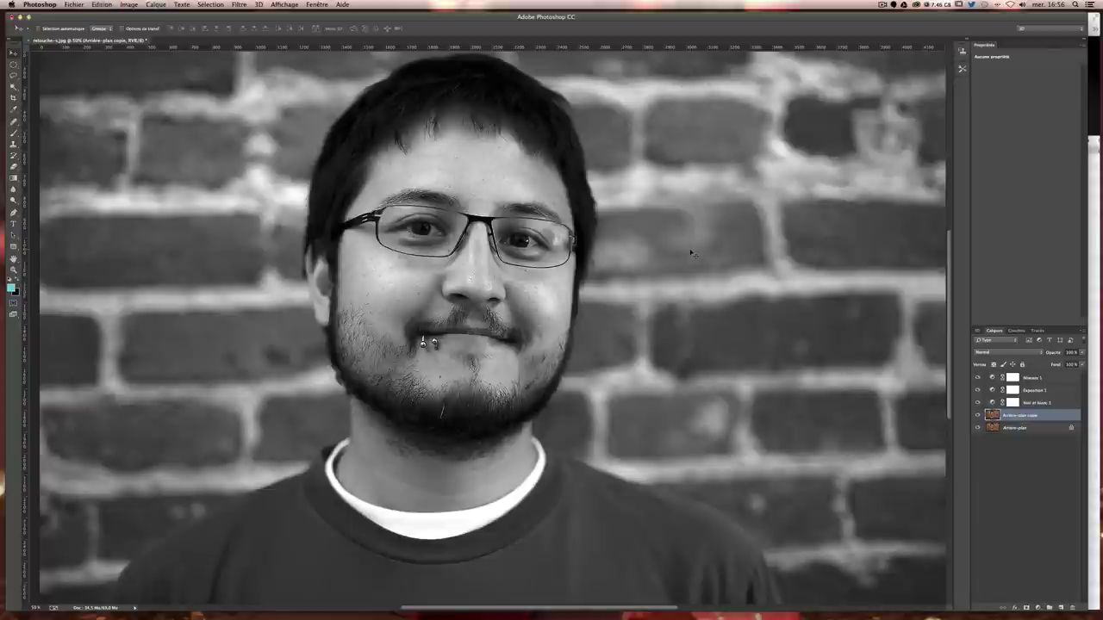
key(ctrl+z)
key(ctrl+z)
Step: Set the sharpened Arrière-plan copie layer to 50% opacity
click(1071, 352)
key(ctrl+z)
text(50)
key(Return)
Step: Stamp all visible layers into Calque 1 and move it to the top of the stack
key(ctrl+alt+shift+e)
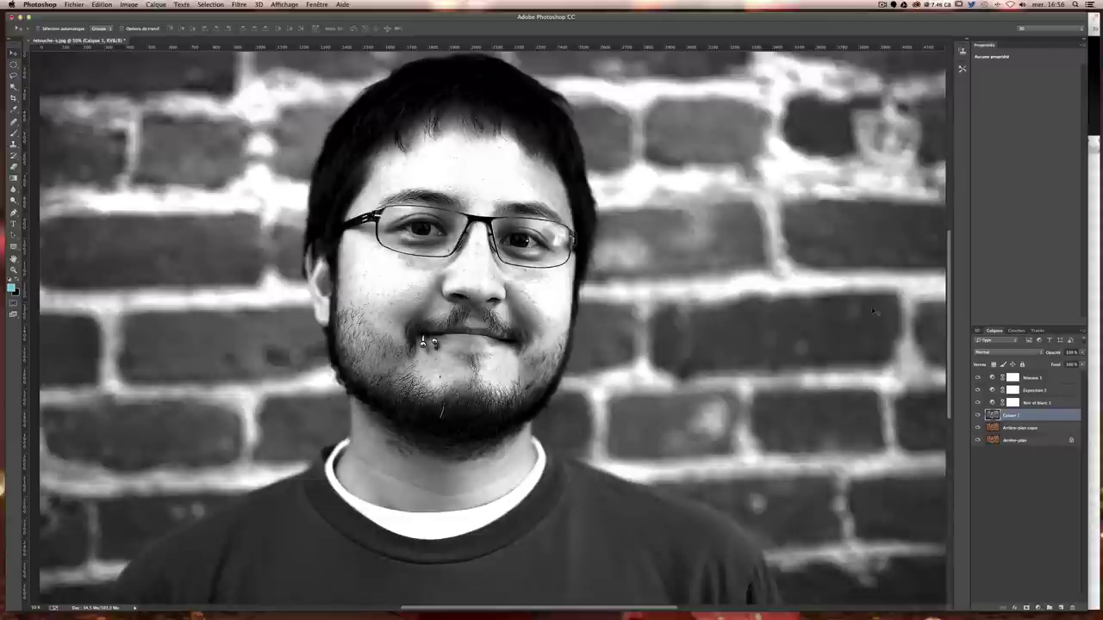
drag(1023, 417, 1026, 376)
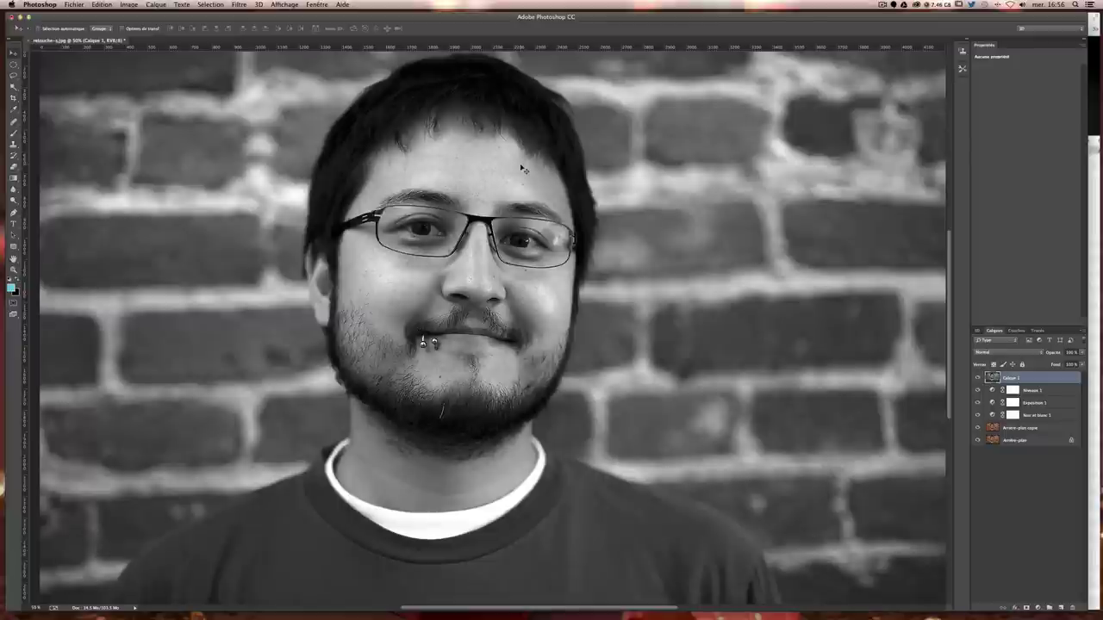
key(ctrl+plus)
Step: Zoom to 100% on the face and choose the Healing Brush from the healing tool group
key(ctrl+plus)
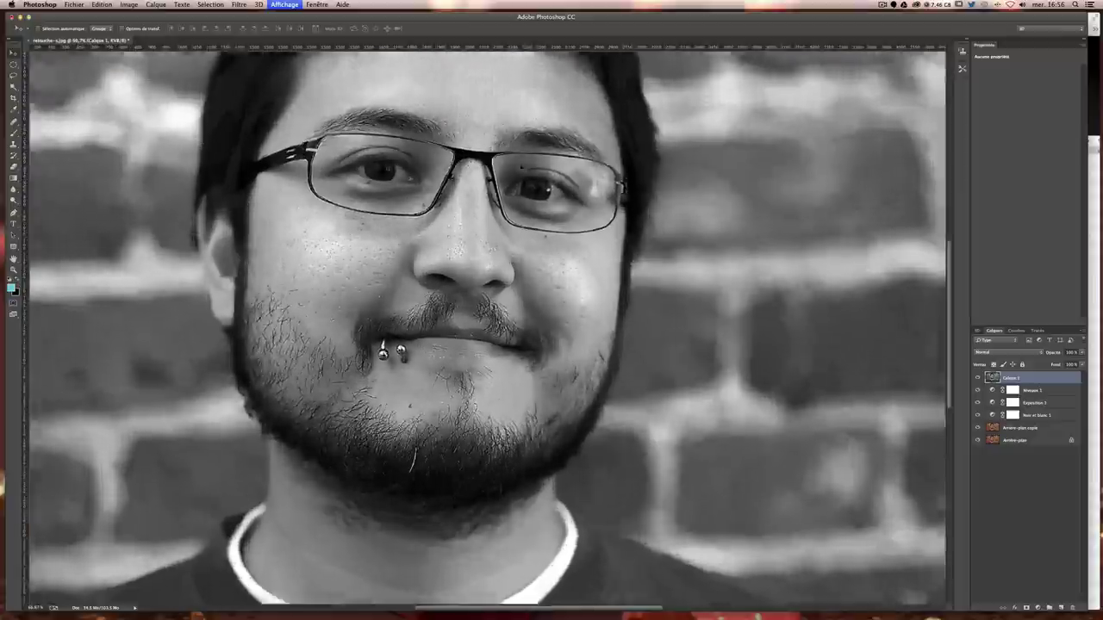
key(ctrl+plus)
scroll(508, 208, up, 5)
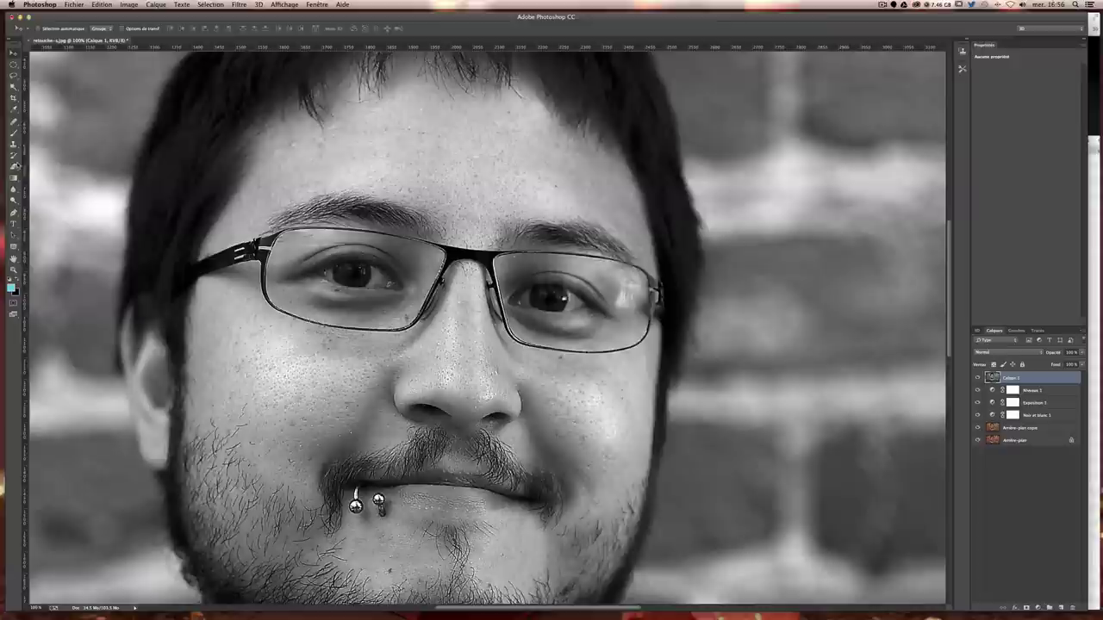
click(14, 121)
right_click(14, 120)
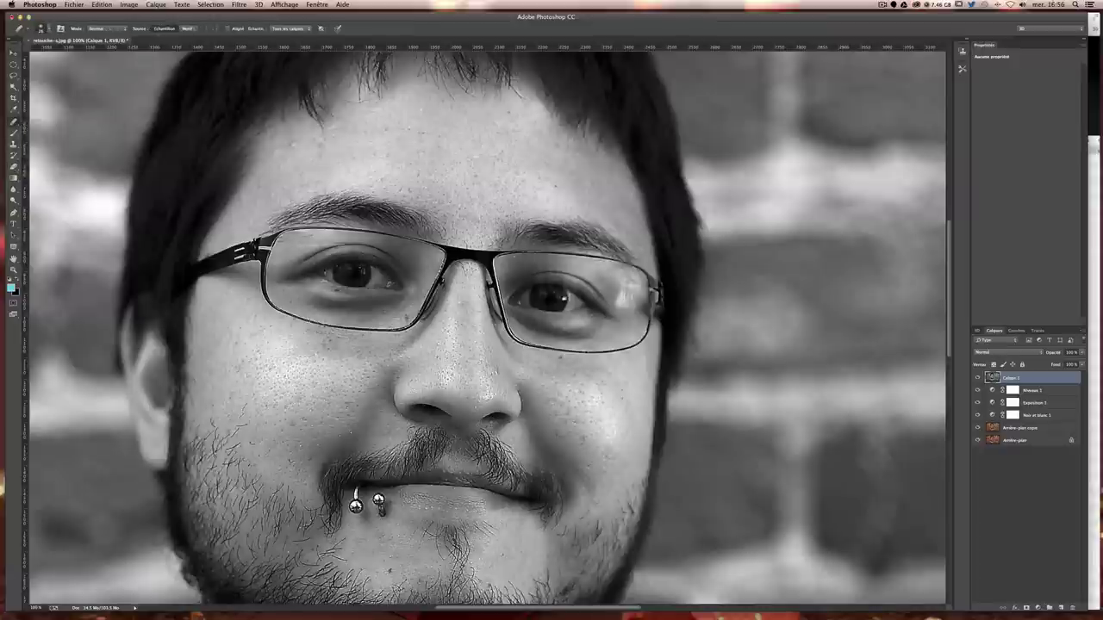
click(52, 131)
scroll(484, 166, up, 2)
scroll(500, 181, up, 2)
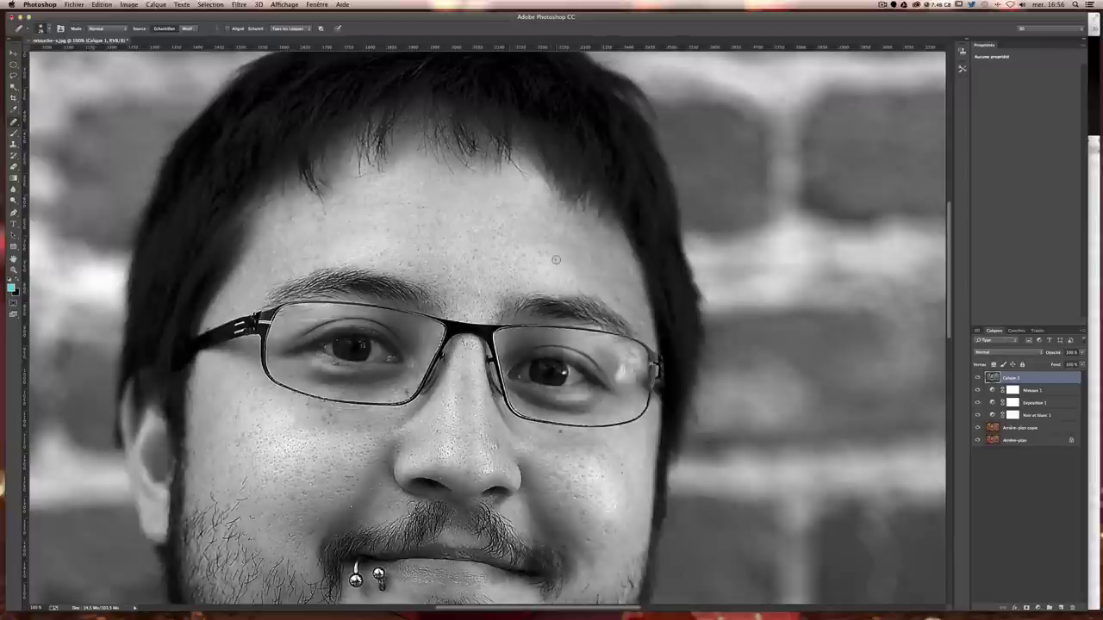
scroll(539, 383, down, 2)
scroll(557, 395, down, 1)
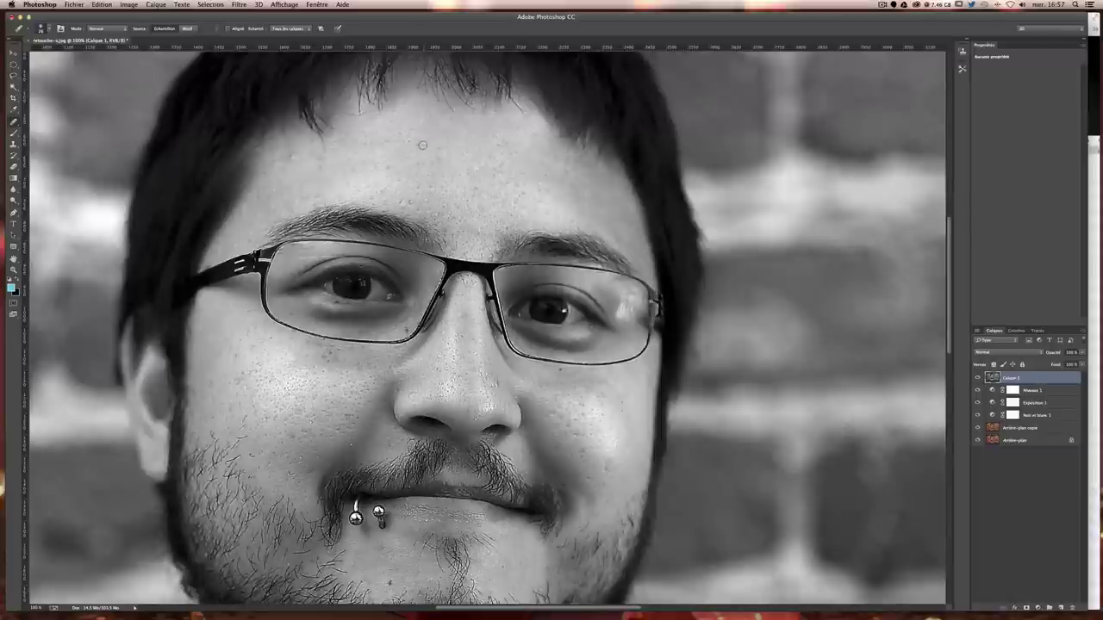
scroll(617, 343, down, 1)
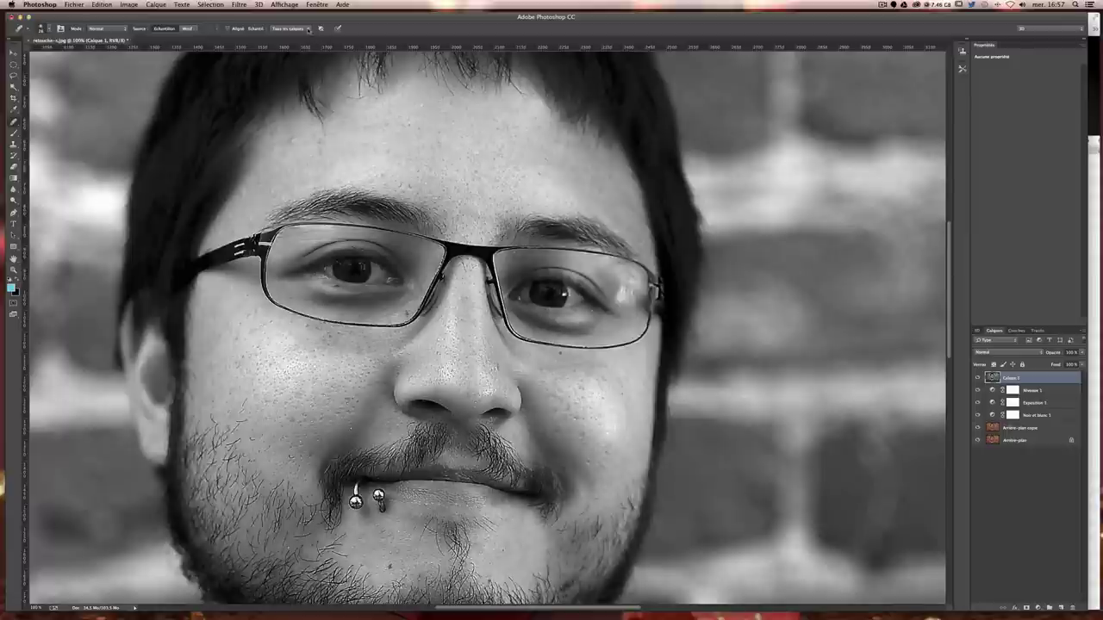
click(308, 29)
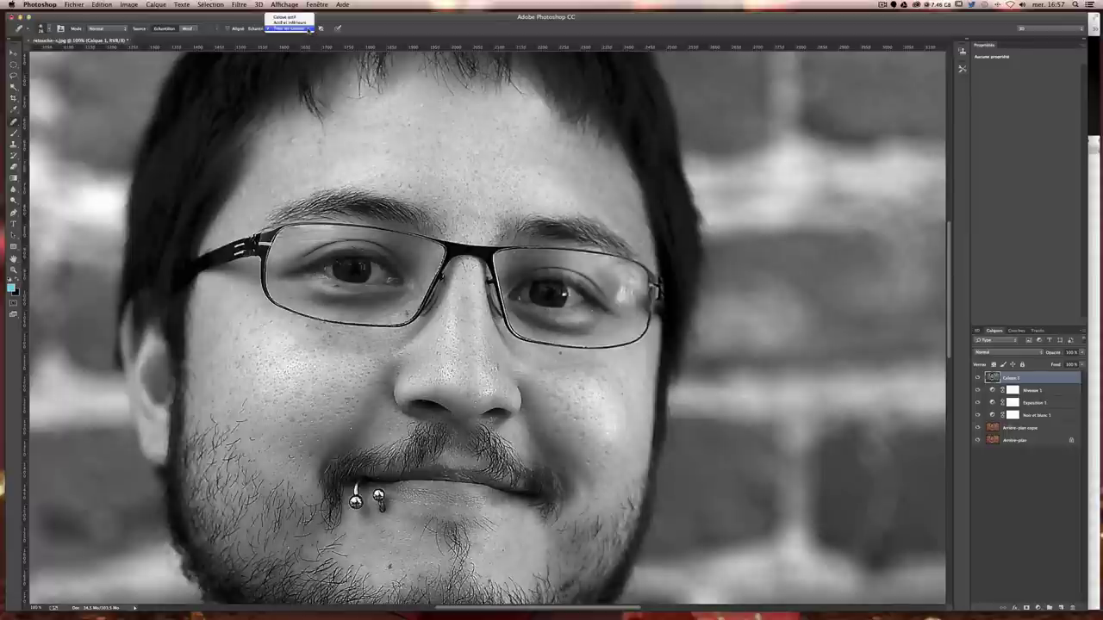
click(446, 34)
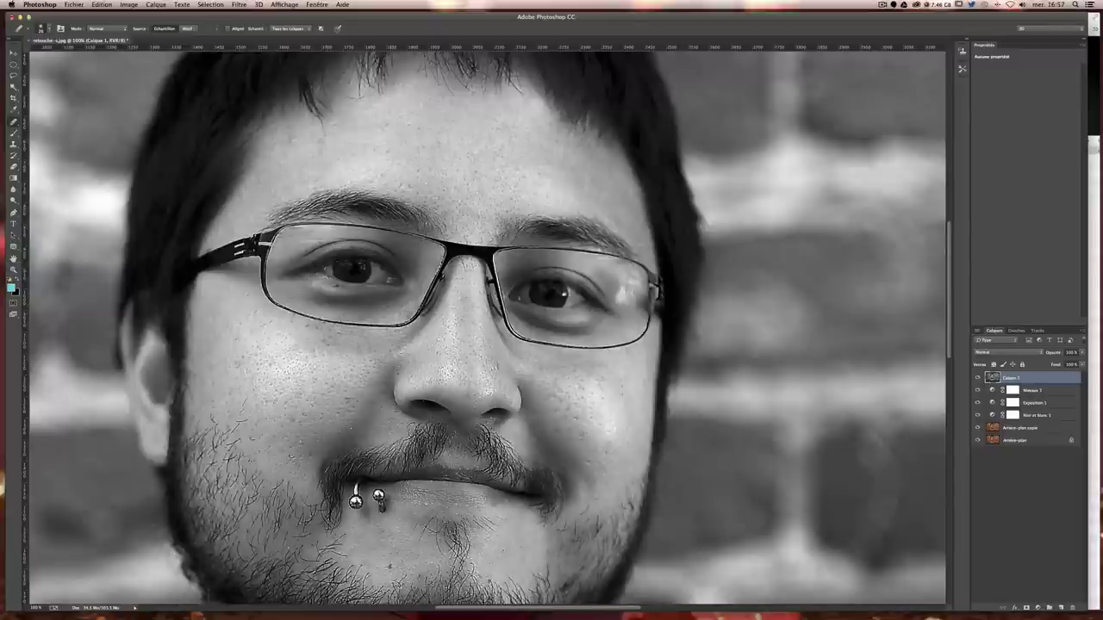
scroll(594, 462, down, 3)
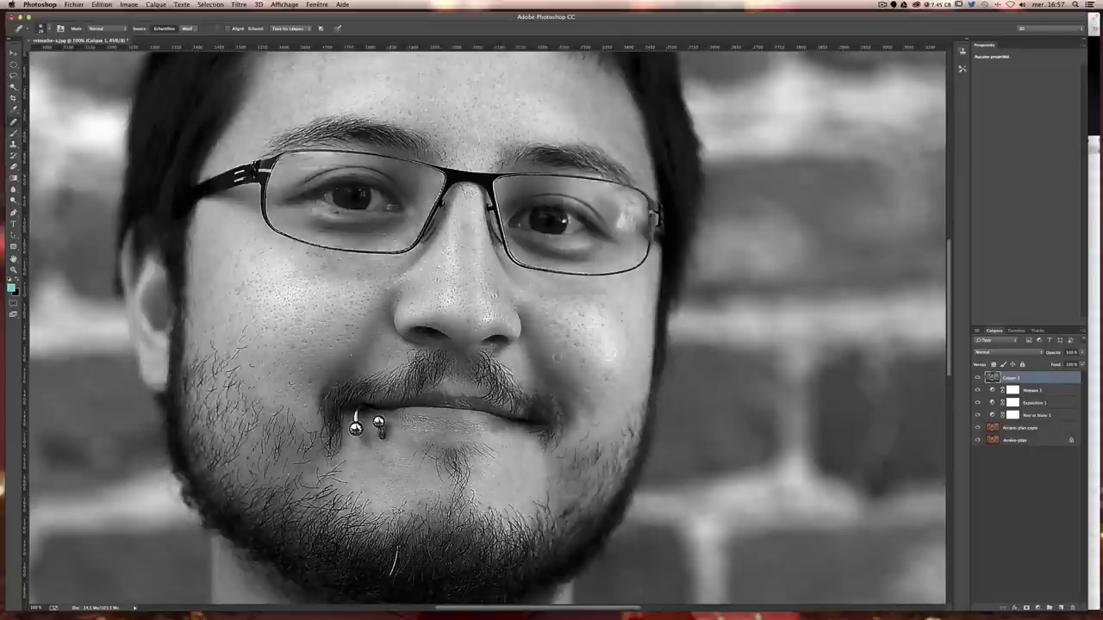
scroll(590, 293, up, 2)
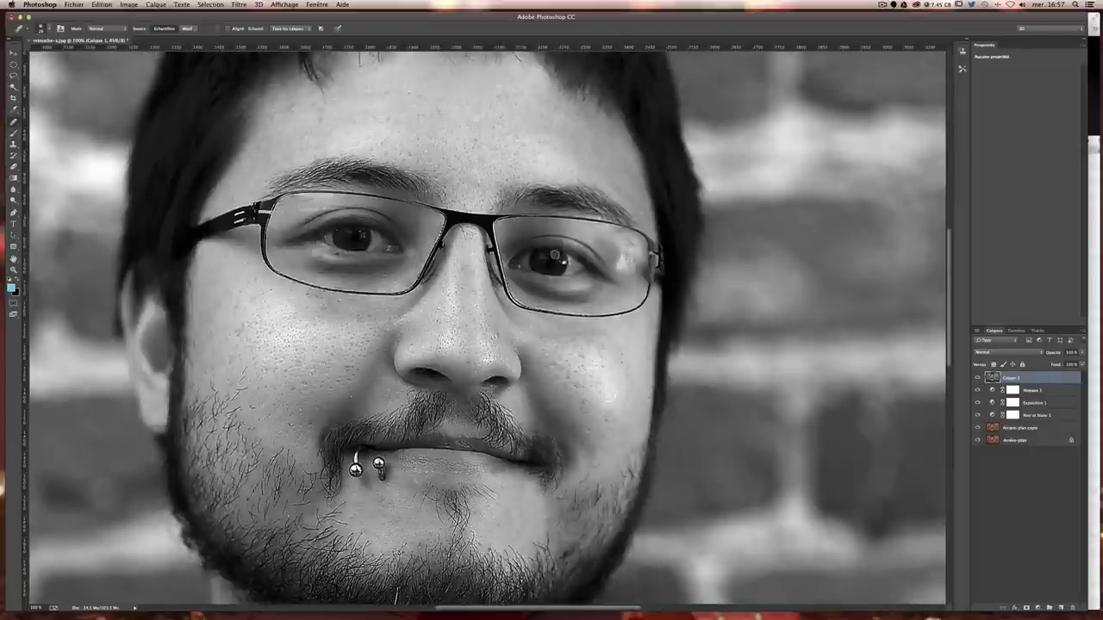
scroll(555, 297, up, 3)
scroll(554, 255, down, 2)
scroll(554, 255, down, 1)
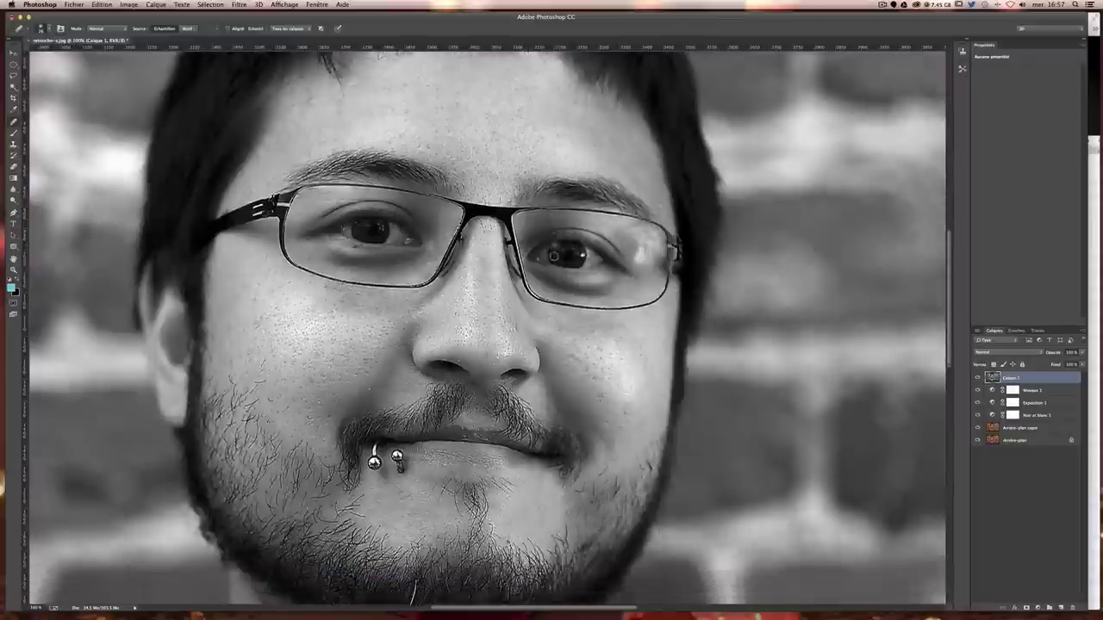
scroll(554, 256, down, 2)
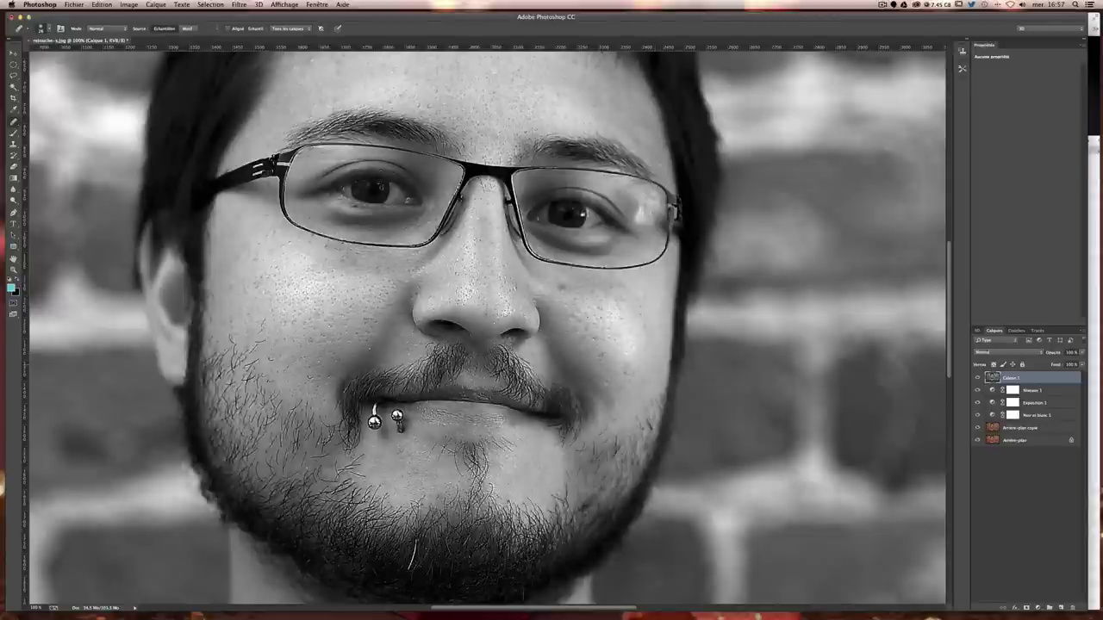
scroll(544, 251, up, 2)
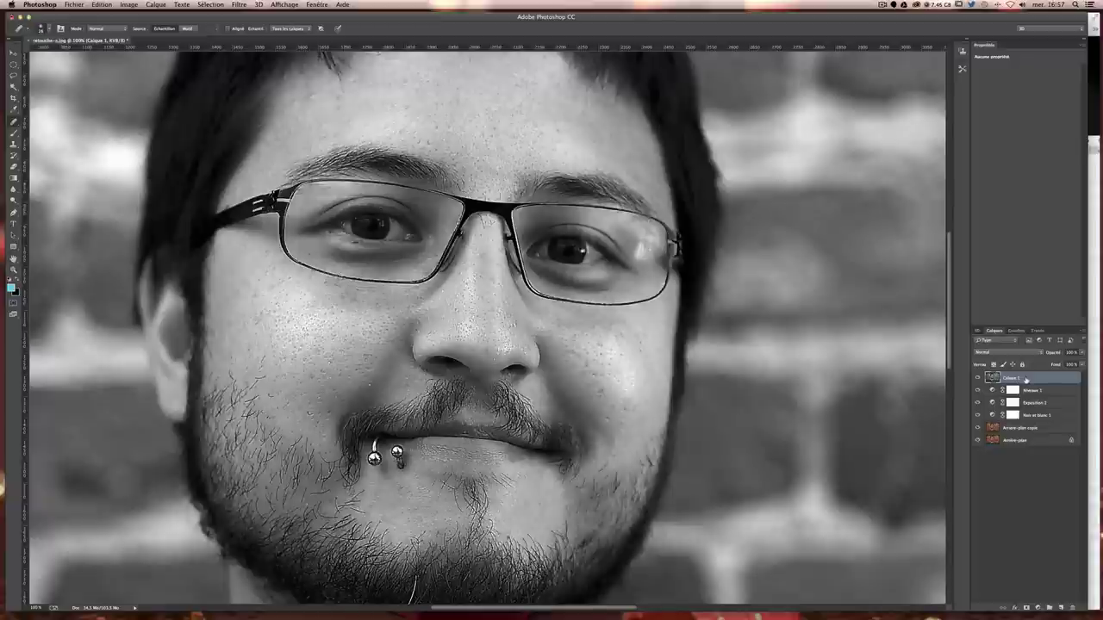
Step: Duplicate Calque 1, invert the copy, and set its blend mode to Lumière vive
key(ctrl+j)
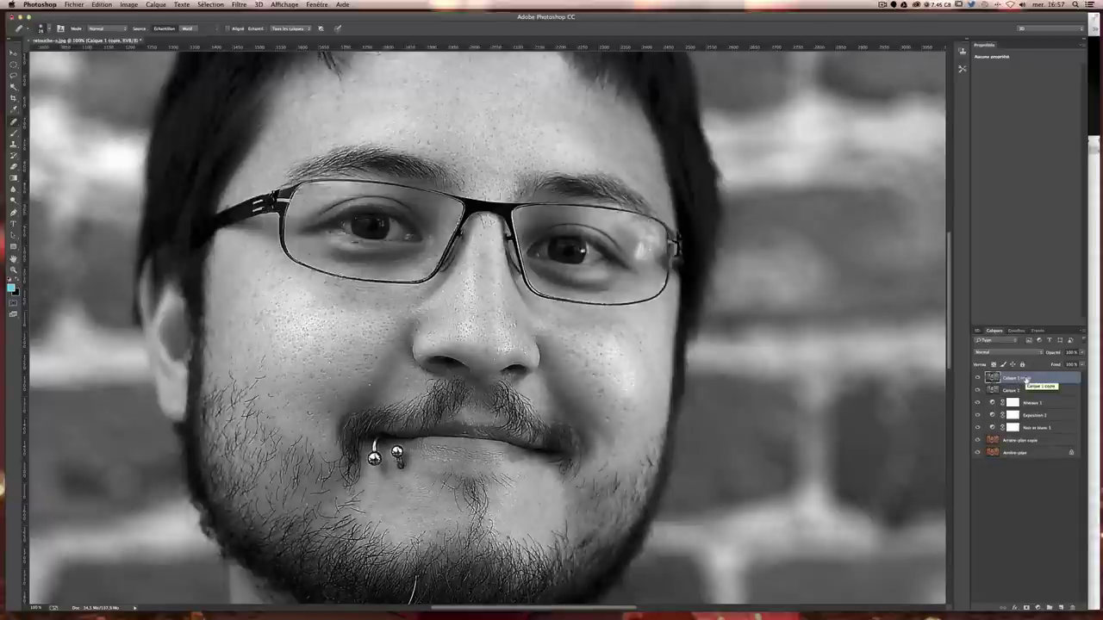
key(ctrl+i)
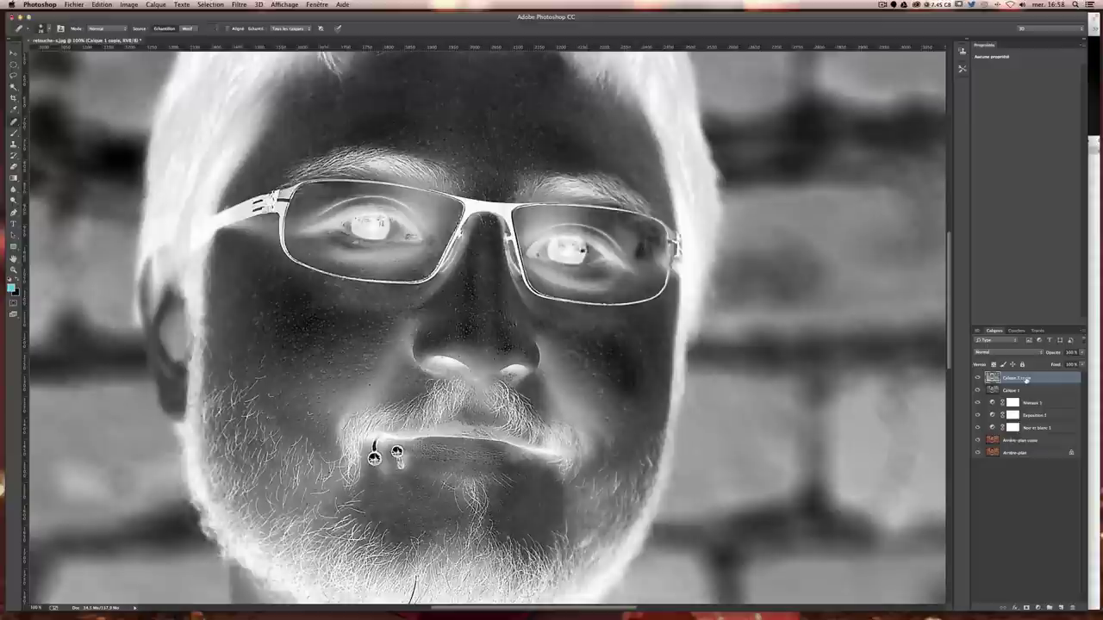
click(1012, 354)
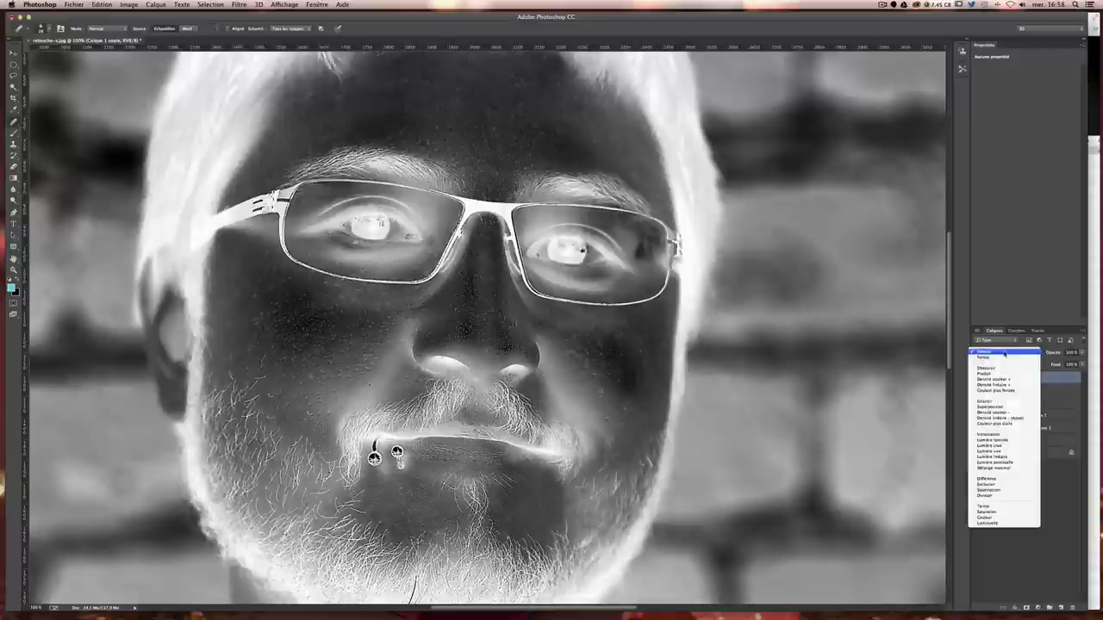
click(1017, 452)
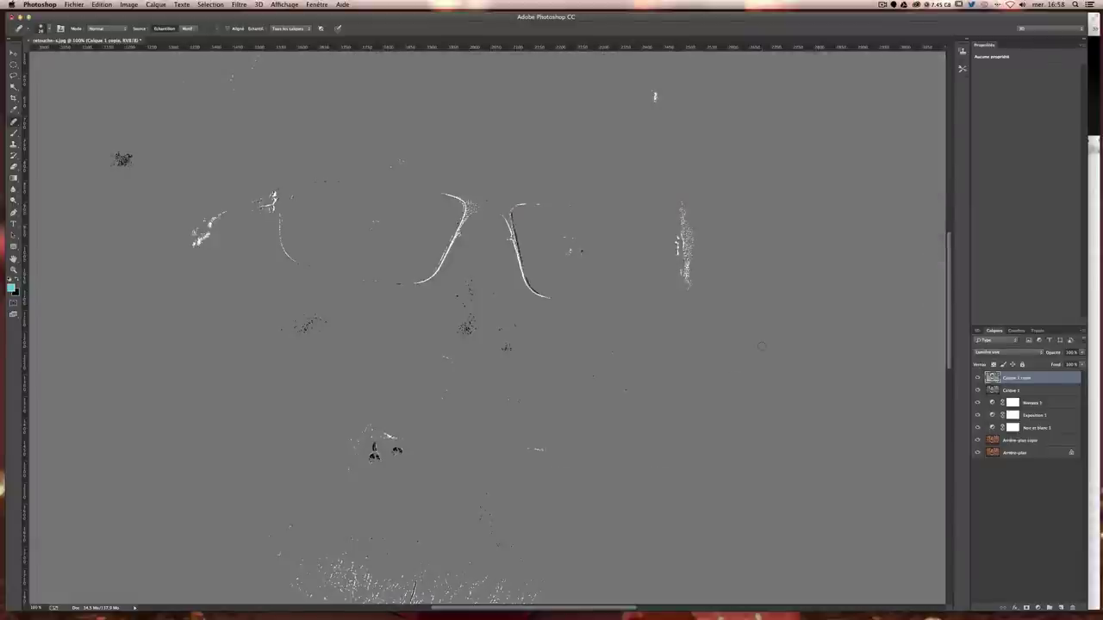
key(super+minus)
key(super+minus)
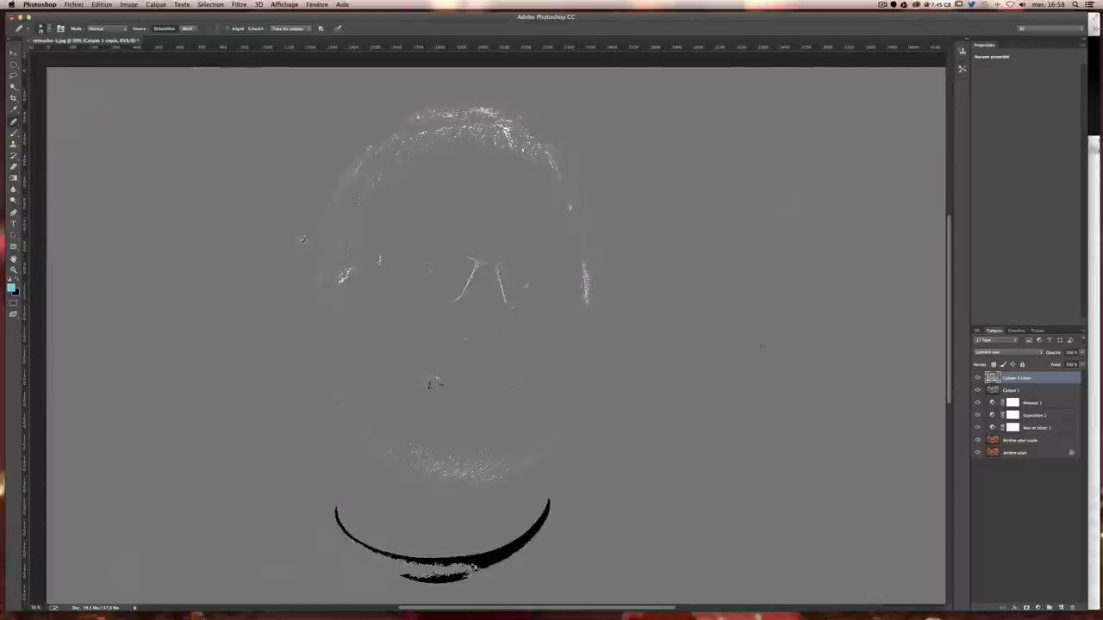
click(241, 5)
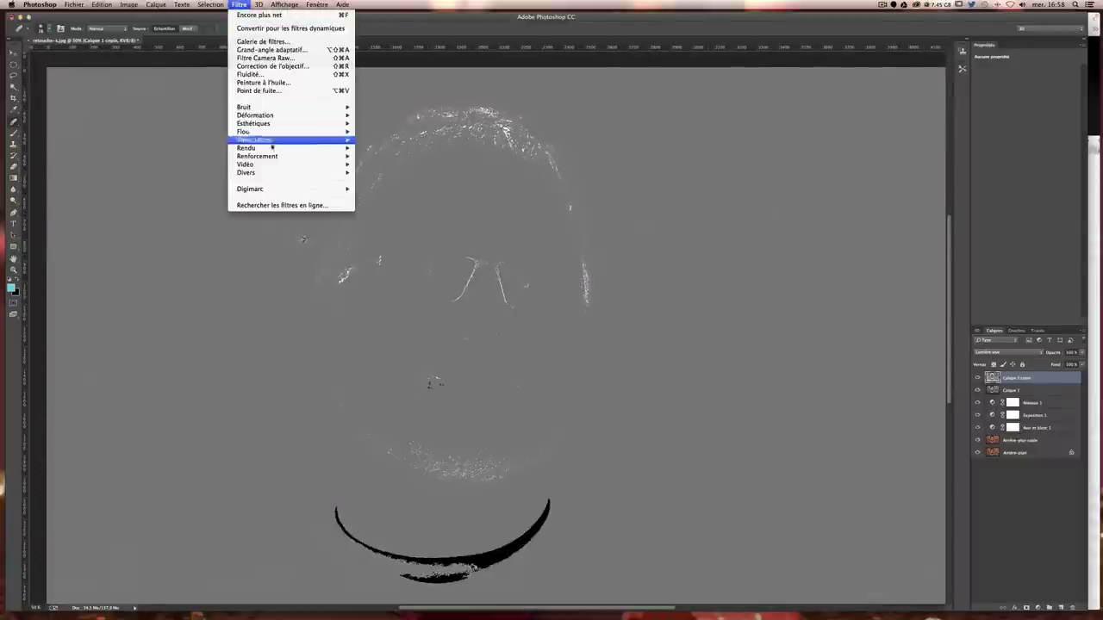
mouse_move(259, 172)
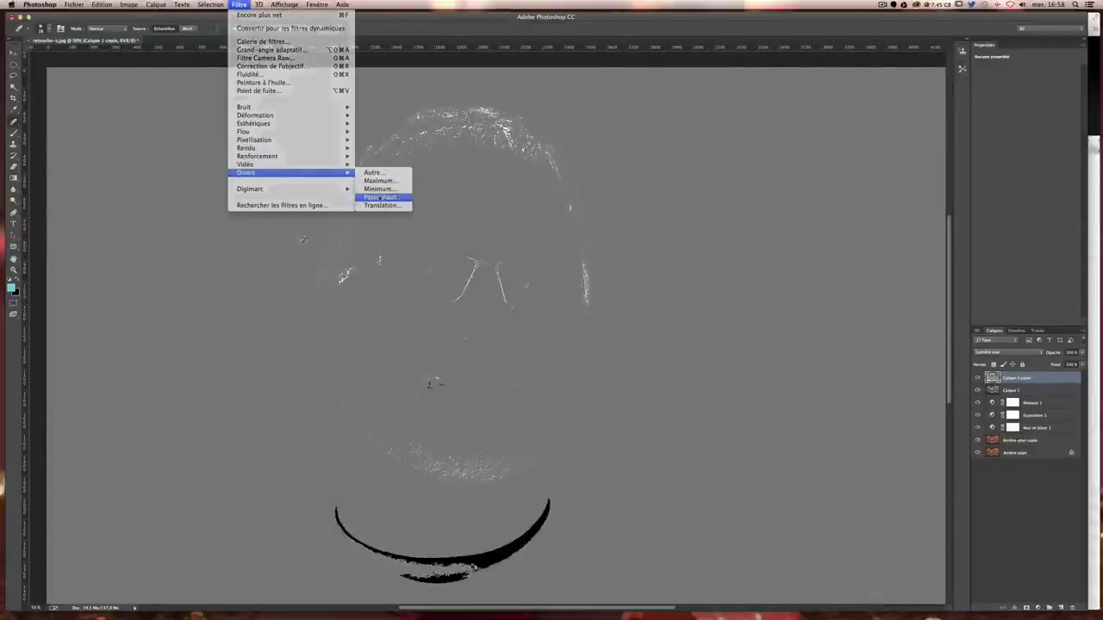
Step: Apply a Passe-haut filter with a 2,2-pixel radius to Calque 1 copie
click(382, 197)
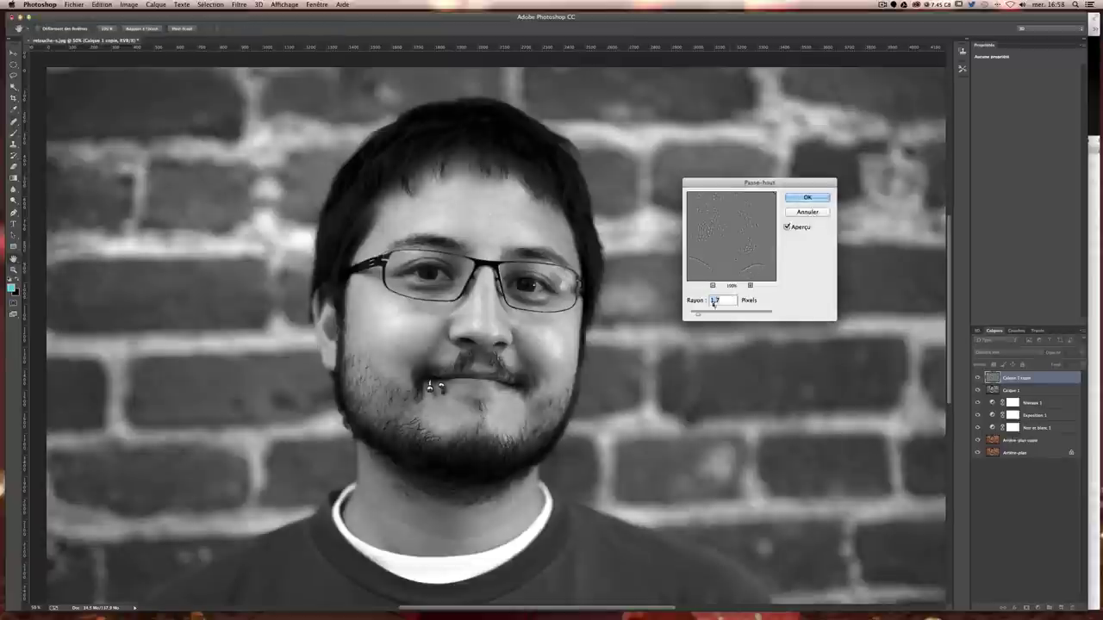
drag(697, 316, 725, 315)
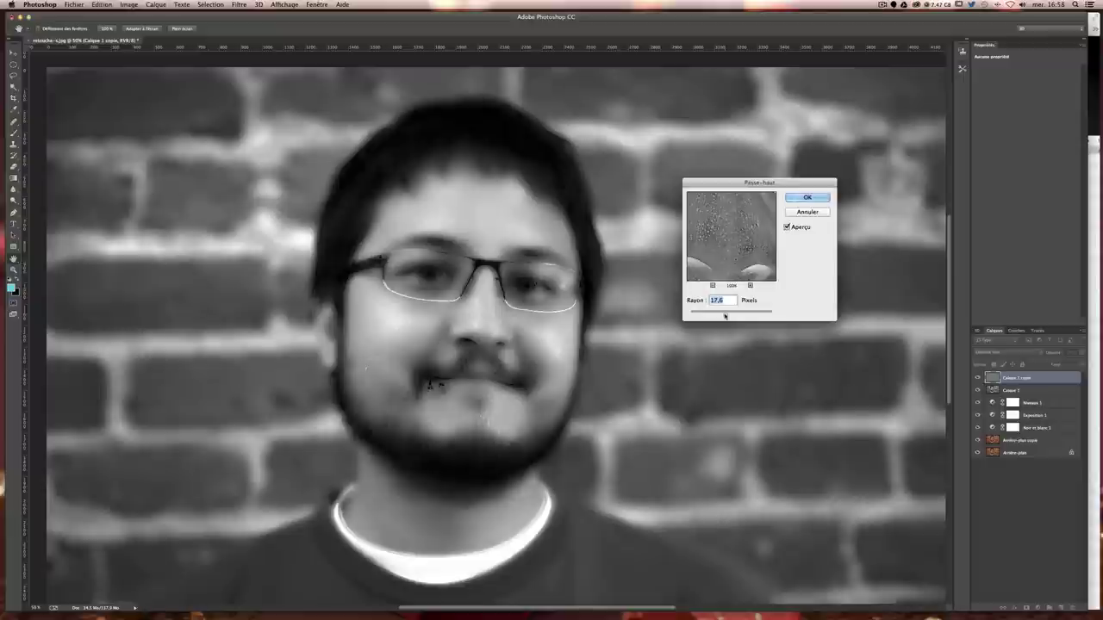
mouse_move(724, 316)
mouse_down()
mouse_move(697, 316)
mouse_move(756, 314)
mouse_up()
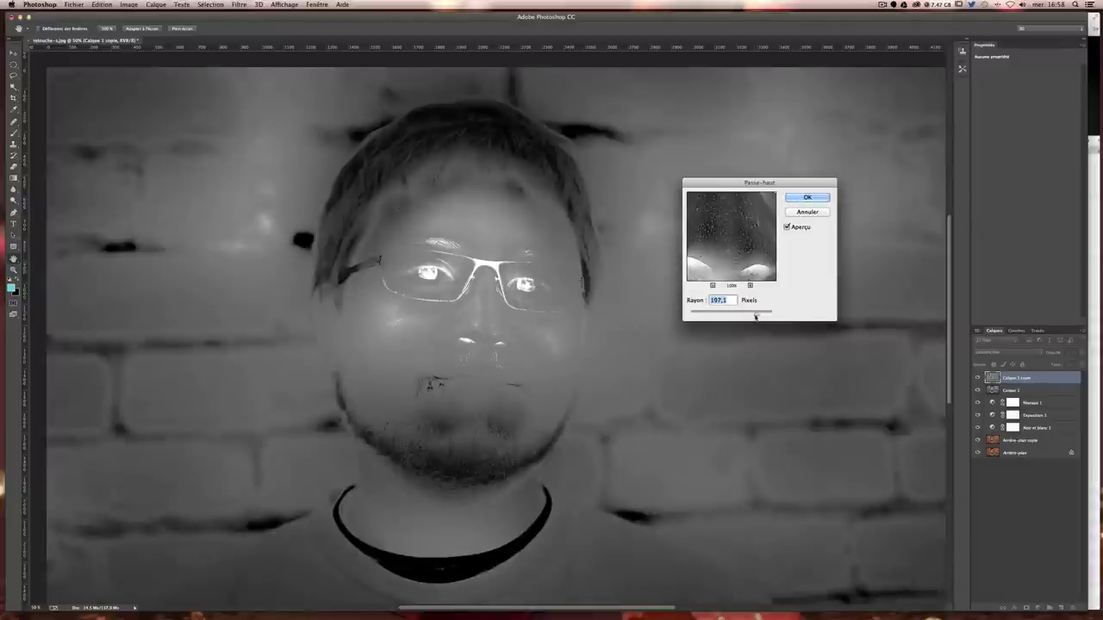
drag(757, 315, 752, 317)
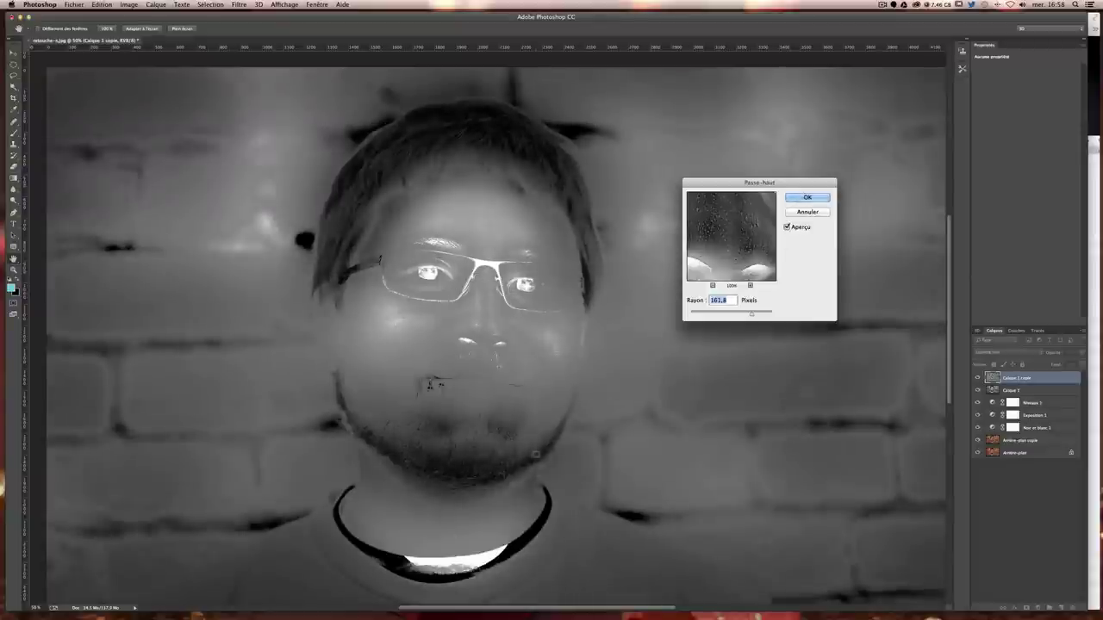
drag(728, 316, 697, 317)
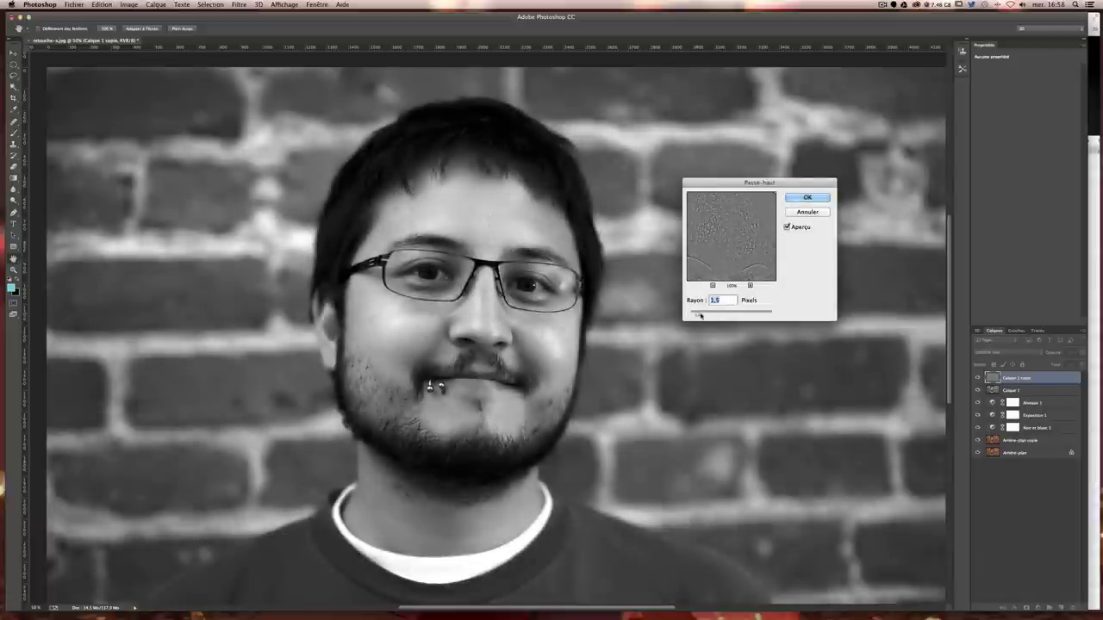
drag(698, 316, 709, 316)
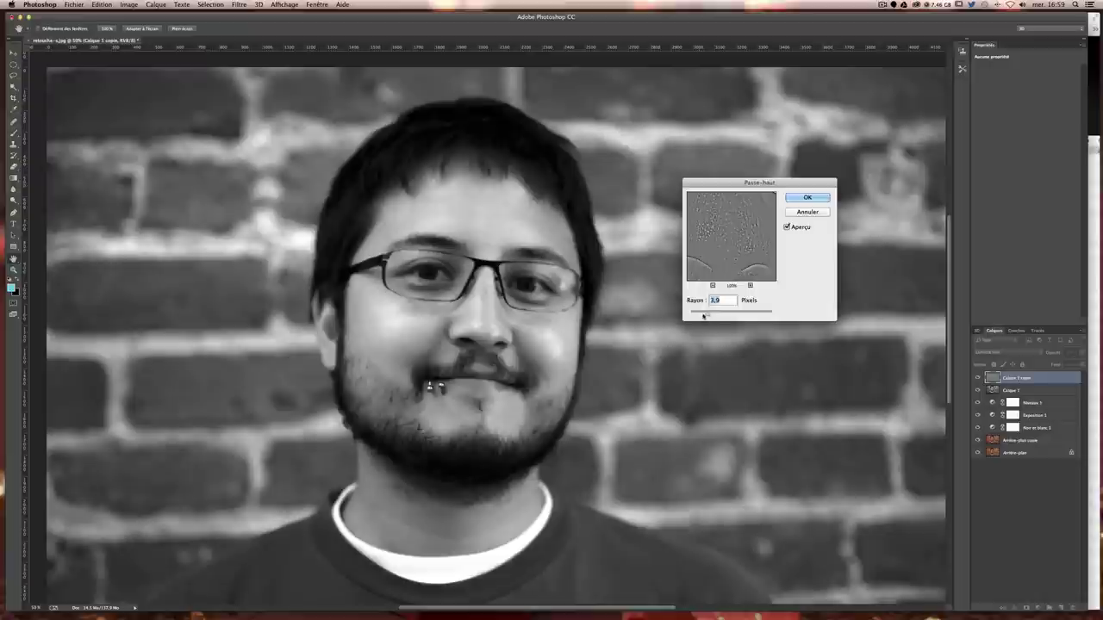
drag(707, 314, 703, 317)
drag(701, 316, 698, 316)
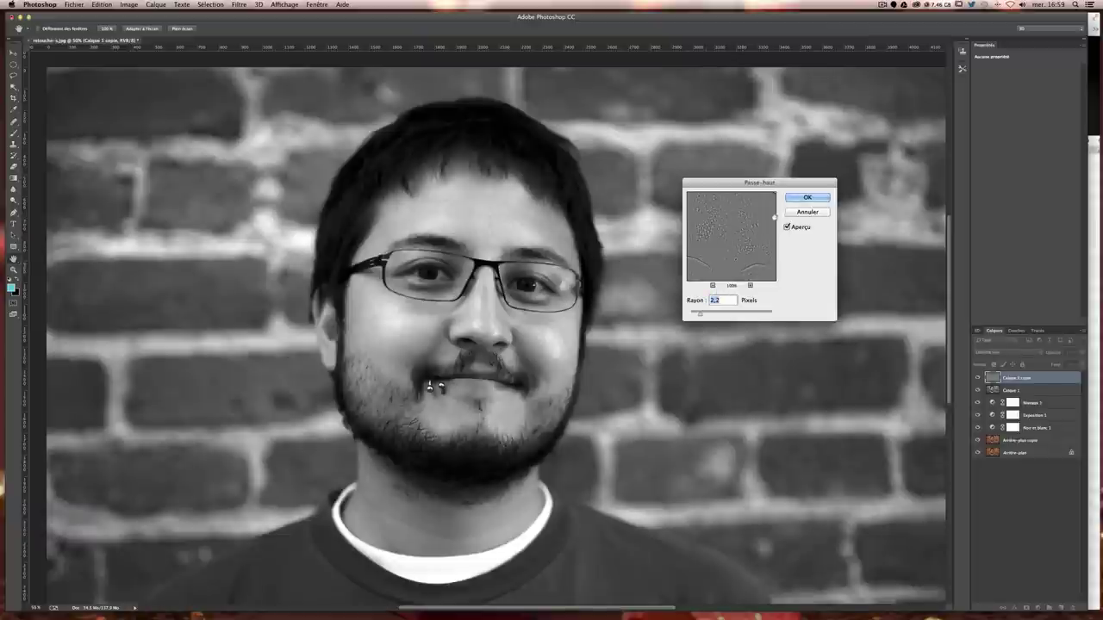
click(806, 199)
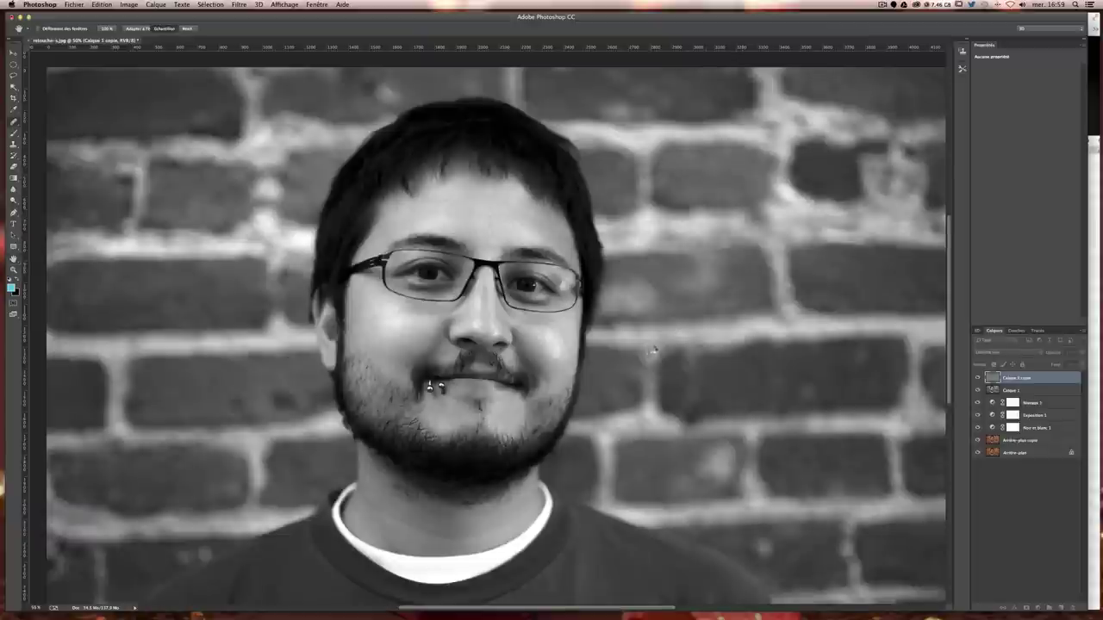
Step: Toggle Calque 1 copie on and off to compare the smoothing, then give it a black mask
key(j)
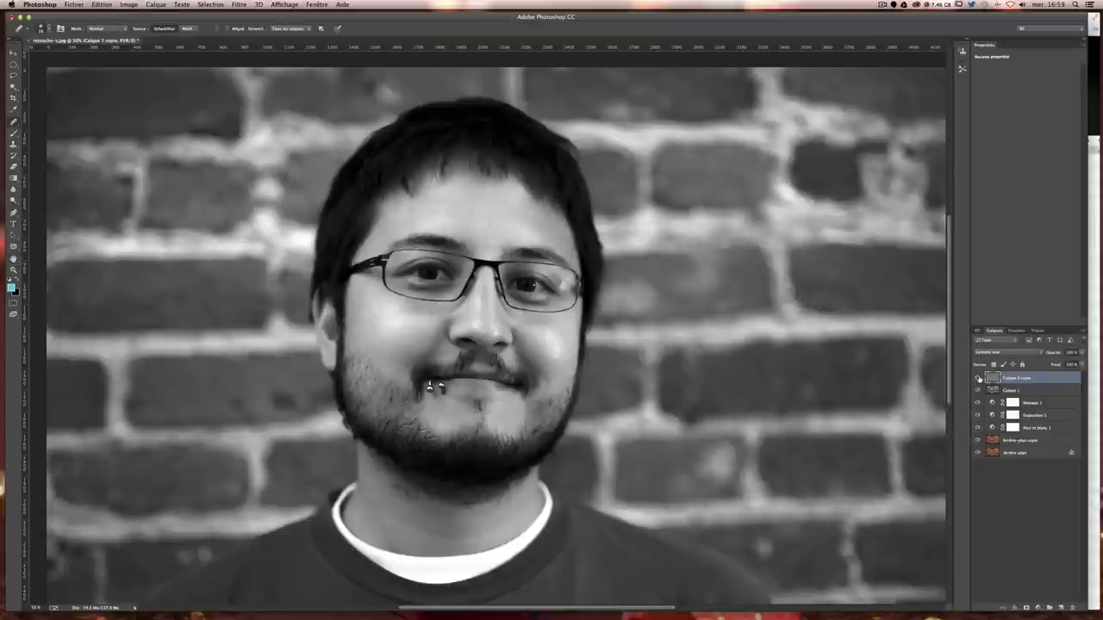
click(979, 379)
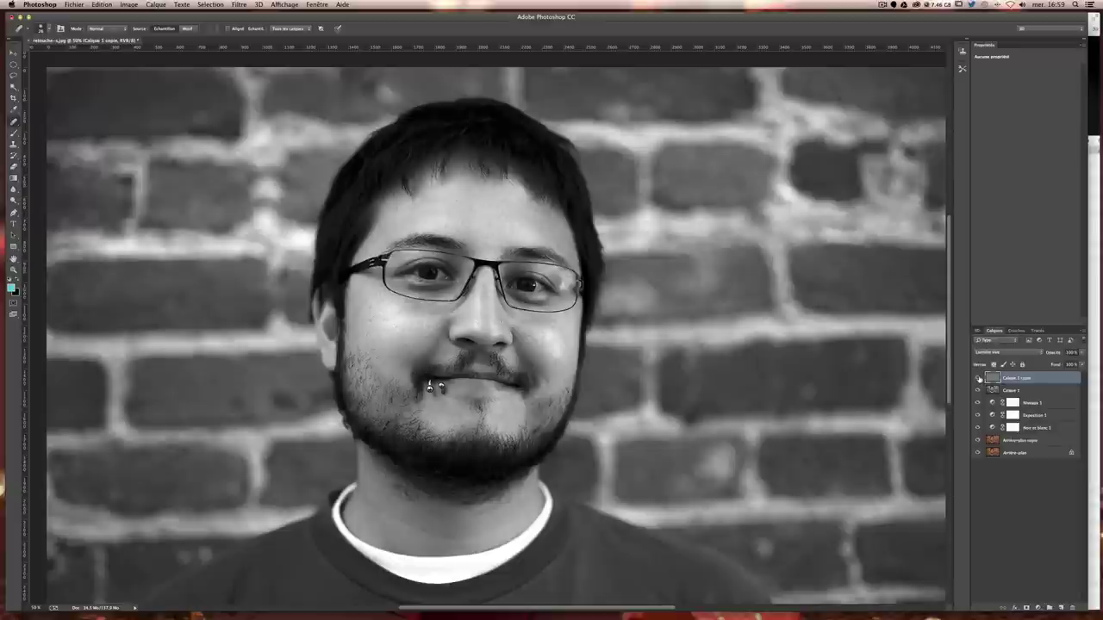
click(979, 380)
click(979, 380)
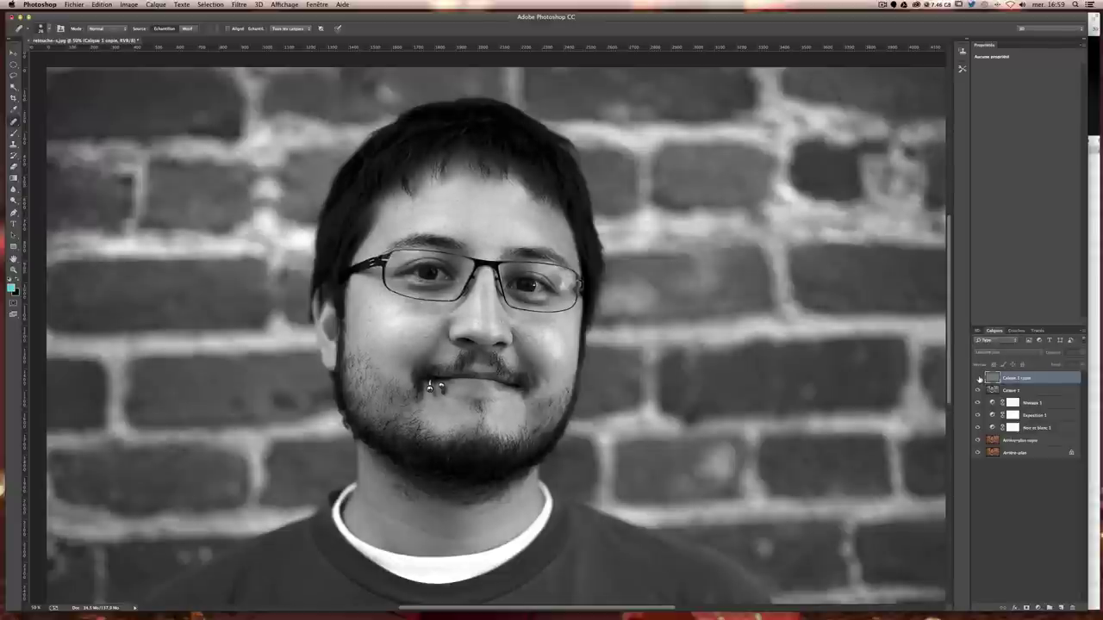
click(979, 380)
click(979, 379)
click(979, 379)
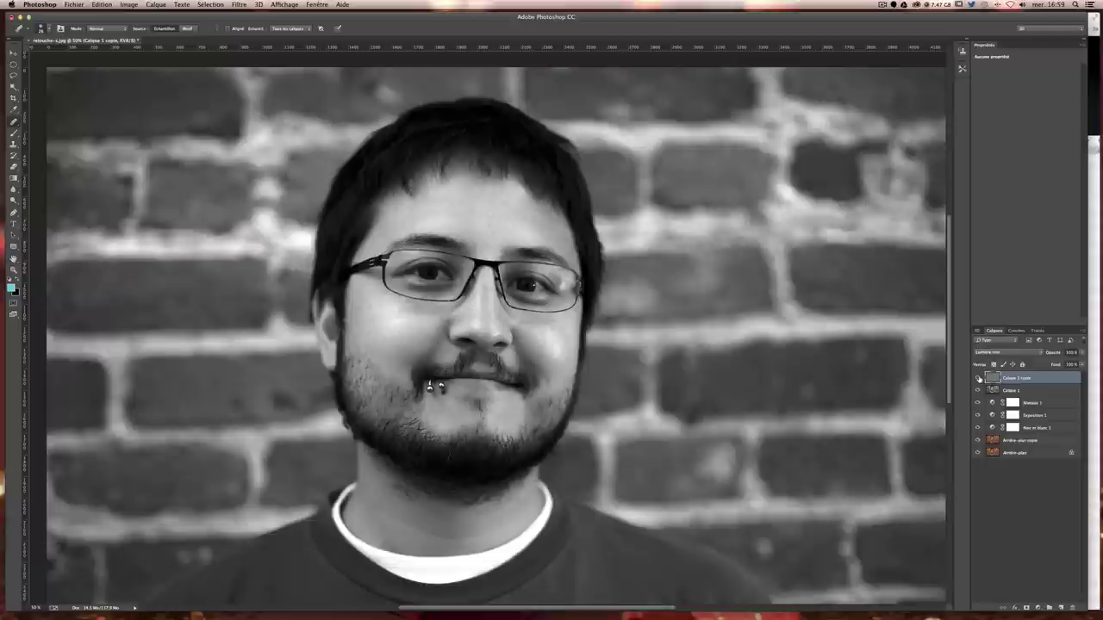
click(979, 379)
alt+click(1026, 608)
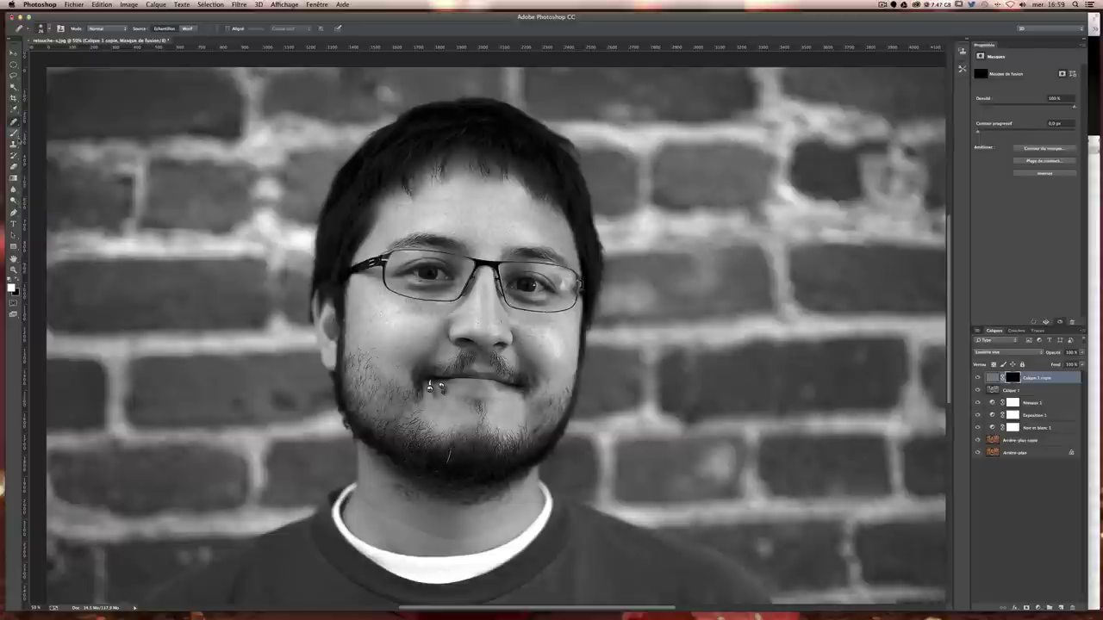
Step: Set a 149 px brush at 20% opacity, dab smoothing onto the chin, and zoom in
click(13, 134)
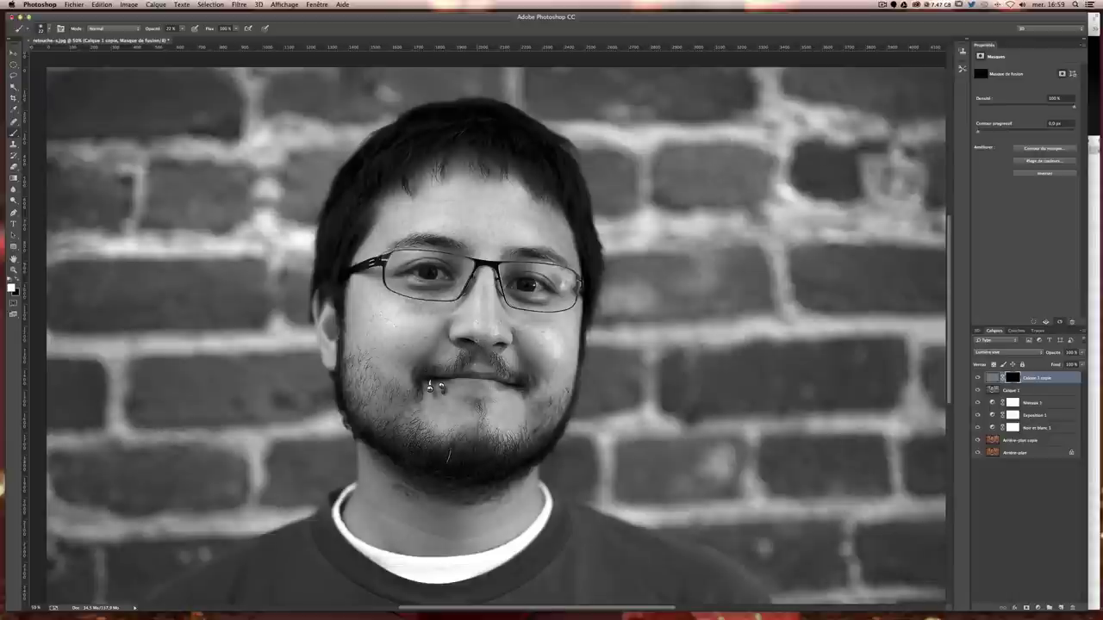
drag(455, 332, 507, 334)
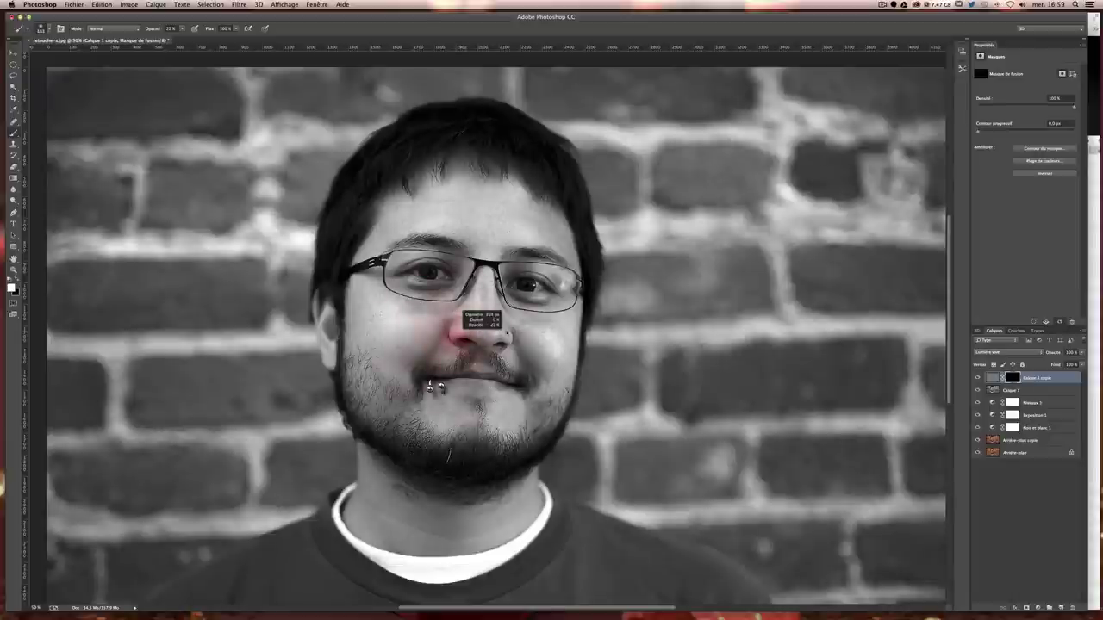
drag(507, 334, 466, 326)
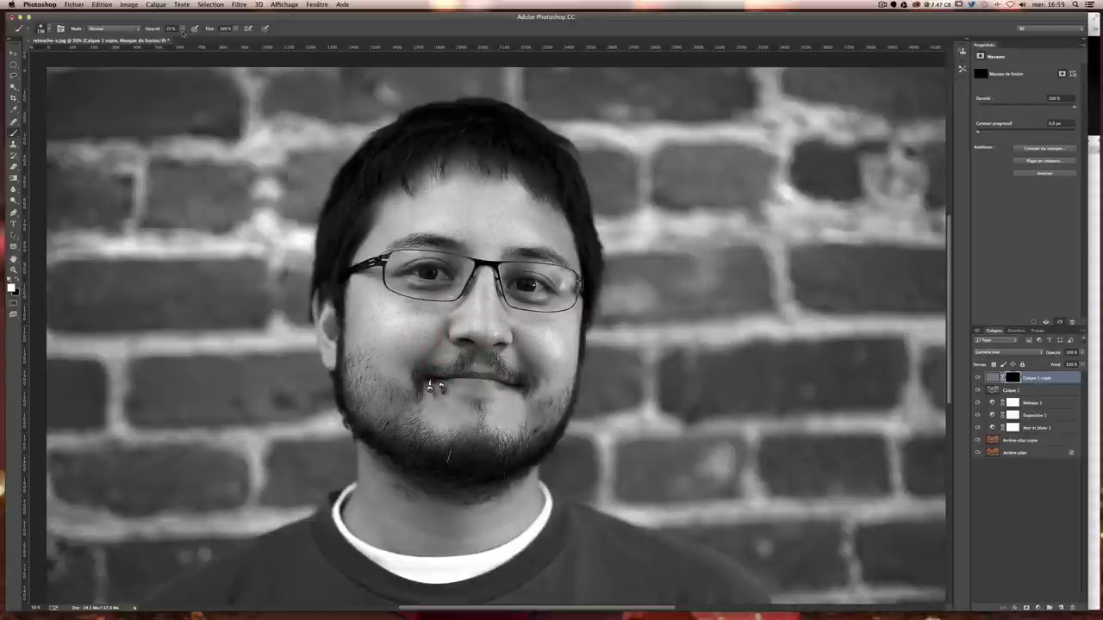
drag(183, 32, 128, 31)
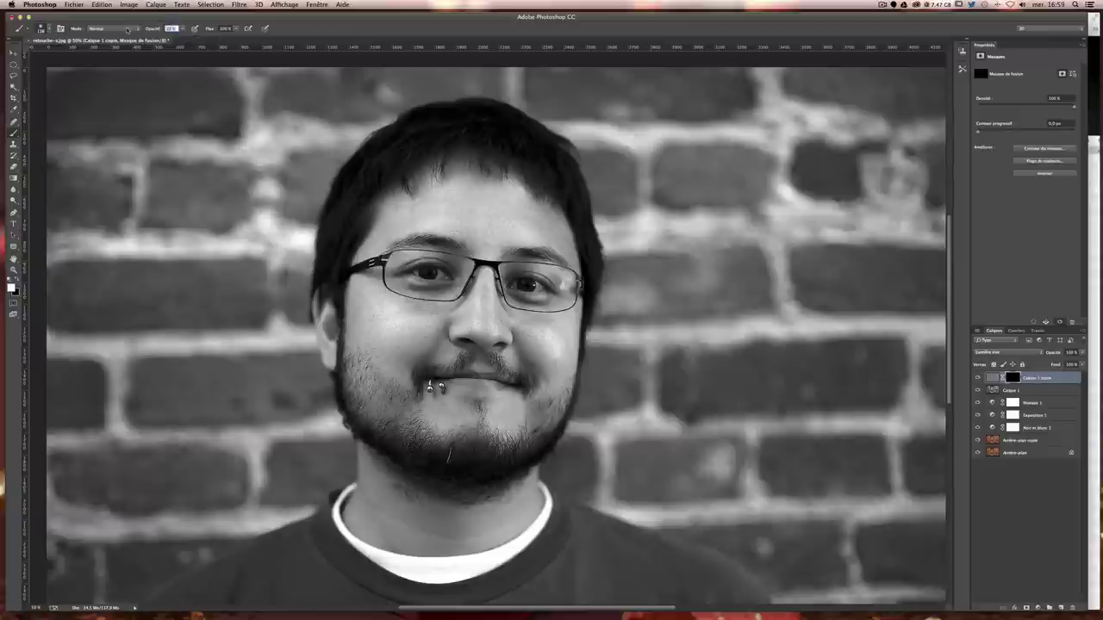
key(Return)
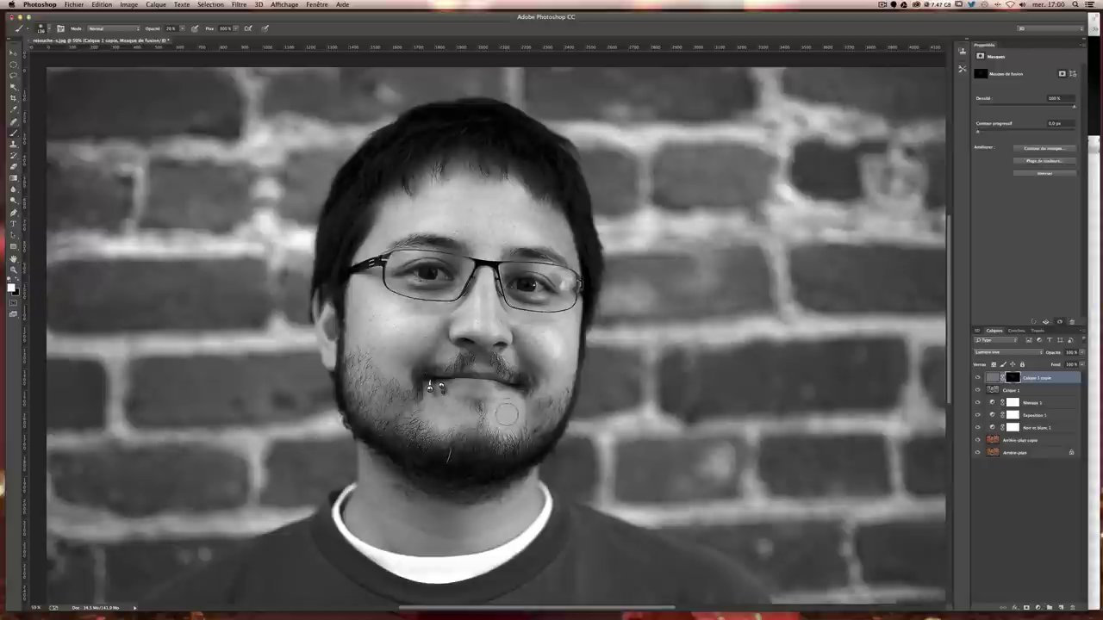
click(506, 412)
key(super+plus)
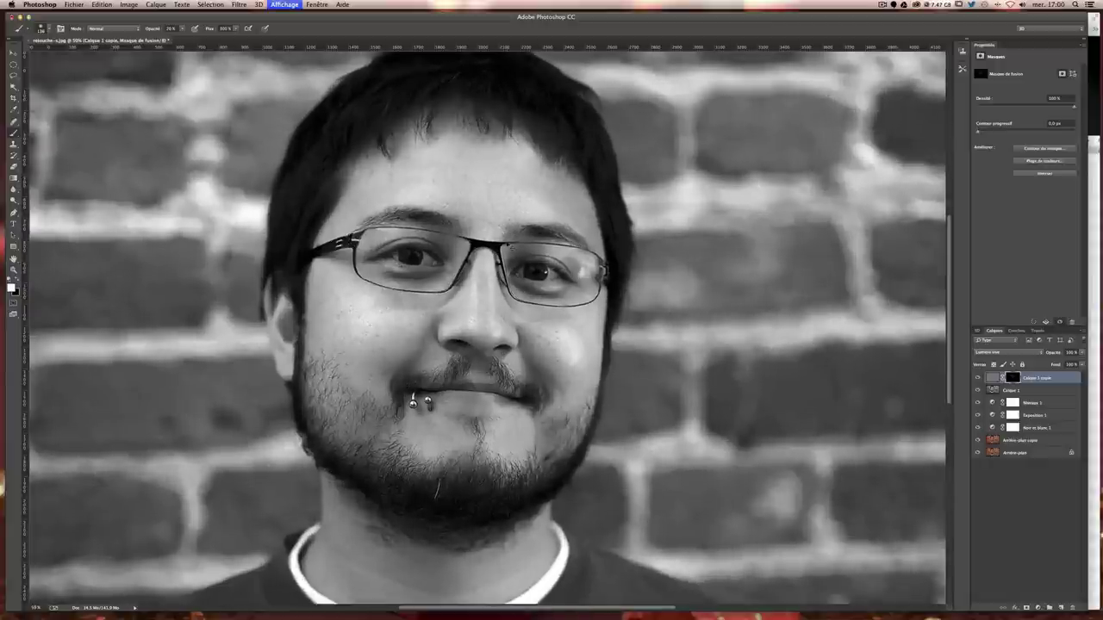
Step: At 100% zoom, set a 41 px brush at 20% opacity and resize it over the forehead
key(super+plus)
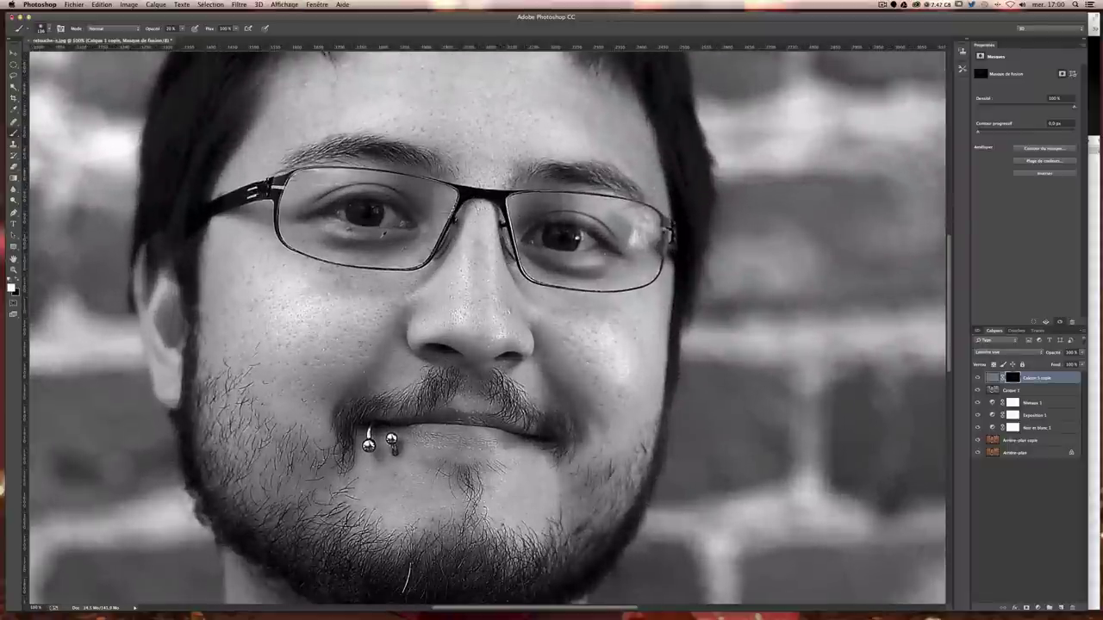
drag(379, 243, 360, 241)
key(2)
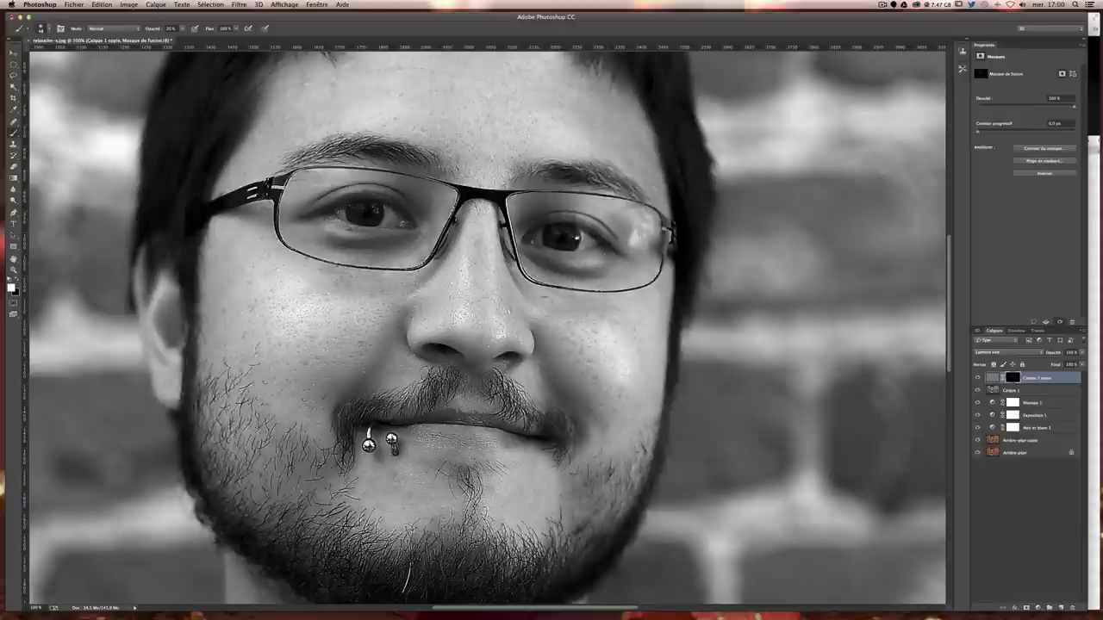
scroll(489, 327, up, 3)
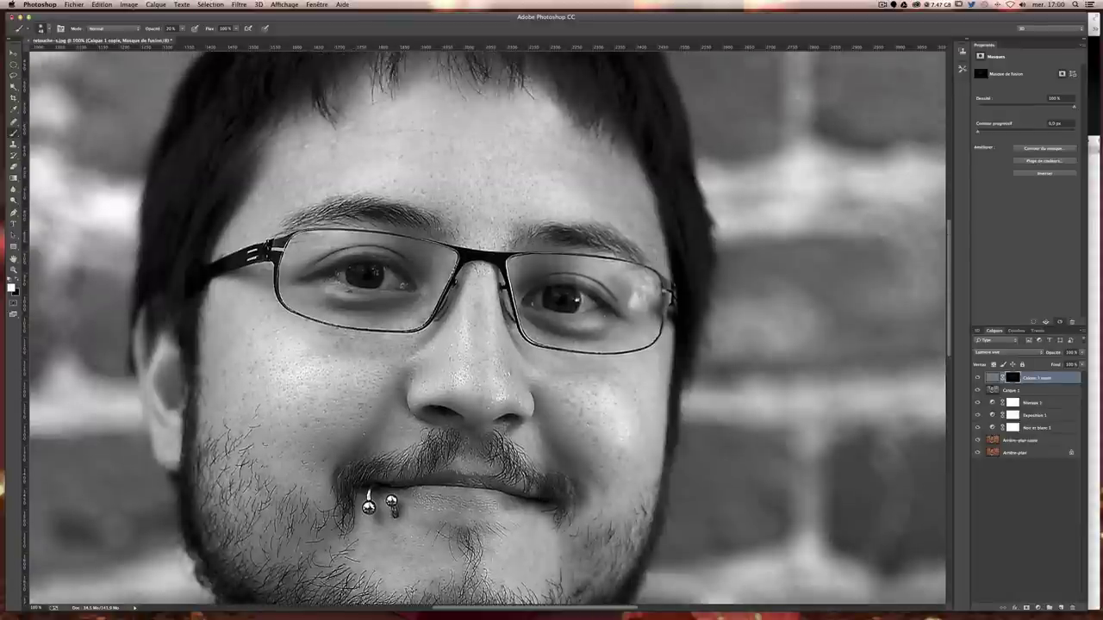
mouse_move(445, 167)
mouse_down()
mouse_move(461, 164)
mouse_move(450, 163)
mouse_up()
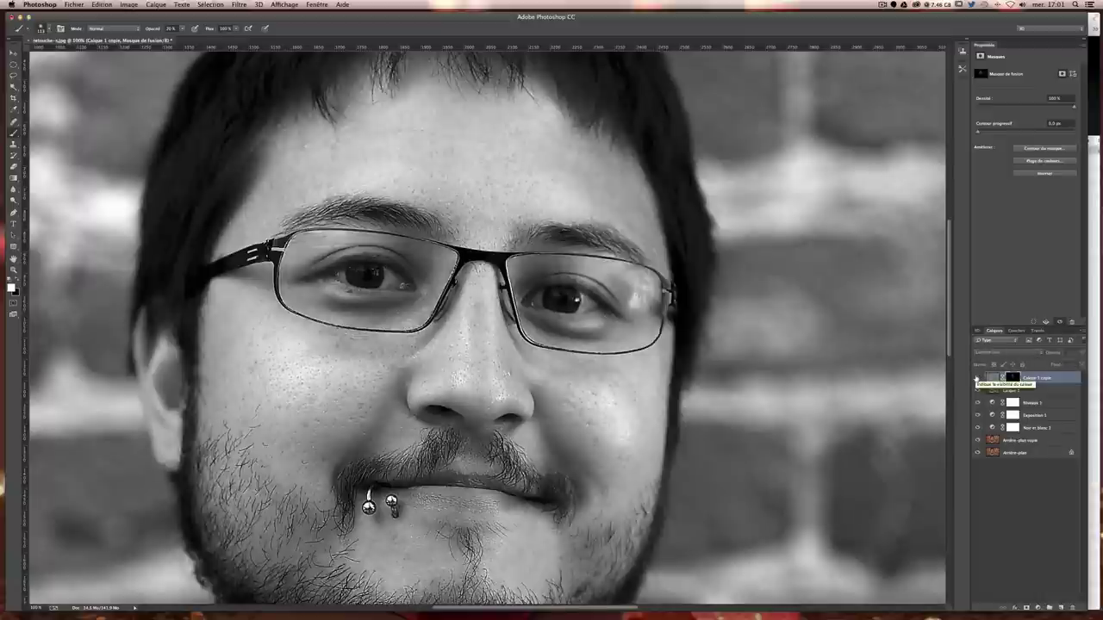
Step: Toggle Calque 1 copie to compare skin smoothing, then stamp visible layers into new Calque 2
click(977, 378)
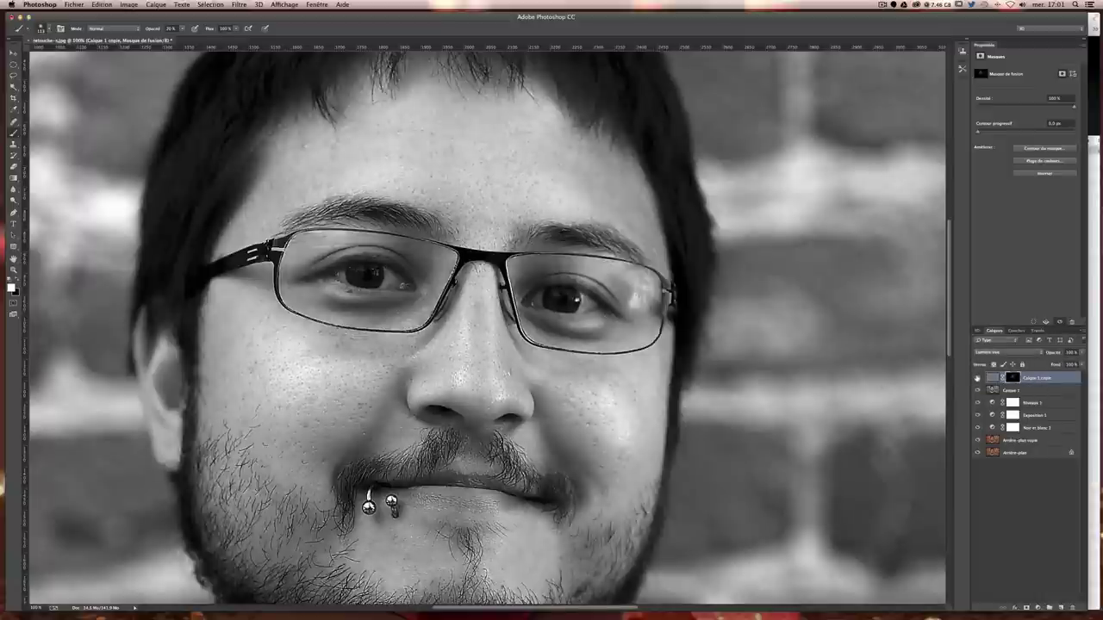
click(976, 378)
click(977, 378)
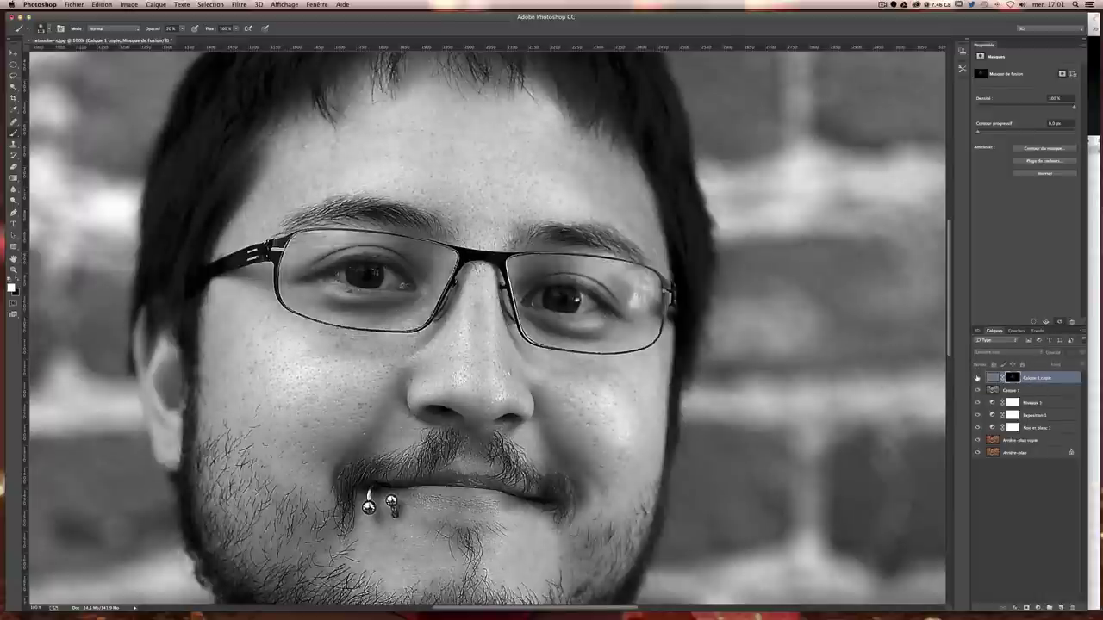
click(976, 378)
click(977, 379)
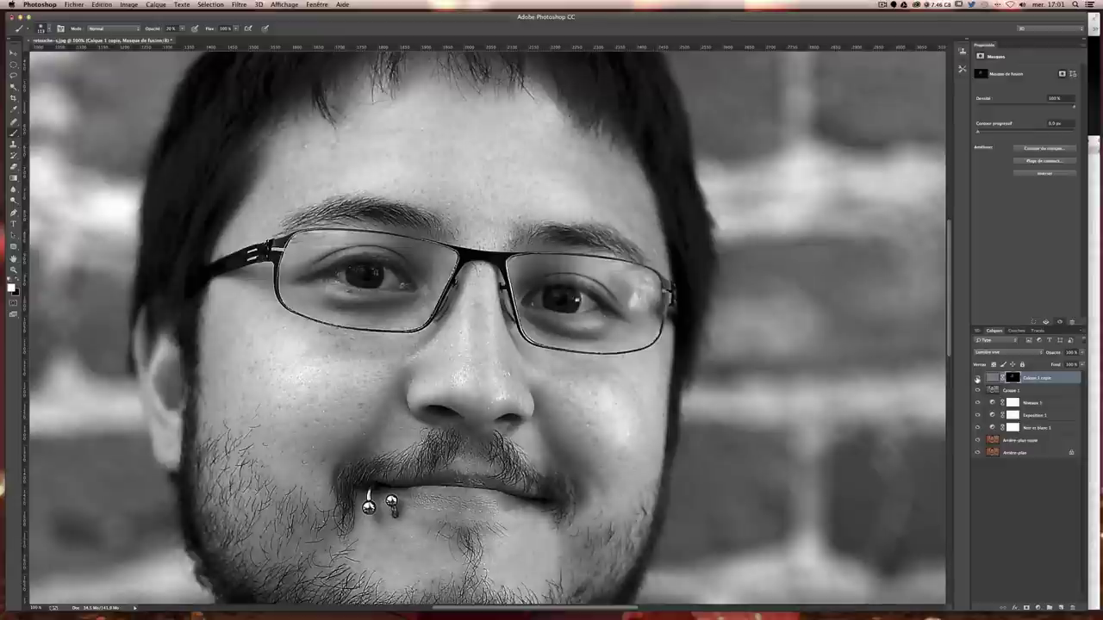
click(977, 379)
click(978, 379)
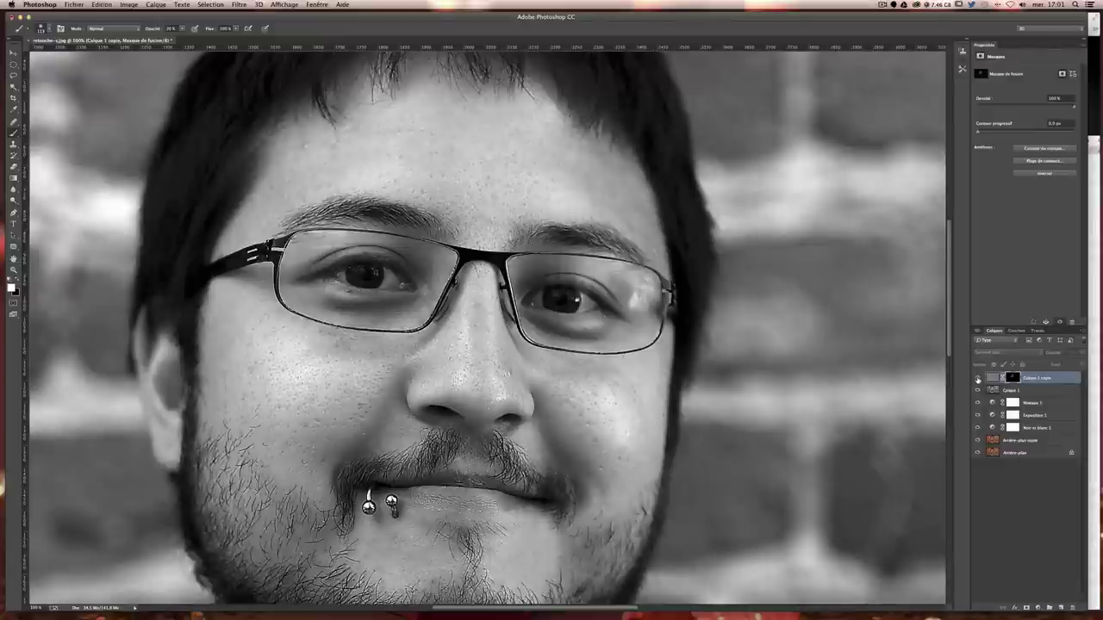
click(977, 379)
click(977, 379)
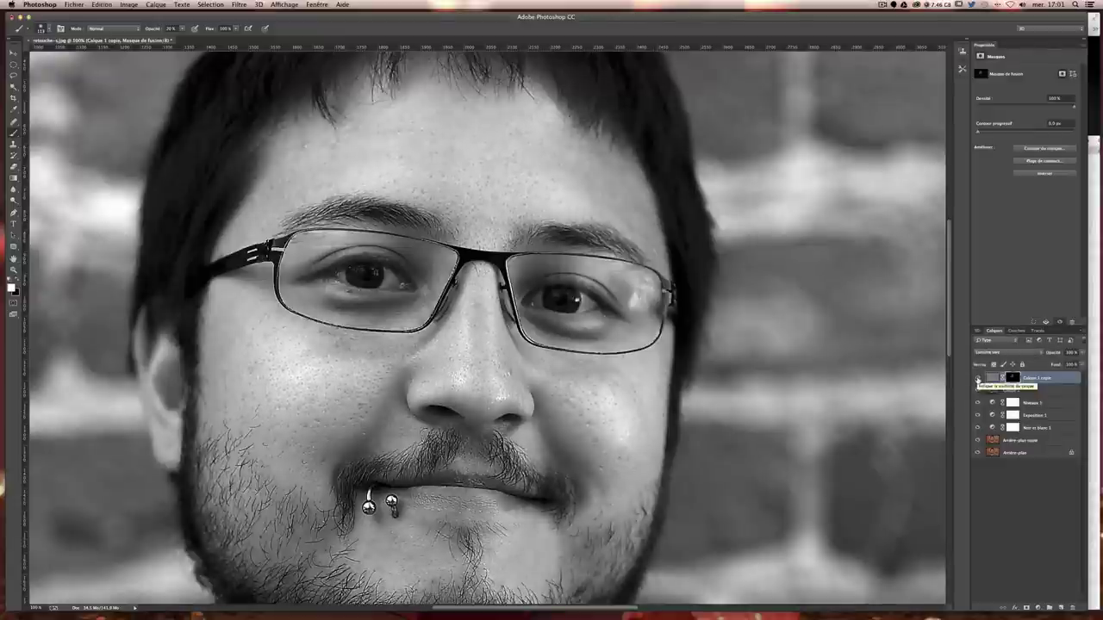
click(977, 379)
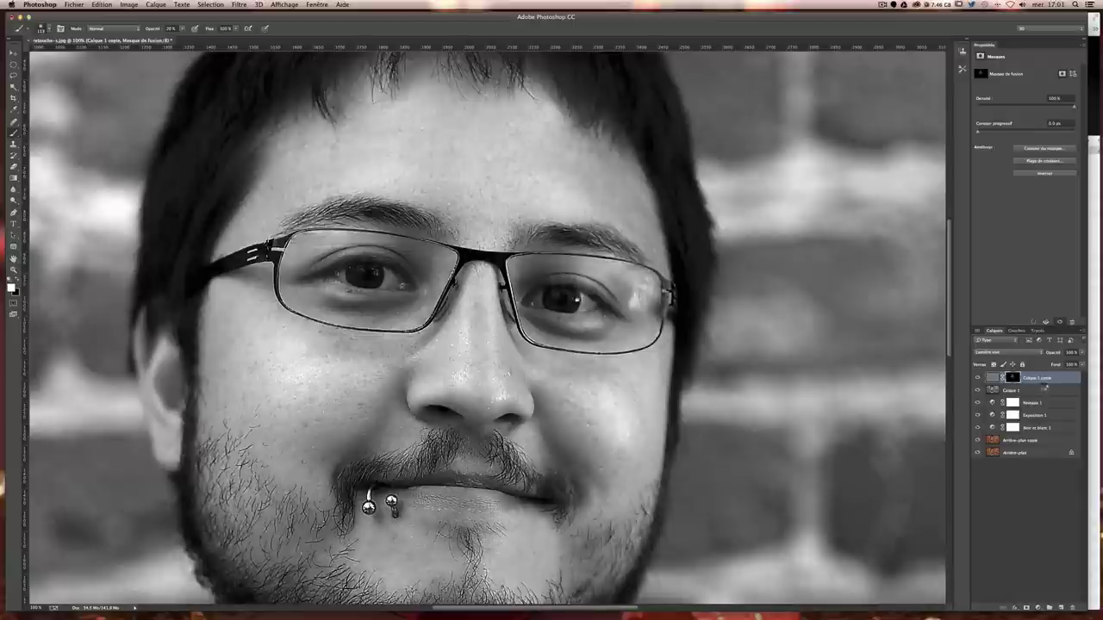
key(ctrl+alt+shift+e)
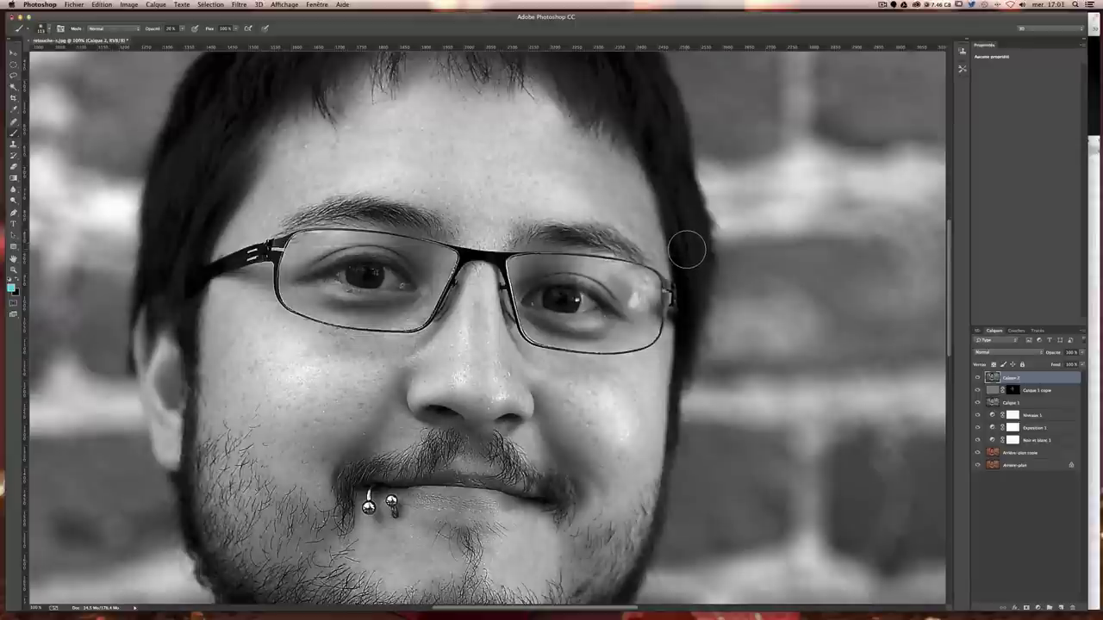
Step: Create Calque 3 in Lumière tamisée mode, filled with neutral 50% grey
click(1061, 607)
key(ctrl+z)
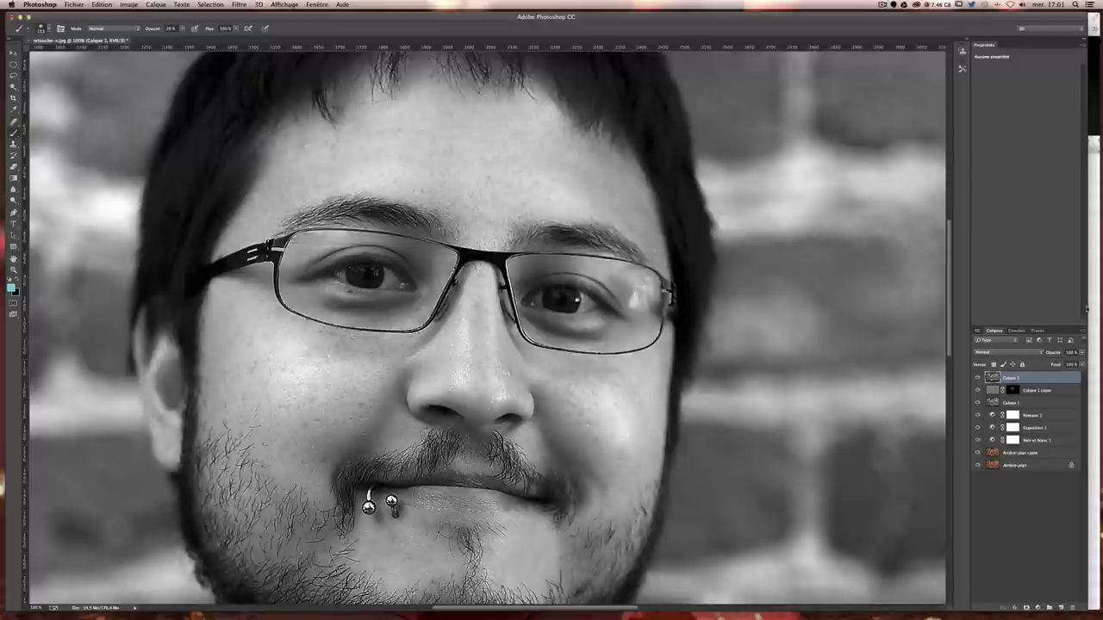
click(1083, 331)
click(1071, 335)
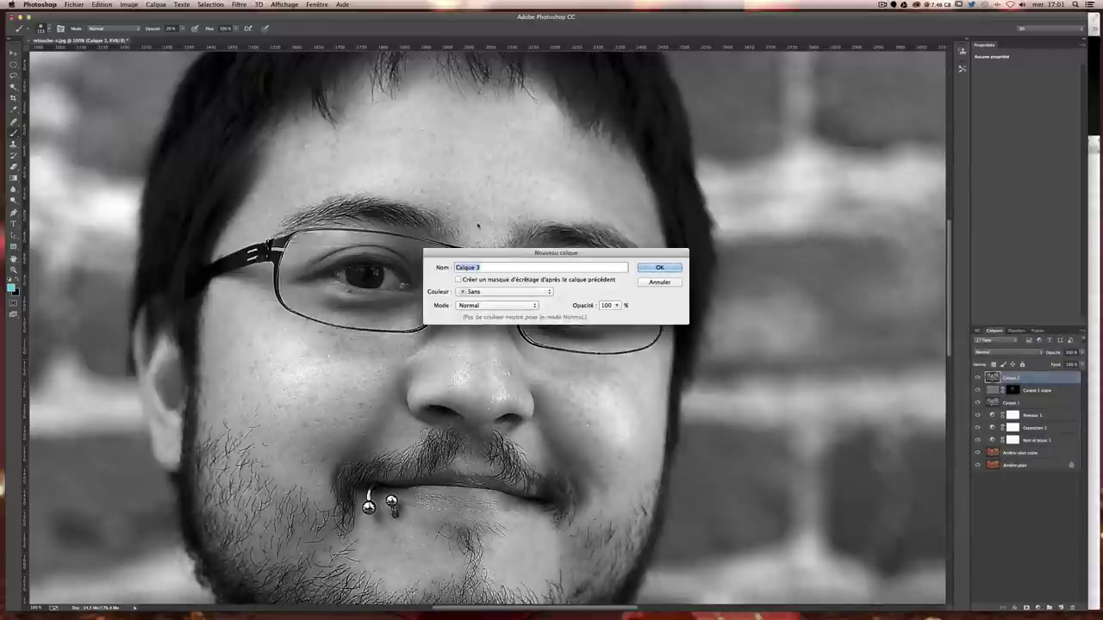
click(492, 306)
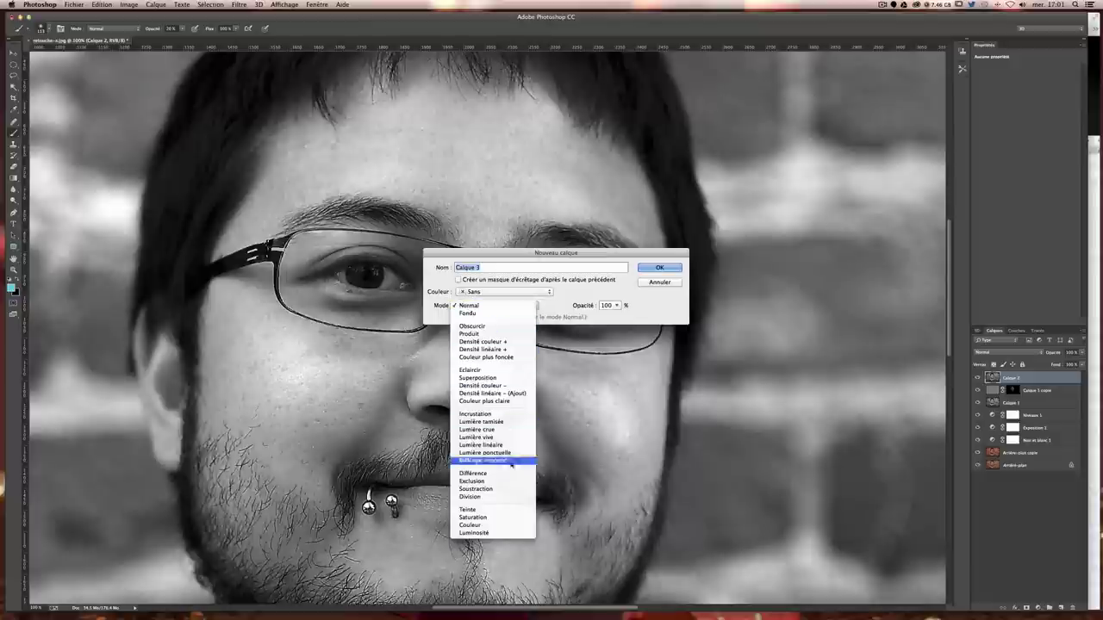
click(498, 421)
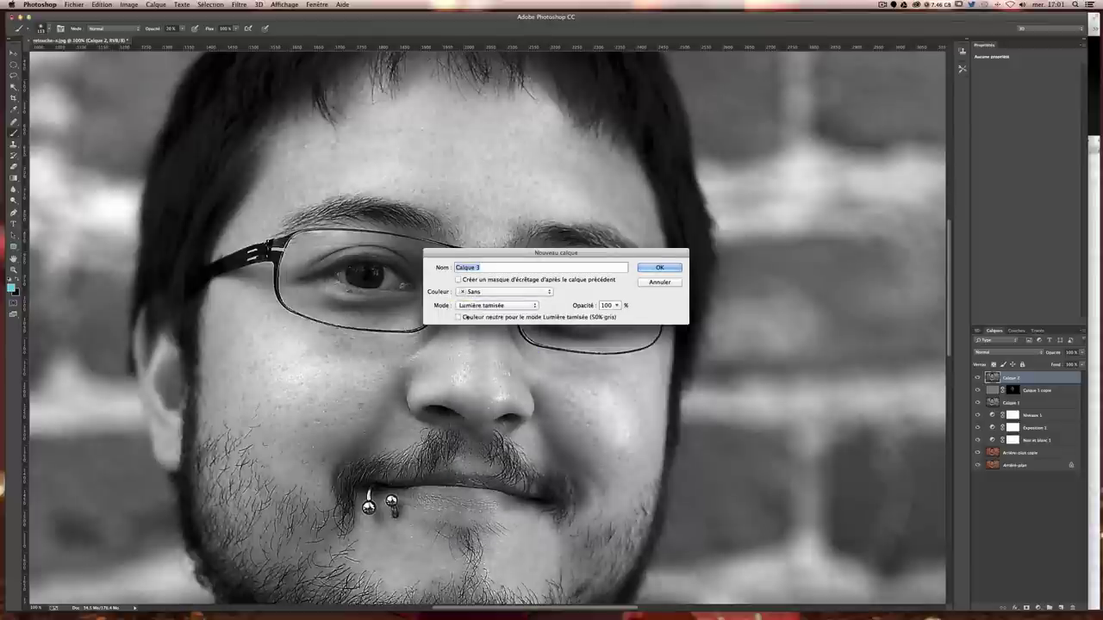
click(476, 317)
click(660, 268)
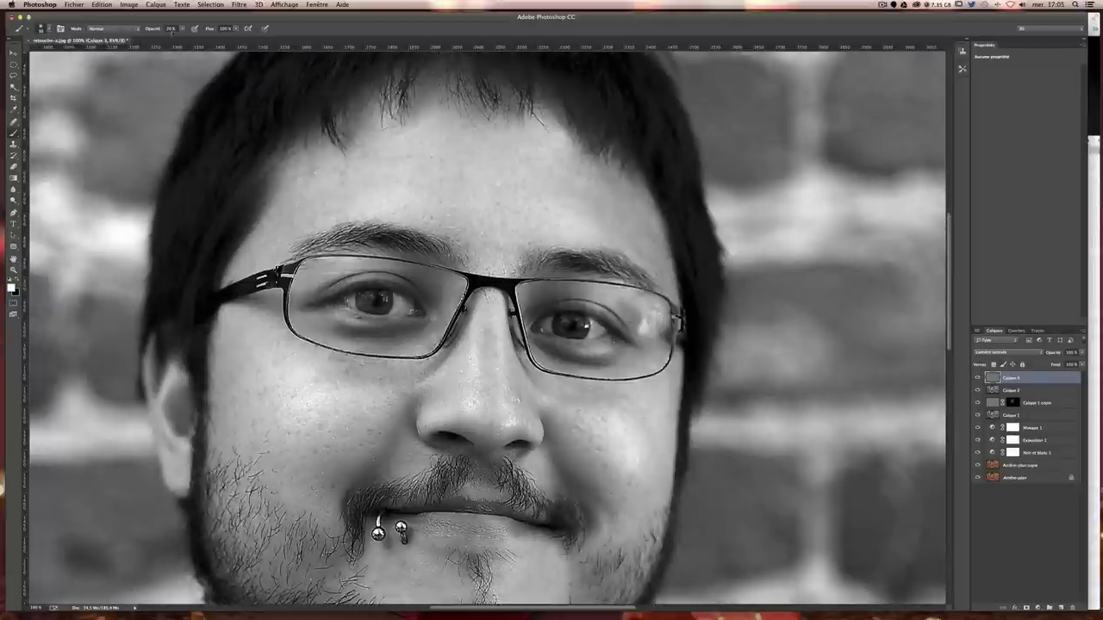
Step: Adjust brush opacity and size, and brighten the right cheek with a soft stroke
click(182, 29)
text(60)
key(Return)
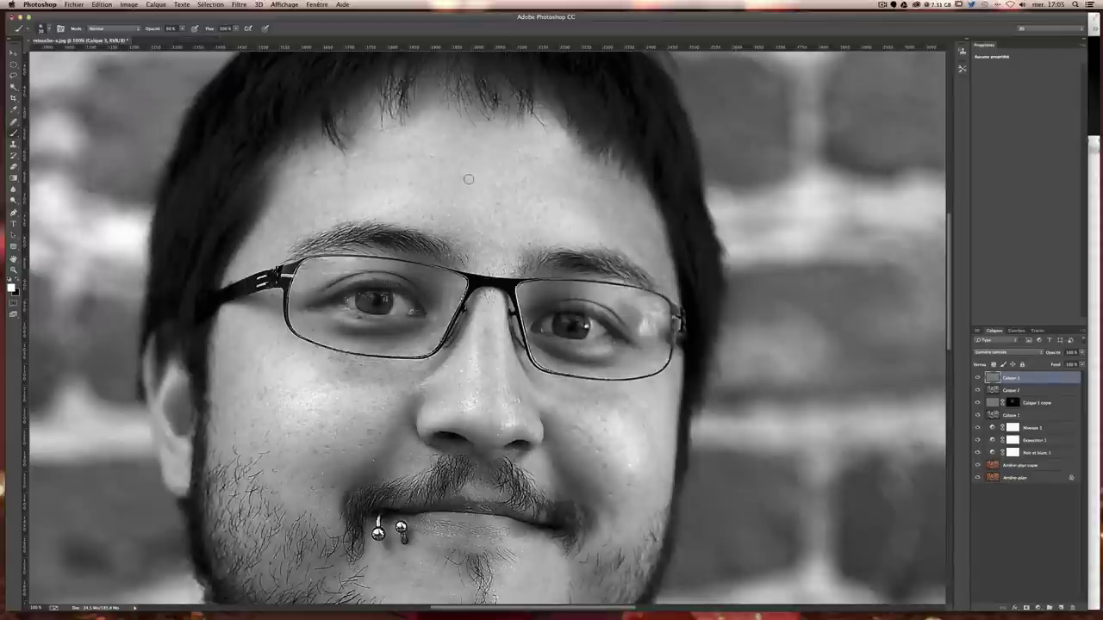
drag(504, 179, 514, 242)
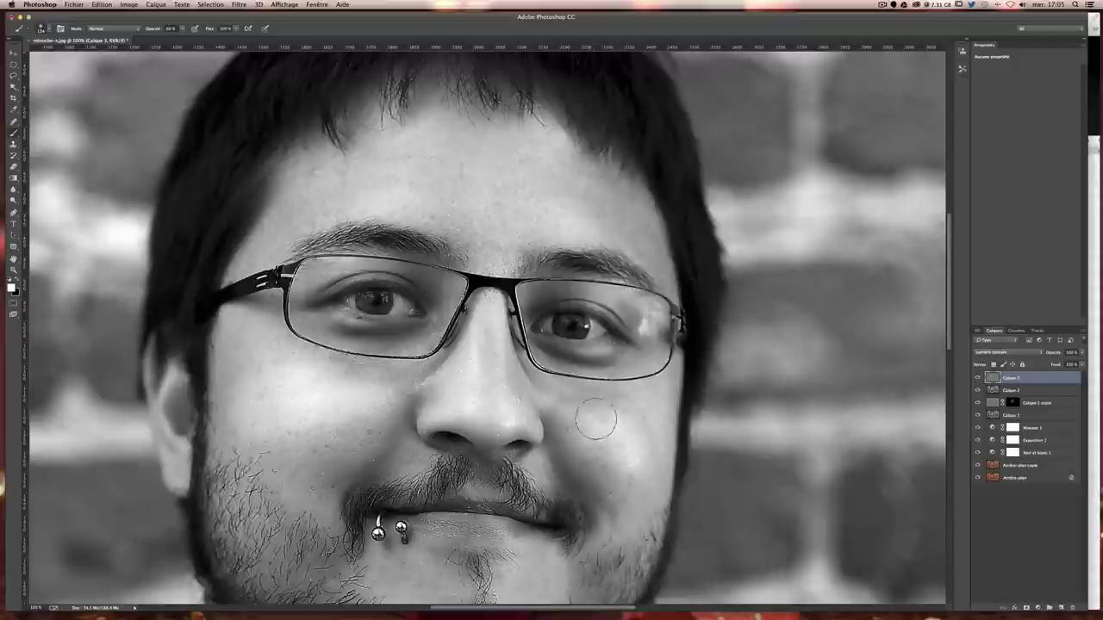
drag(598, 419, 609, 438)
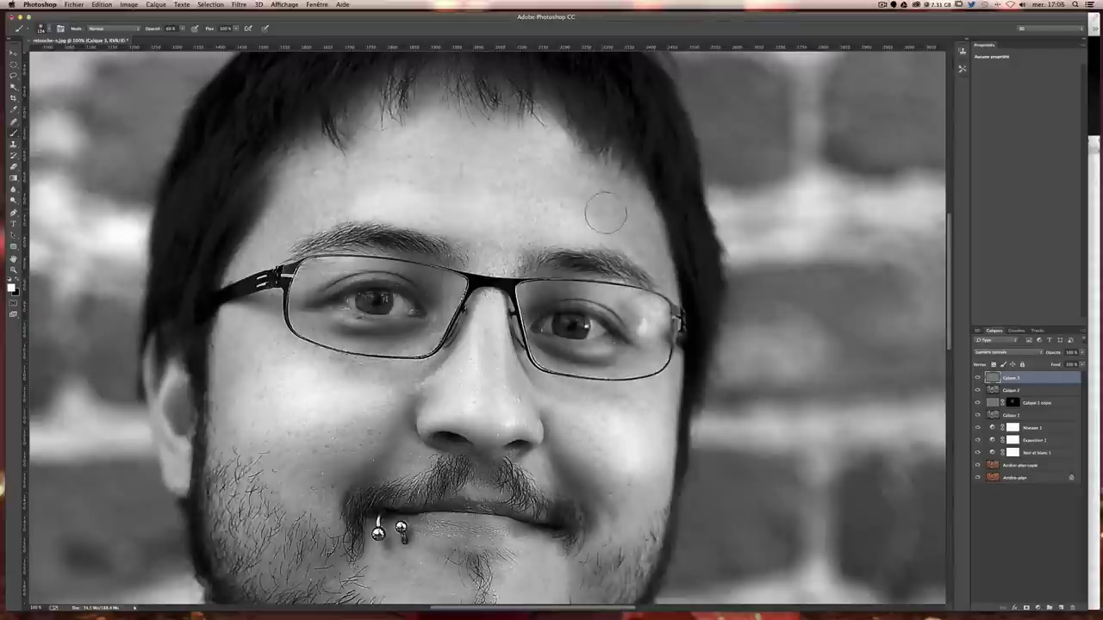
scroll(304, 332, down, 3)
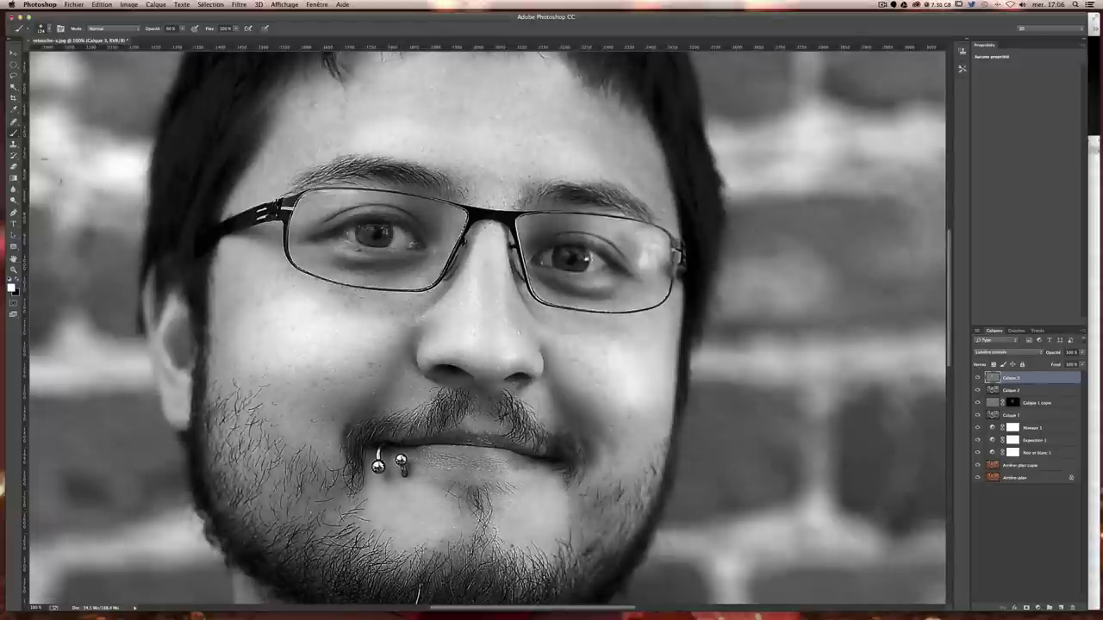
drag(479, 398, 466, 420)
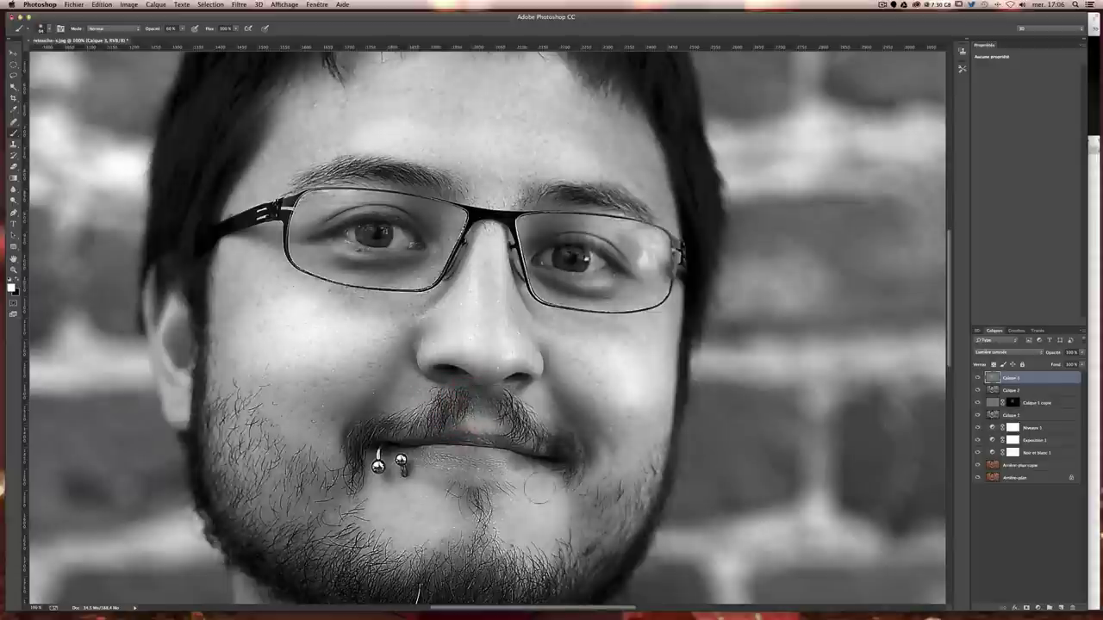
drag(505, 440, 479, 426)
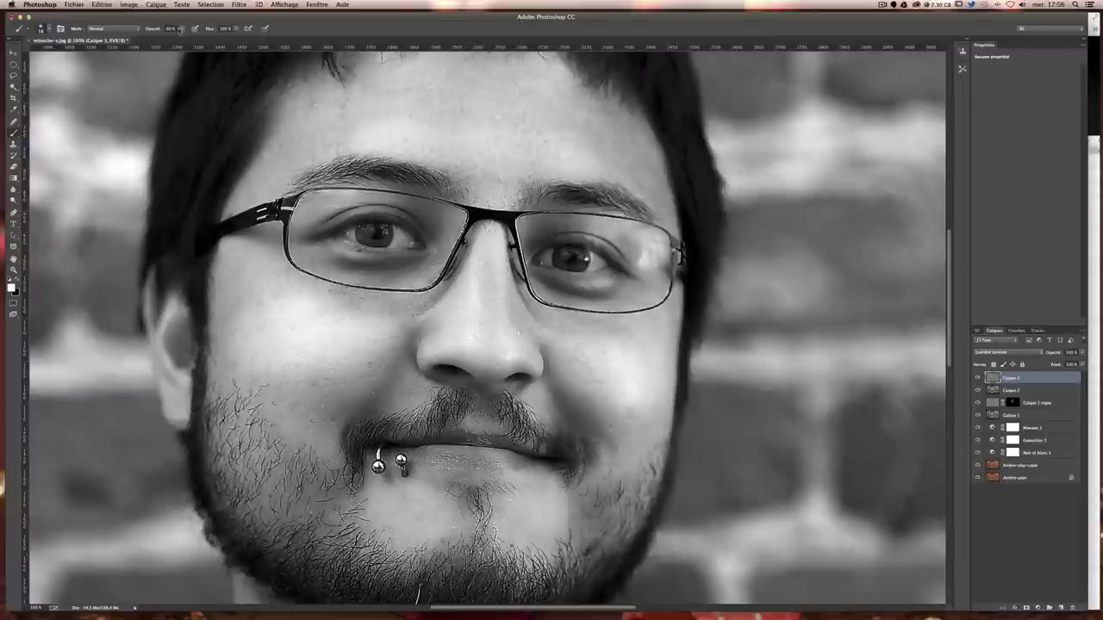
Step: Lower brush opacity to 31% and brighten both irises
drag(180, 29, 168, 38)
scroll(428, 356, up, 2)
scroll(427, 356, right, 4)
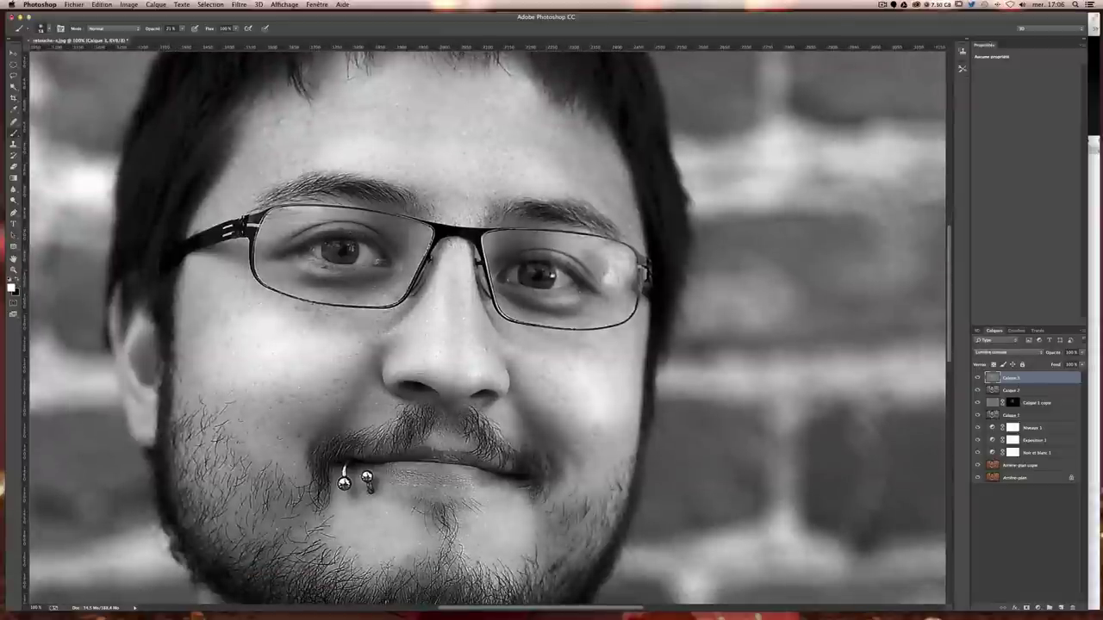
mouse_move(562, 279)
mouse_down()
mouse_move(515, 271)
mouse_move(547, 279)
mouse_move(526, 272)
mouse_up()
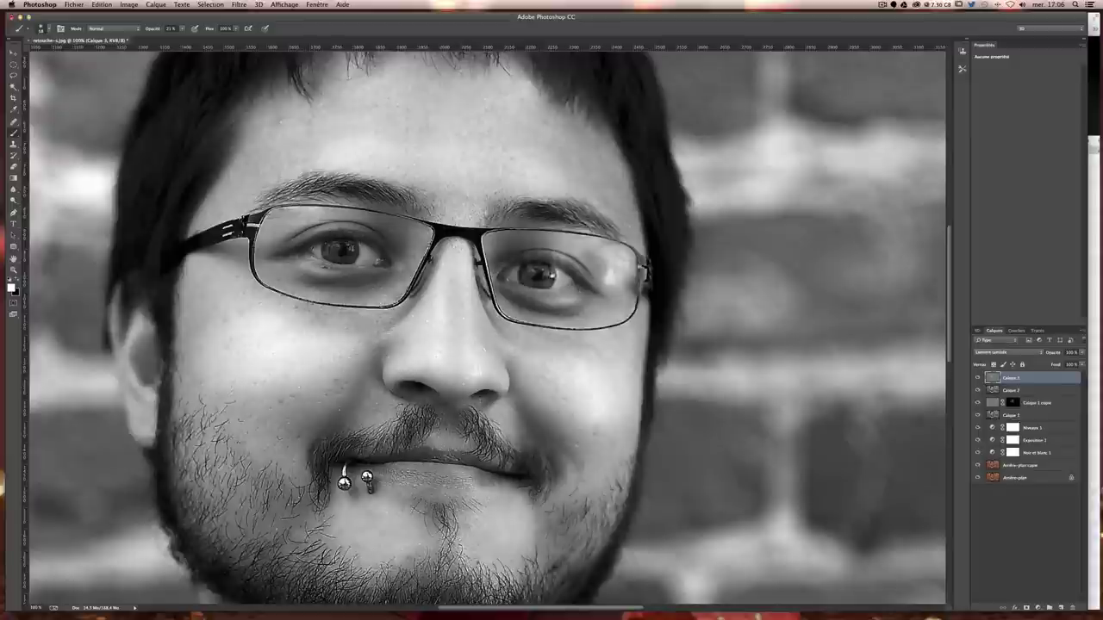
drag(326, 248, 353, 253)
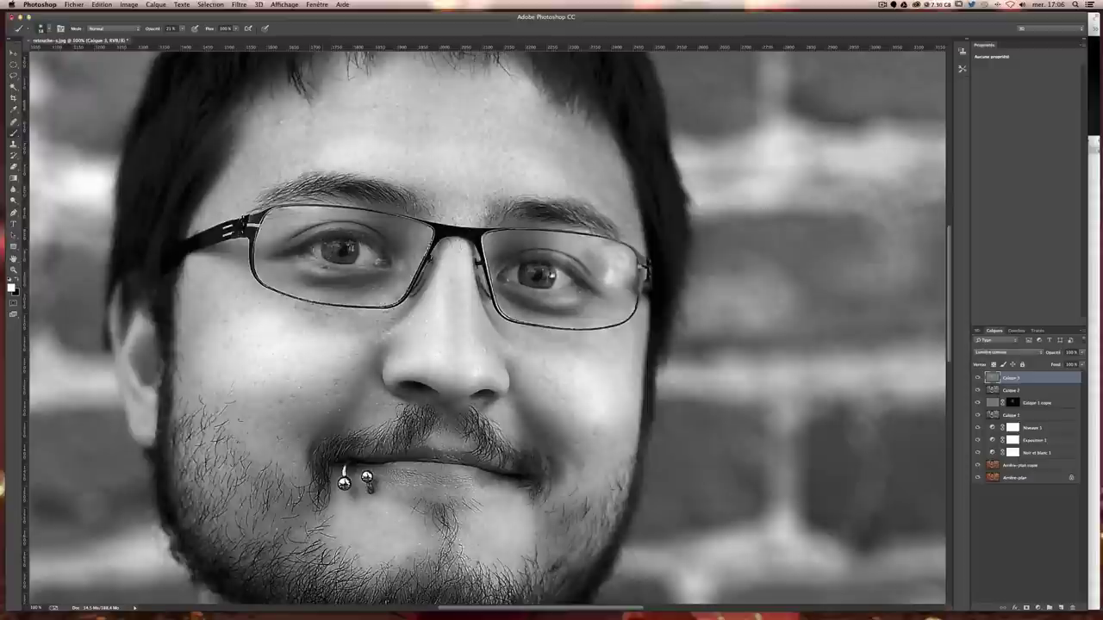
drag(542, 278, 548, 281)
key(ctrl+minus)
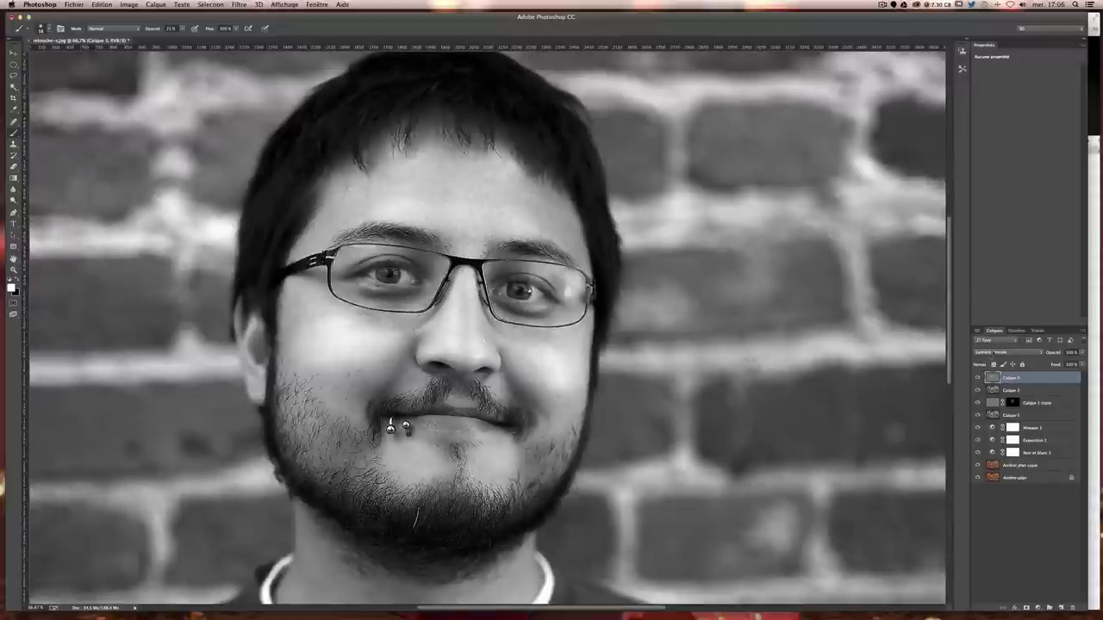
Step: Blend the grey layer in Lumière tamisée and lighten from forehead down to the cheek
click(995, 352)
click(993, 265)
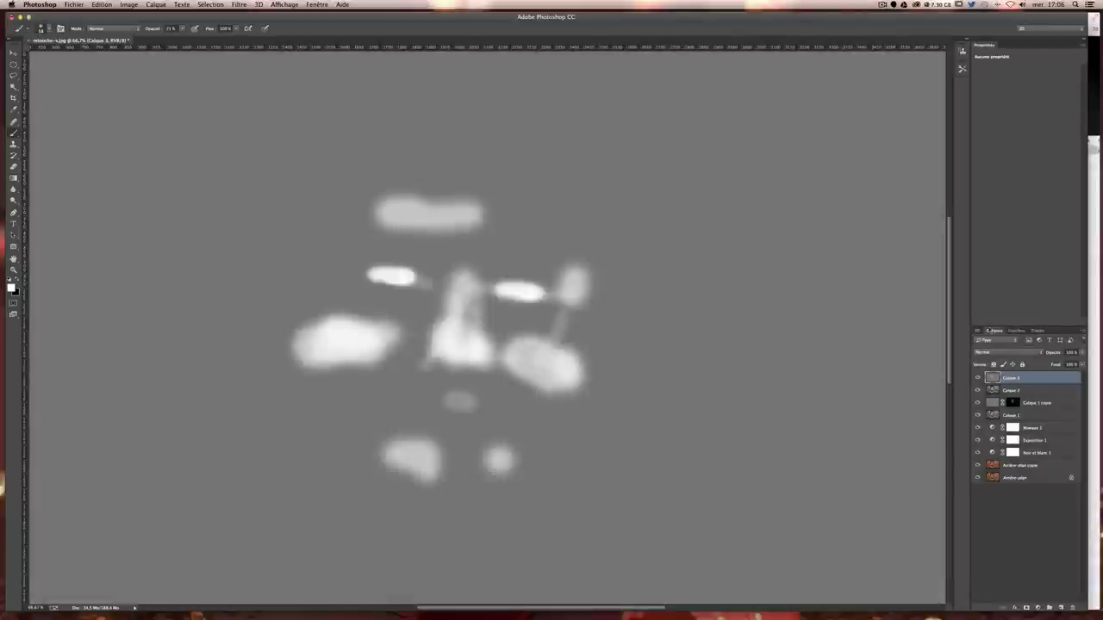
click(985, 352)
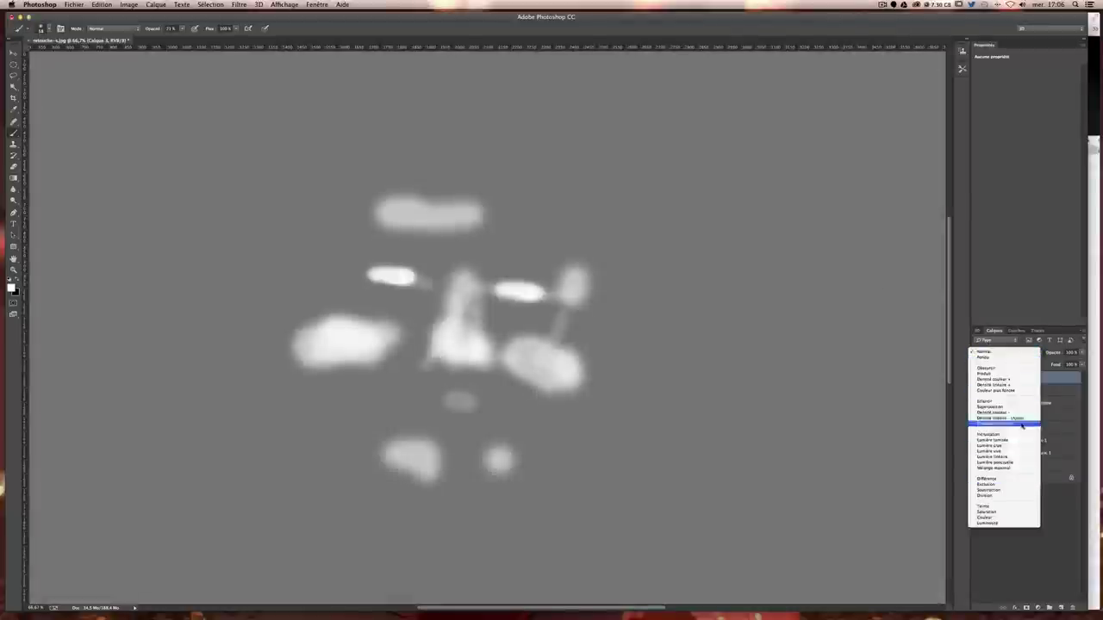
click(1017, 441)
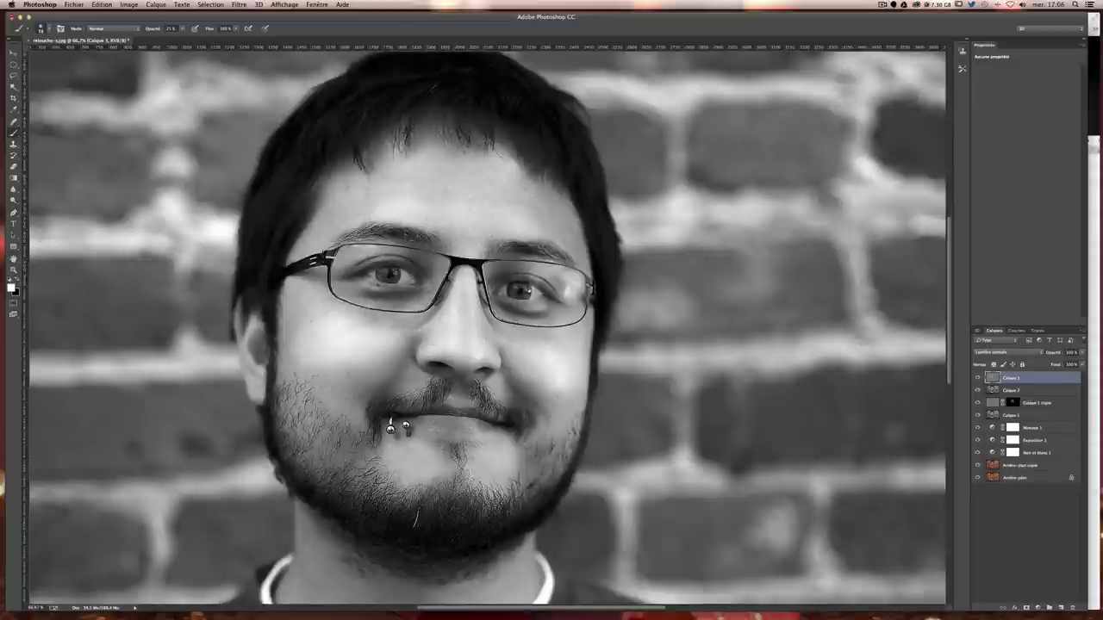
drag(491, 226, 500, 222)
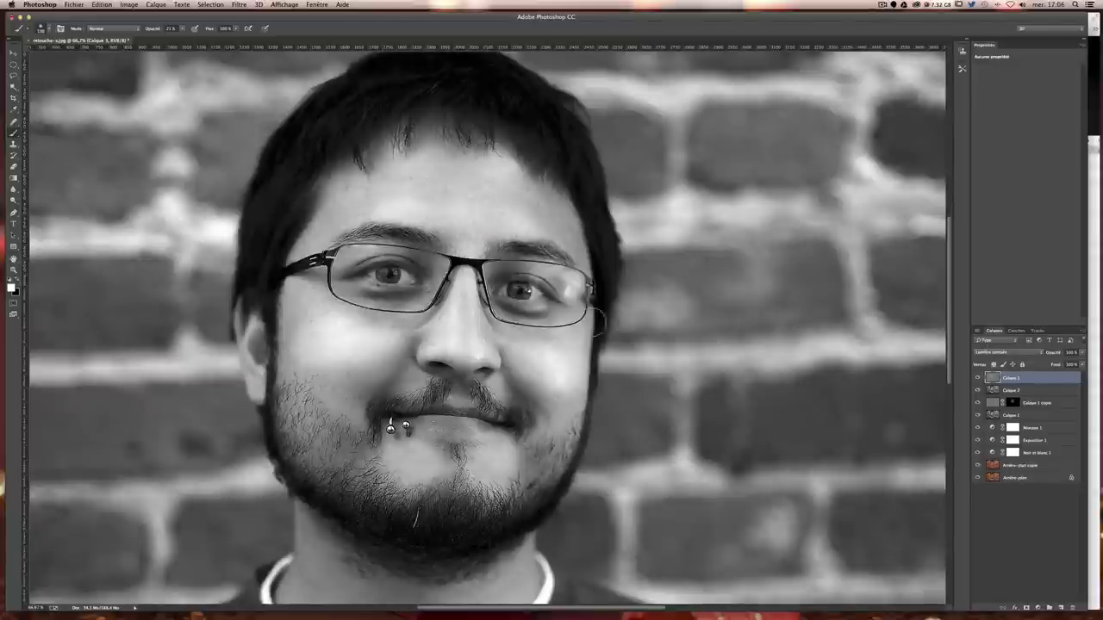
drag(554, 364, 556, 425)
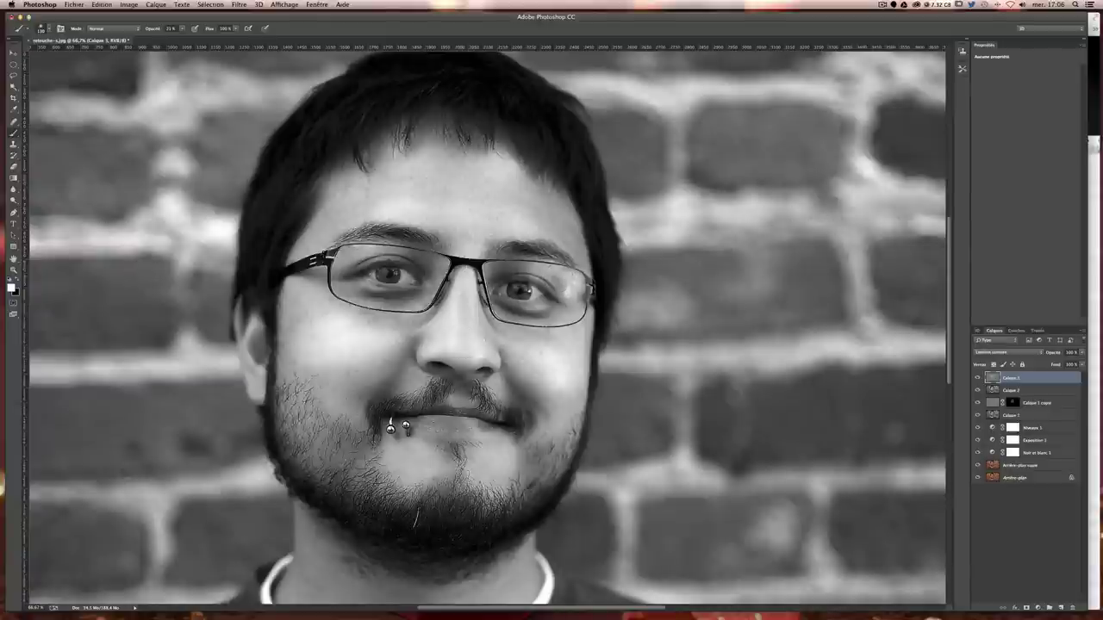
Step: Burn with black along the hairline, right-side hair, cheek and jaw, undoing the temple stroke
key(x)
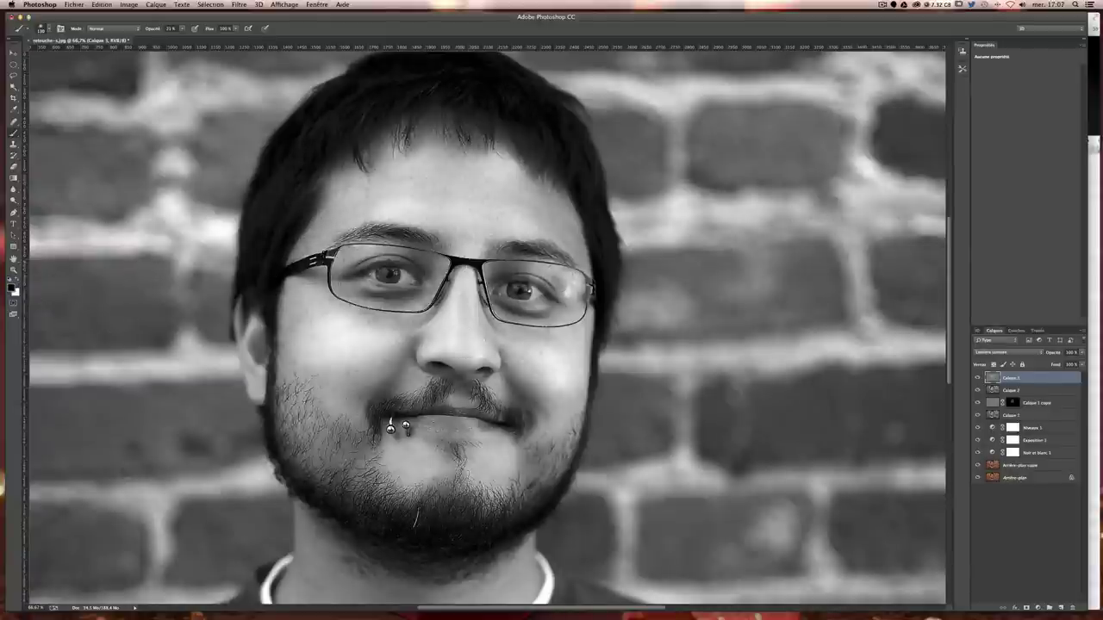
mouse_move(331, 216)
mouse_down()
mouse_move(474, 138)
mouse_move(328, 162)
mouse_up()
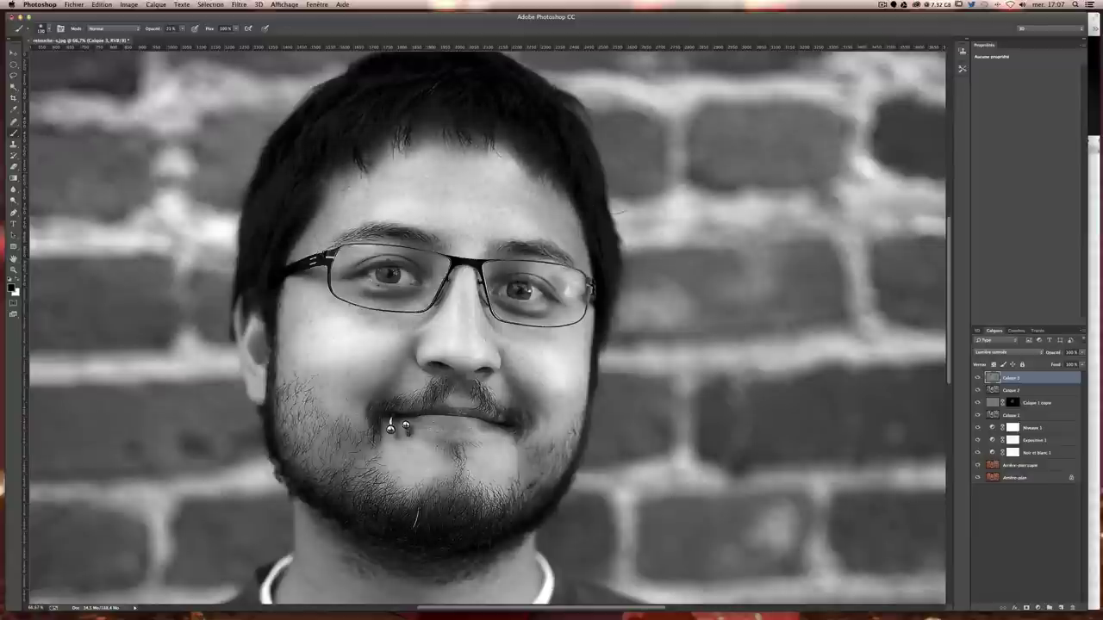
drag(569, 181, 586, 345)
mouse_move(599, 300)
mouse_down()
mouse_move(590, 405)
mouse_move(561, 466)
mouse_move(441, 565)
mouse_move(536, 513)
mouse_move(316, 500)
mouse_move(277, 427)
mouse_move(270, 320)
mouse_up()
drag(272, 252, 287, 248)
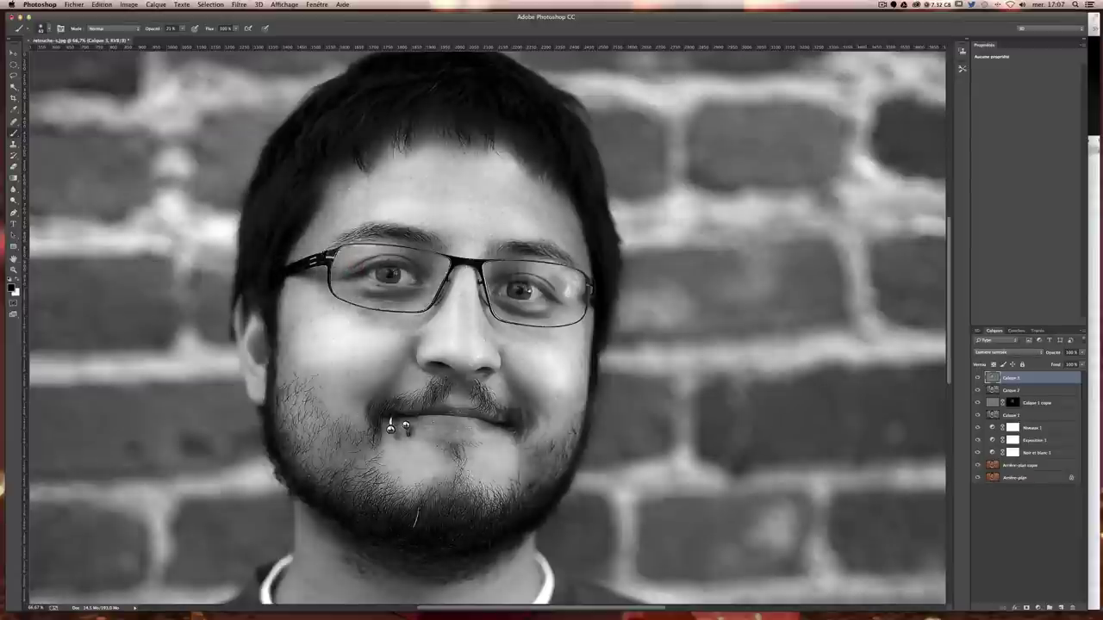
key(ctrl+z)
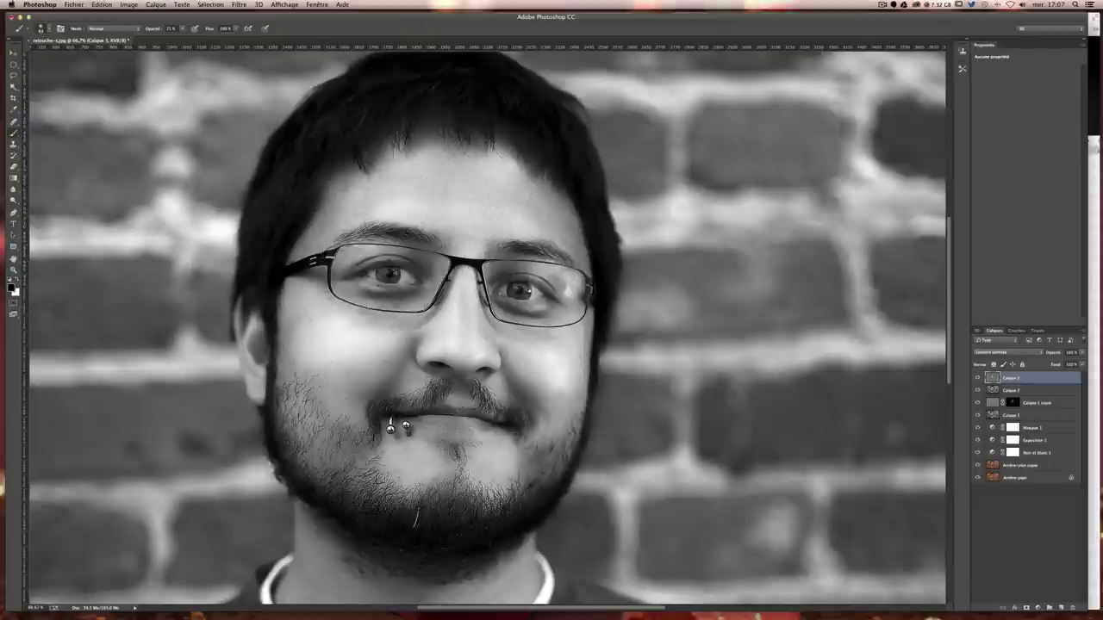
Step: Heal the hair on the nose bridge and the nose spot, and darken the upper glasses frame
key(ctrl+plus)
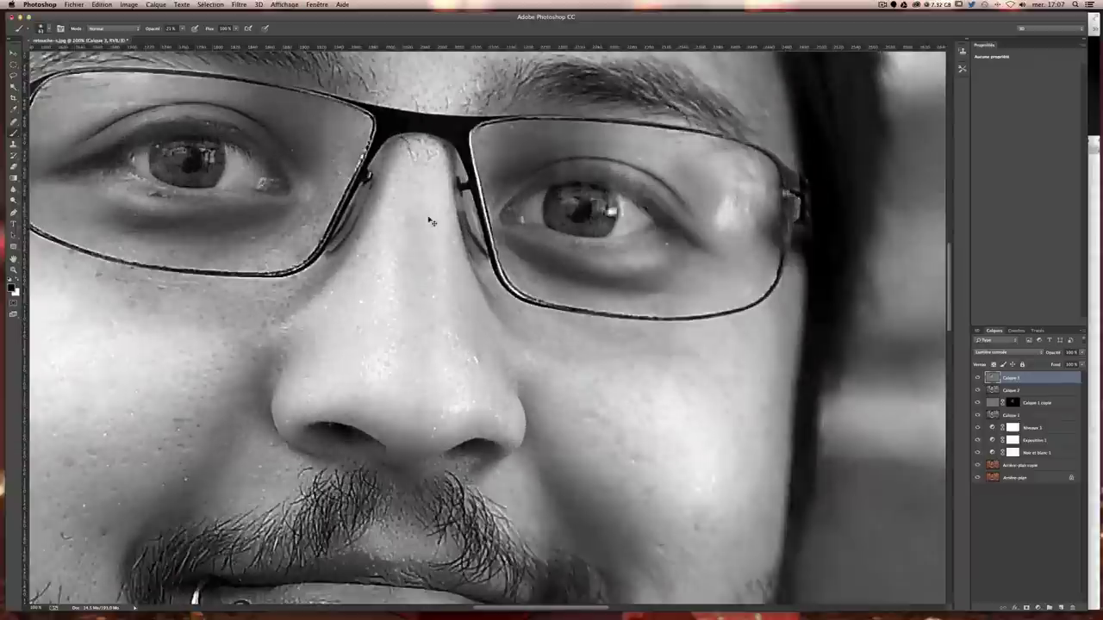
mouse_move(249, 275)
mouse_down()
mouse_move(505, 246)
mouse_move(455, 283)
mouse_up()
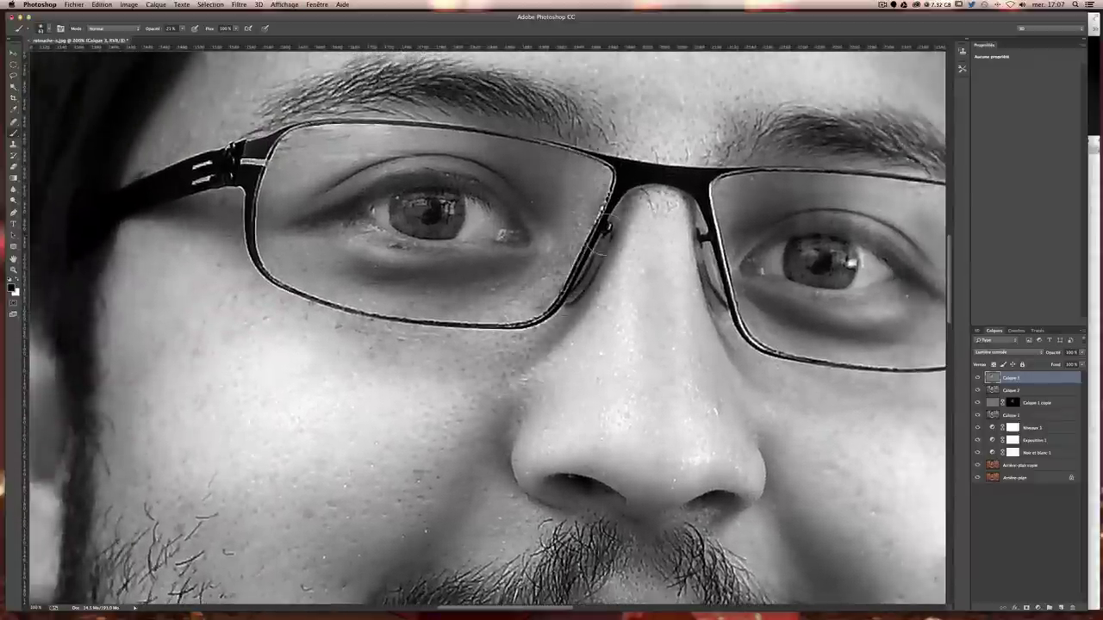
drag(641, 194, 639, 226)
drag(262, 298, 243, 298)
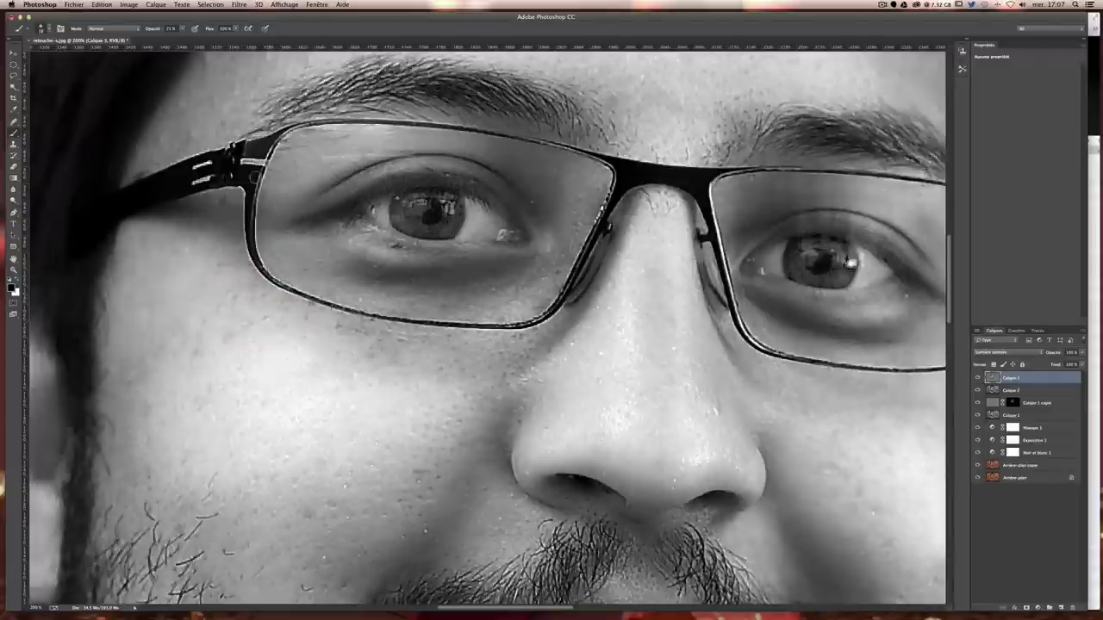
drag(295, 126, 332, 124)
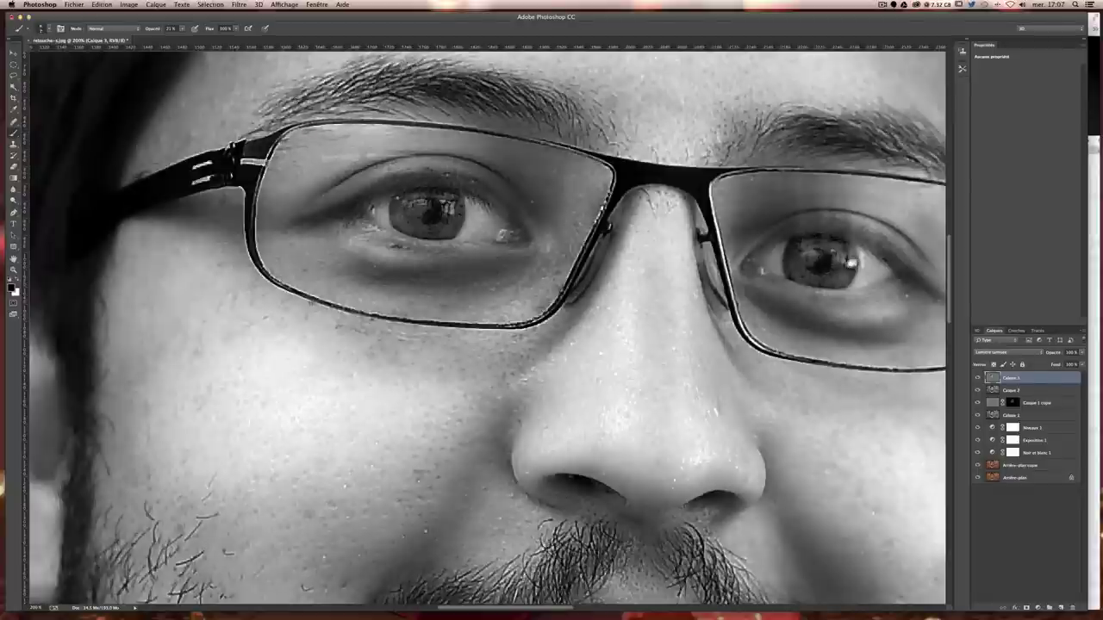
scroll(488, 325, right, 5)
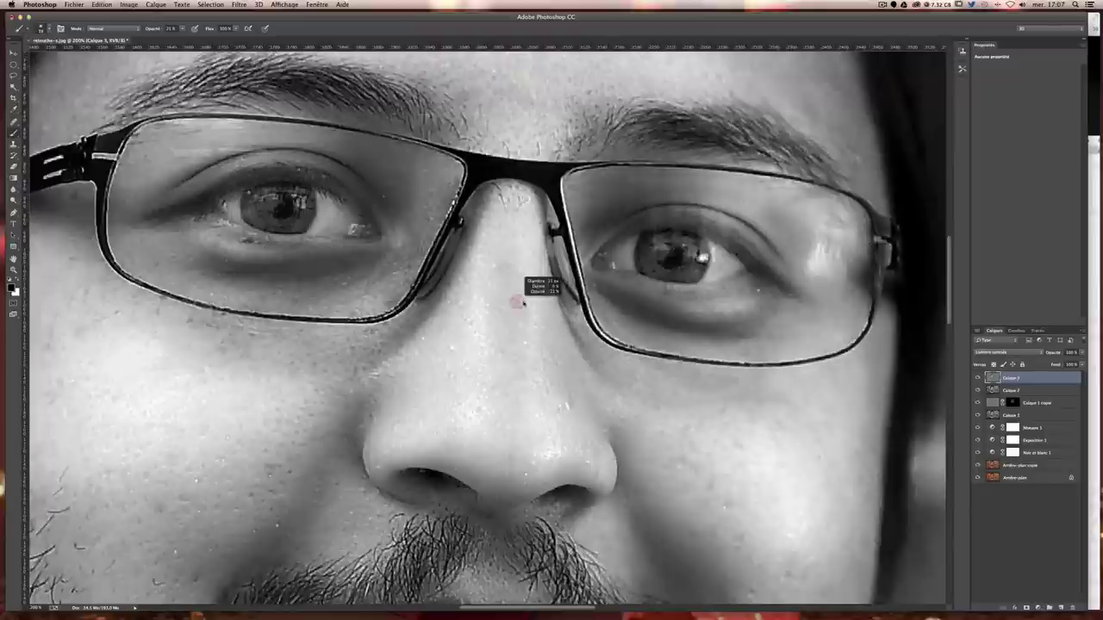
click(512, 298)
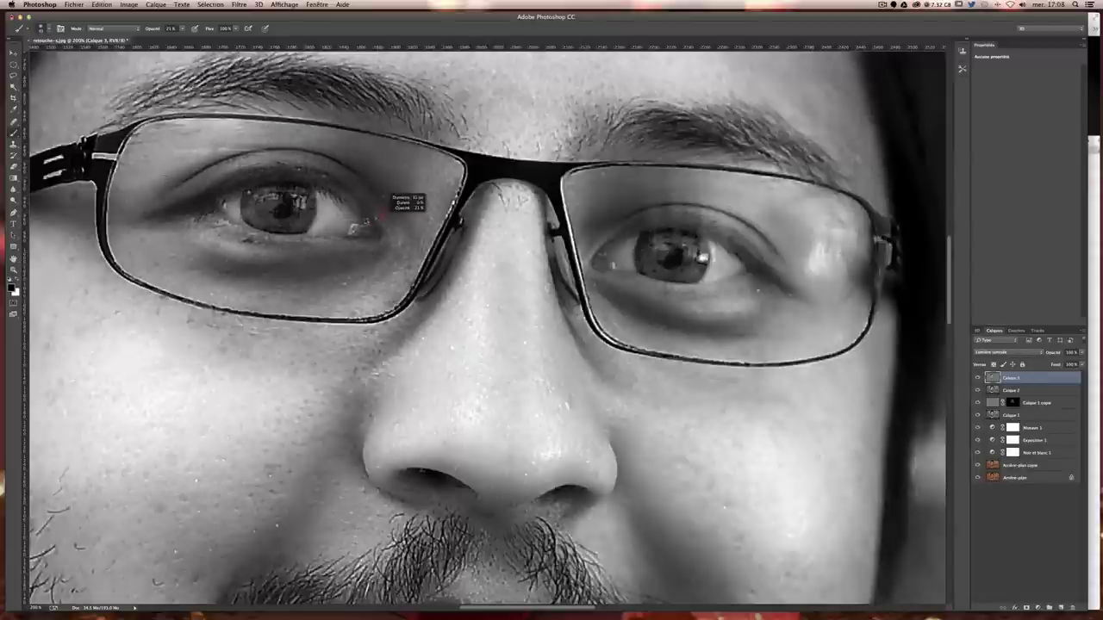
Step: Slightly darken both irises and the right lower lid, then view the whole face
drag(248, 228, 291, 222)
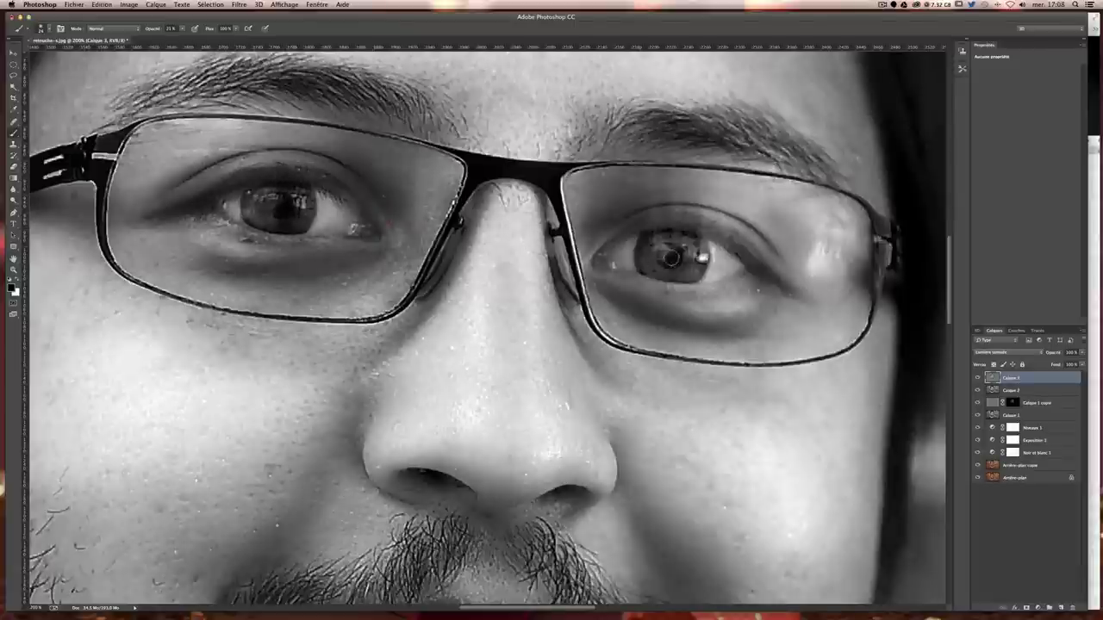
drag(673, 259, 647, 238)
drag(673, 276, 741, 246)
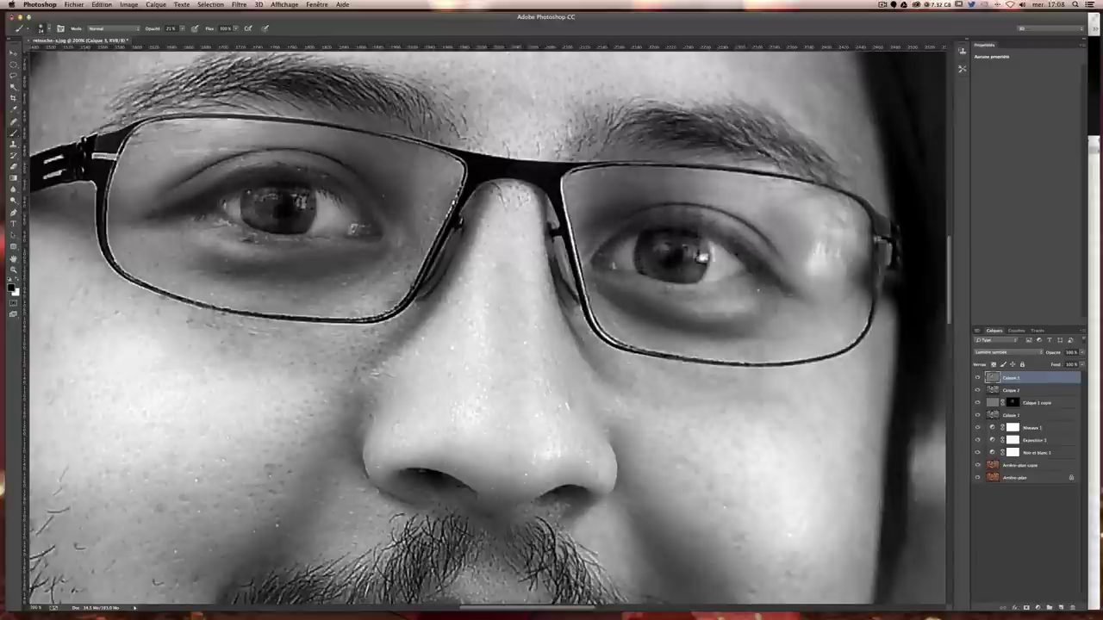
mouse_move(641, 284)
mouse_down()
mouse_move(762, 293)
mouse_move(687, 286)
mouse_up()
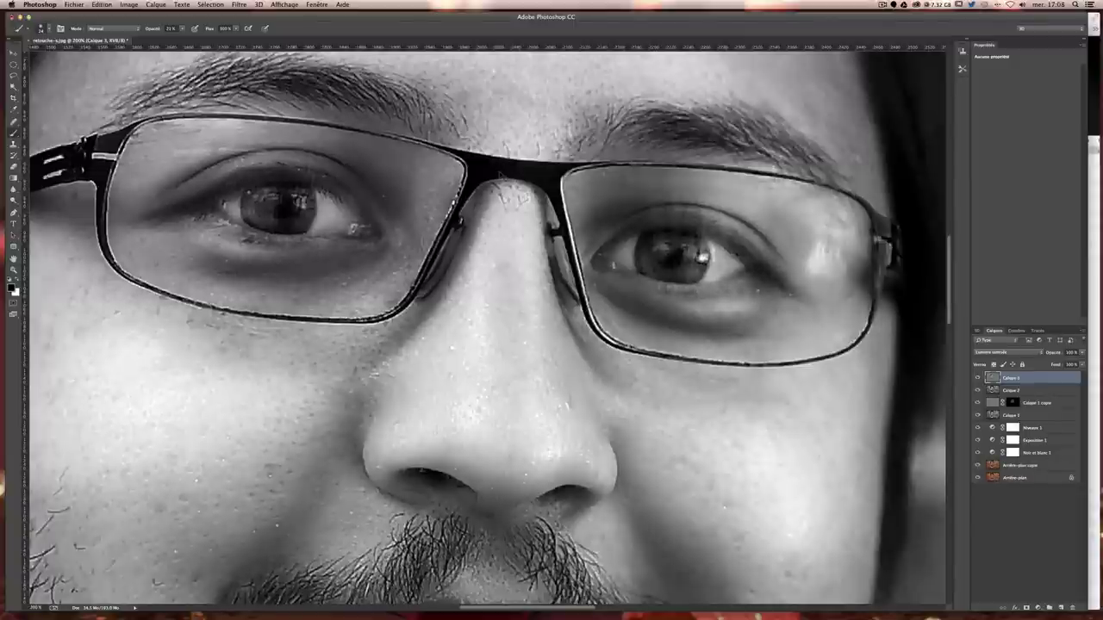
key(super+0)
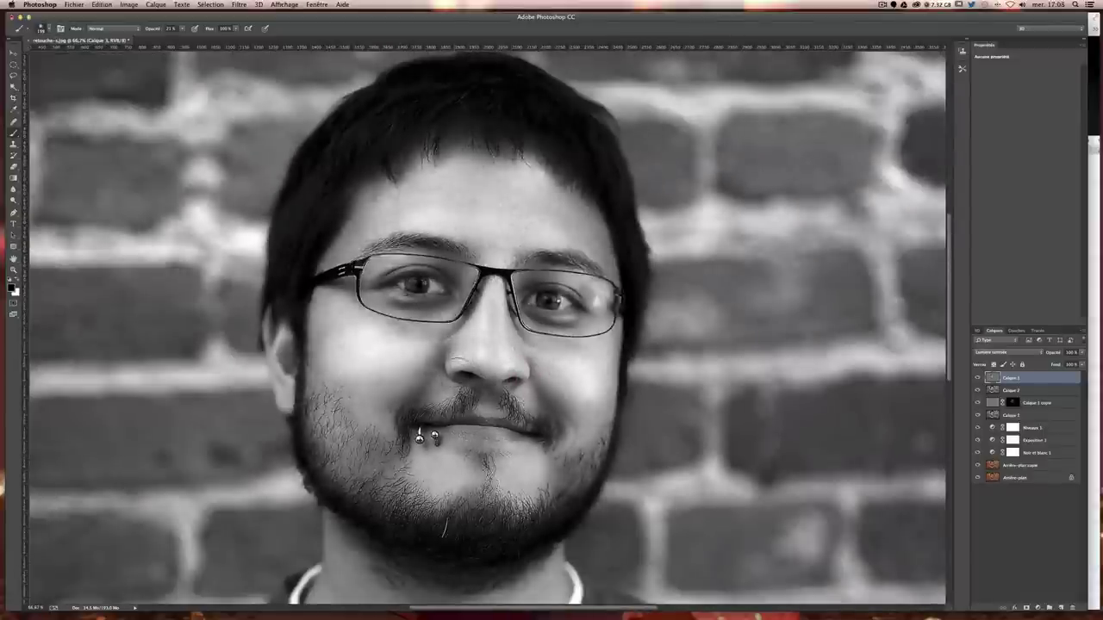
drag(499, 362, 522, 360)
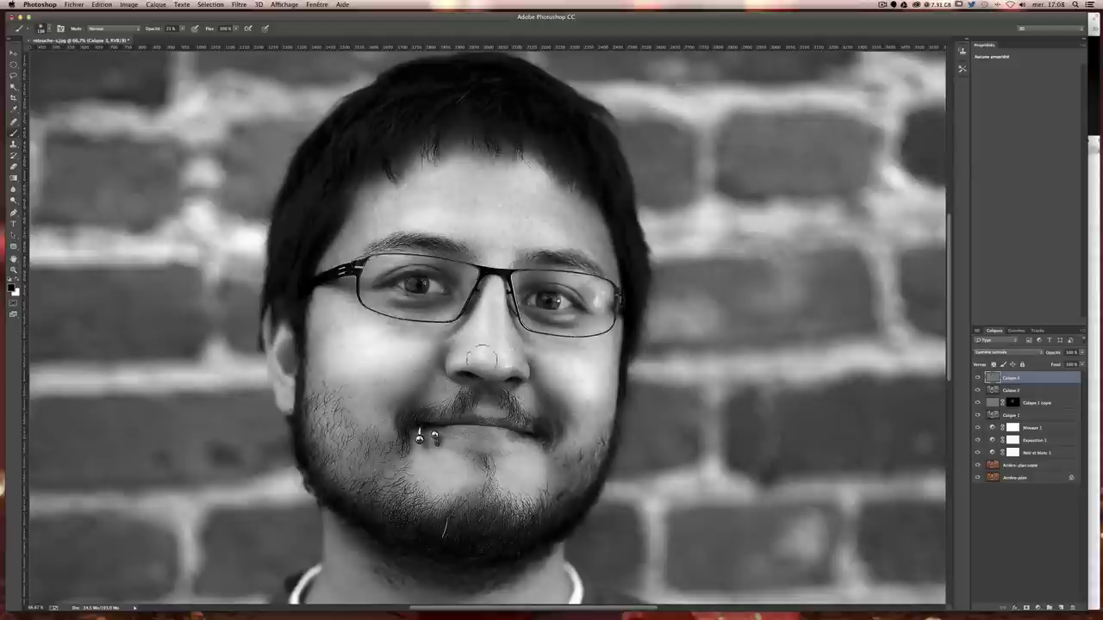
drag(483, 358, 496, 356)
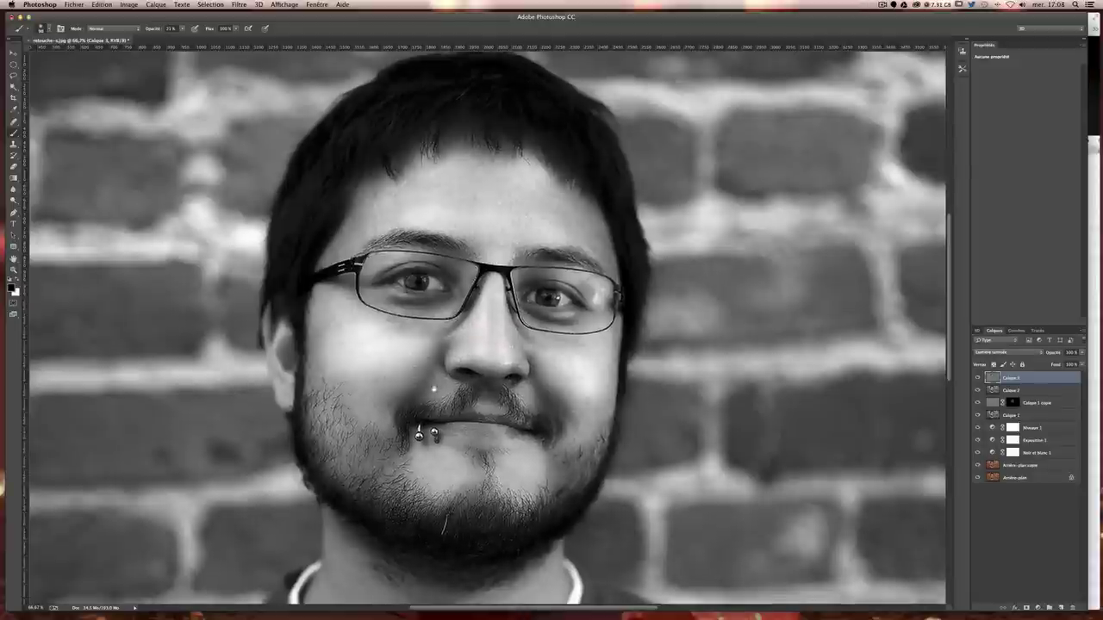
scroll(432, 380, down, 2)
drag(480, 422, 474, 419)
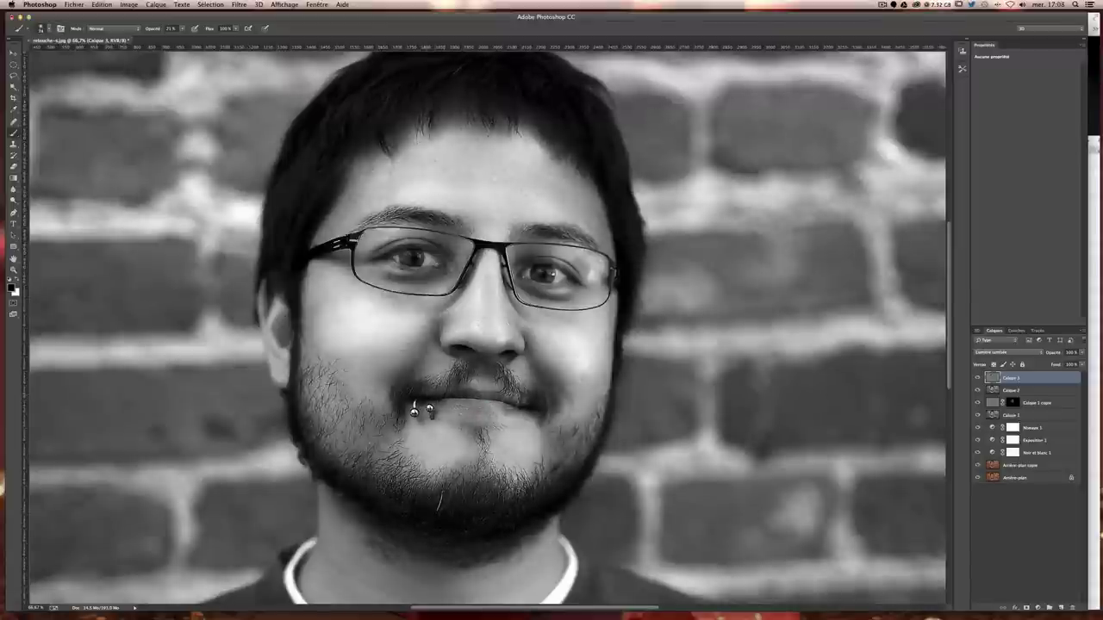
drag(529, 435, 528, 437)
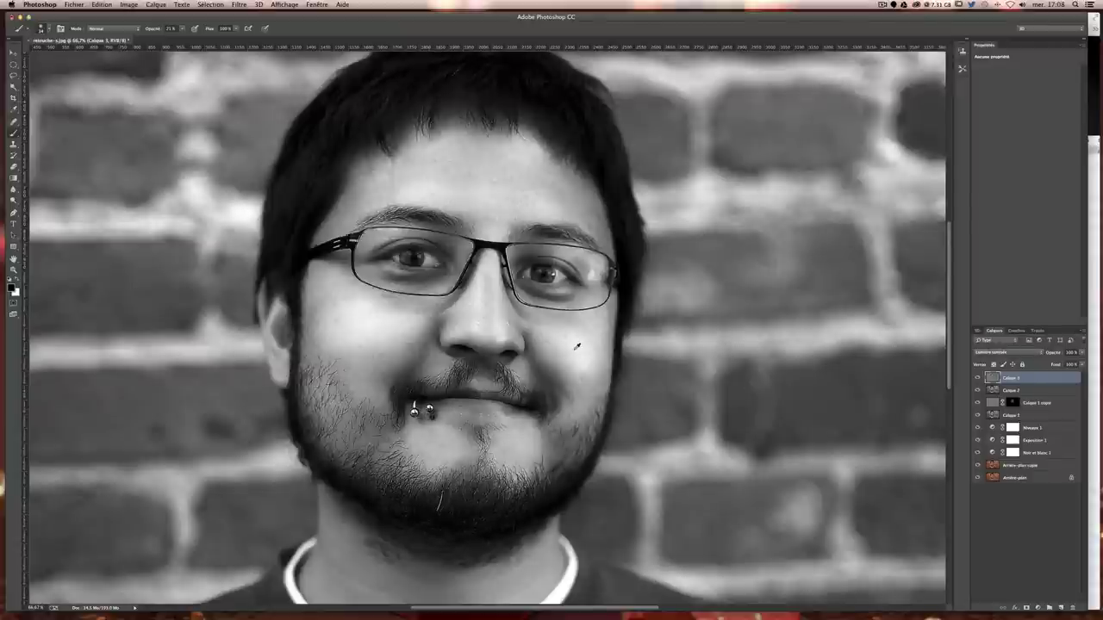
key(super+minus)
key(super+minus)
key(super+plus)
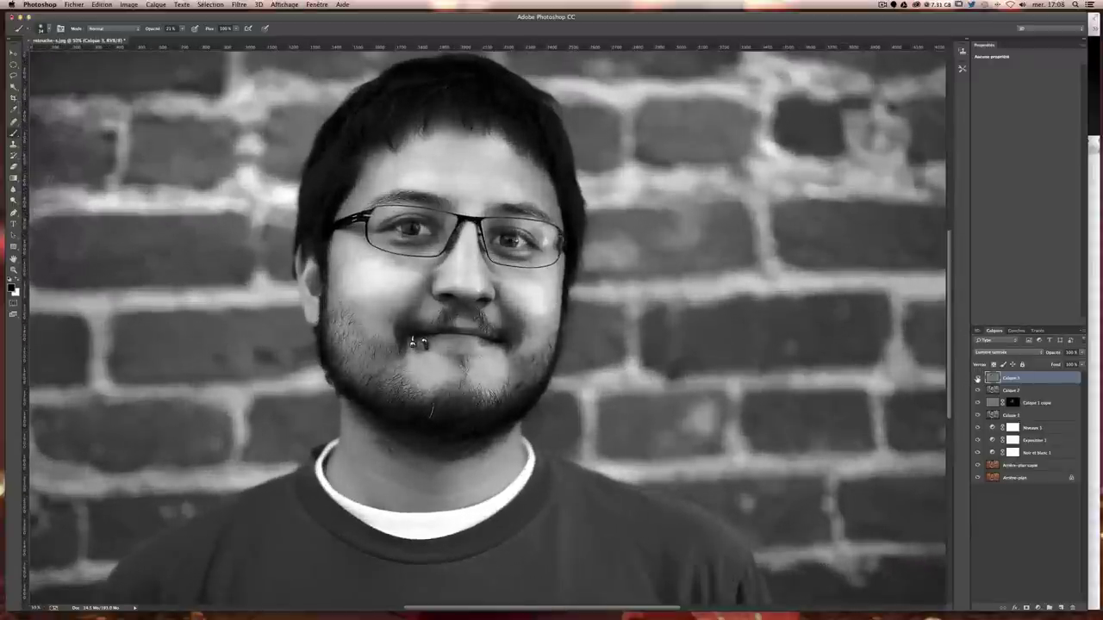
click(978, 379)
click(978, 379)
click(977, 378)
click(977, 379)
click(977, 378)
click(978, 378)
click(977, 379)
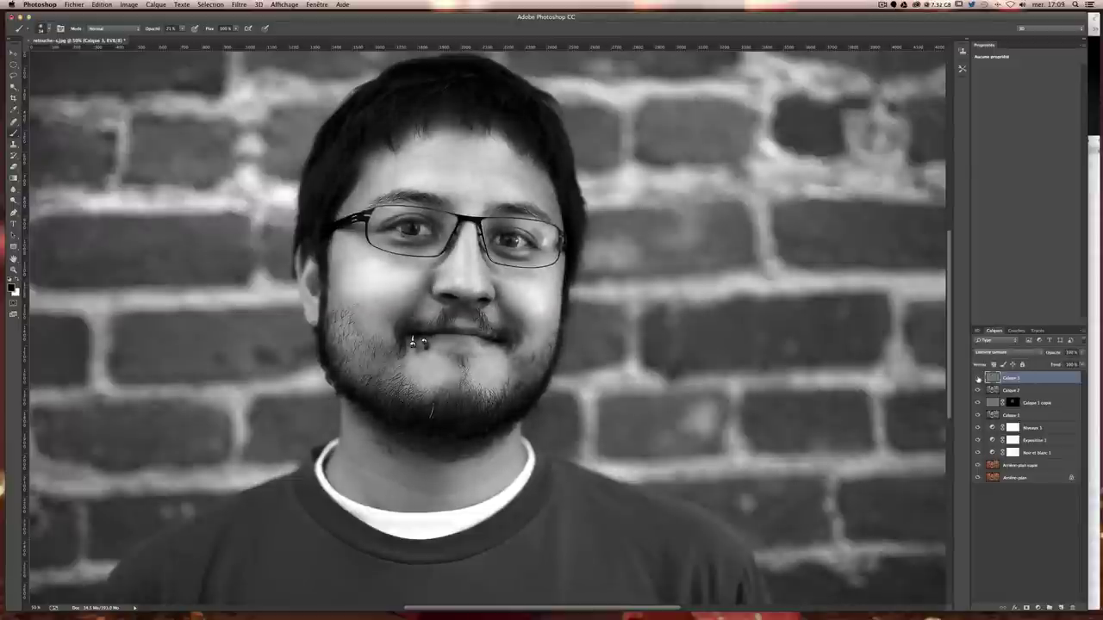
click(978, 379)
click(977, 379)
click(977, 378)
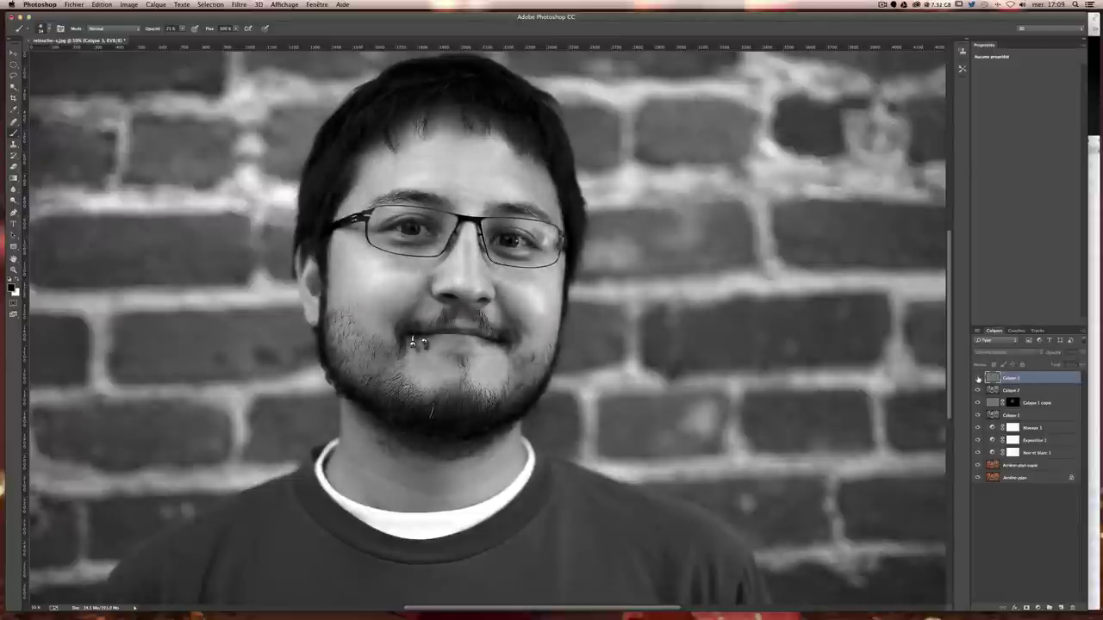
click(977, 378)
click(977, 379)
click(977, 378)
click(978, 378)
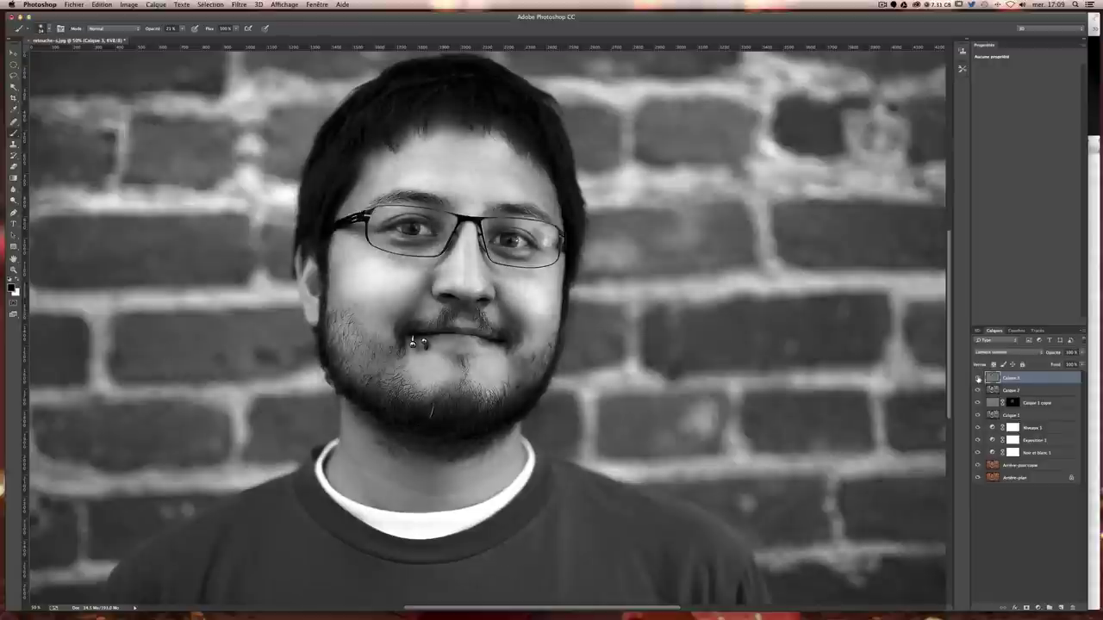
key(super+minus)
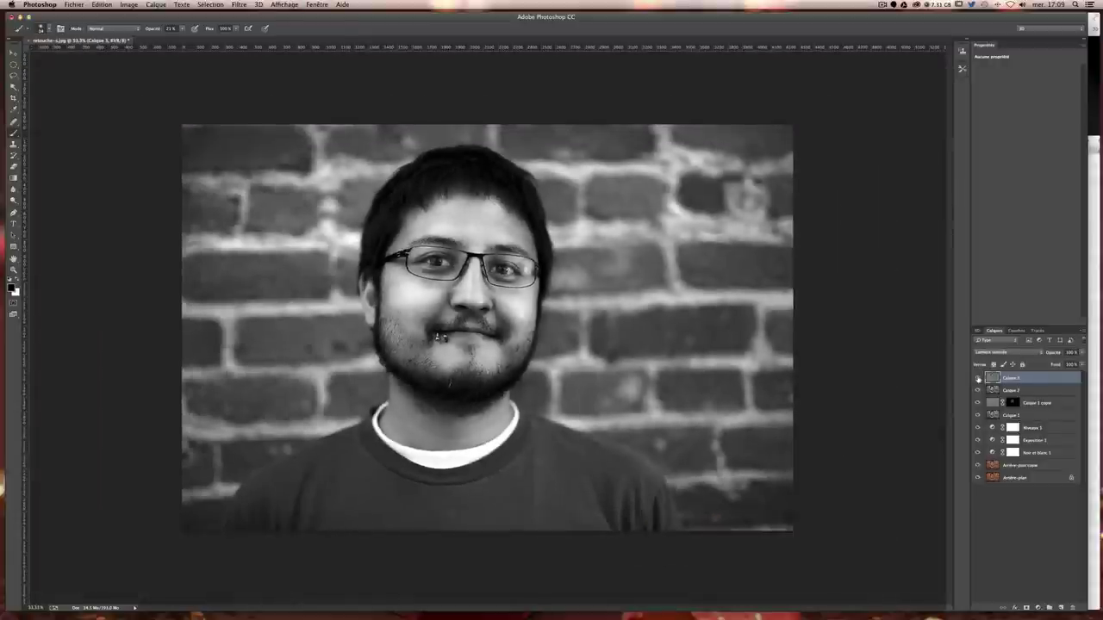
key(super+plus)
key(super+plus)
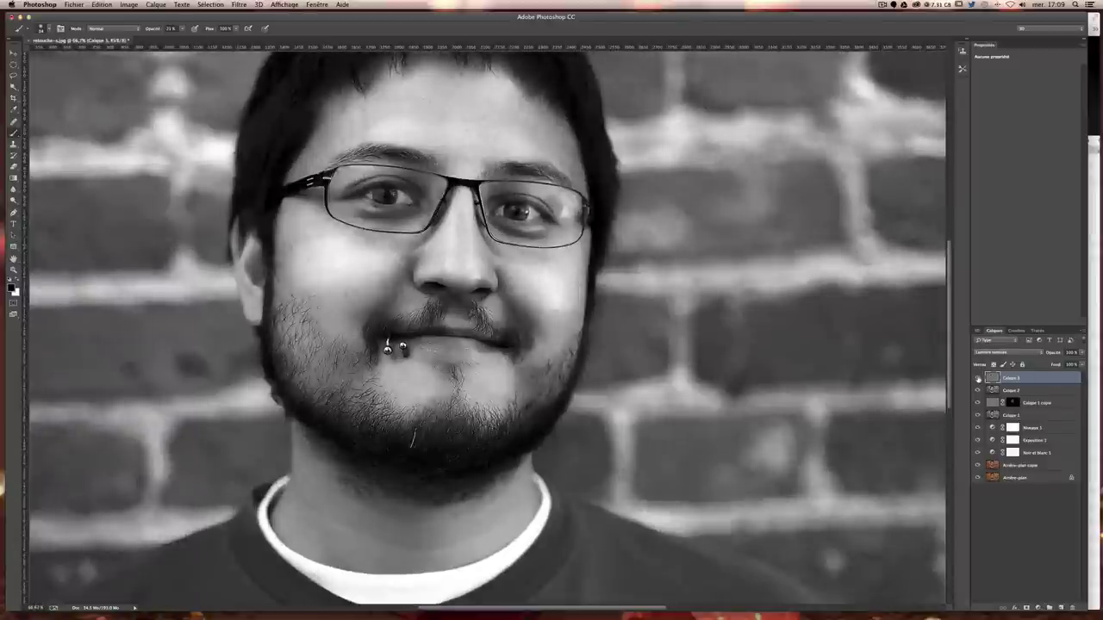
key(super+plus)
scroll(674, 303, up, 2)
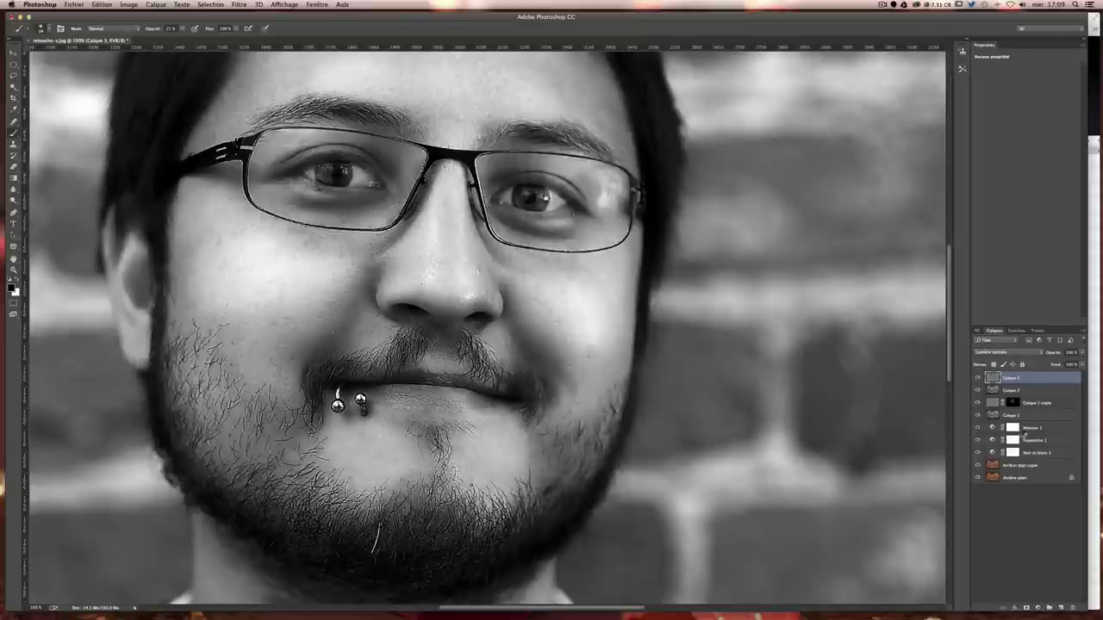
Step: Stamp visible layers into Calque 4, duplicate it in Densité linéaire (ajout) with a black mask
key(super+alt+shift+e)
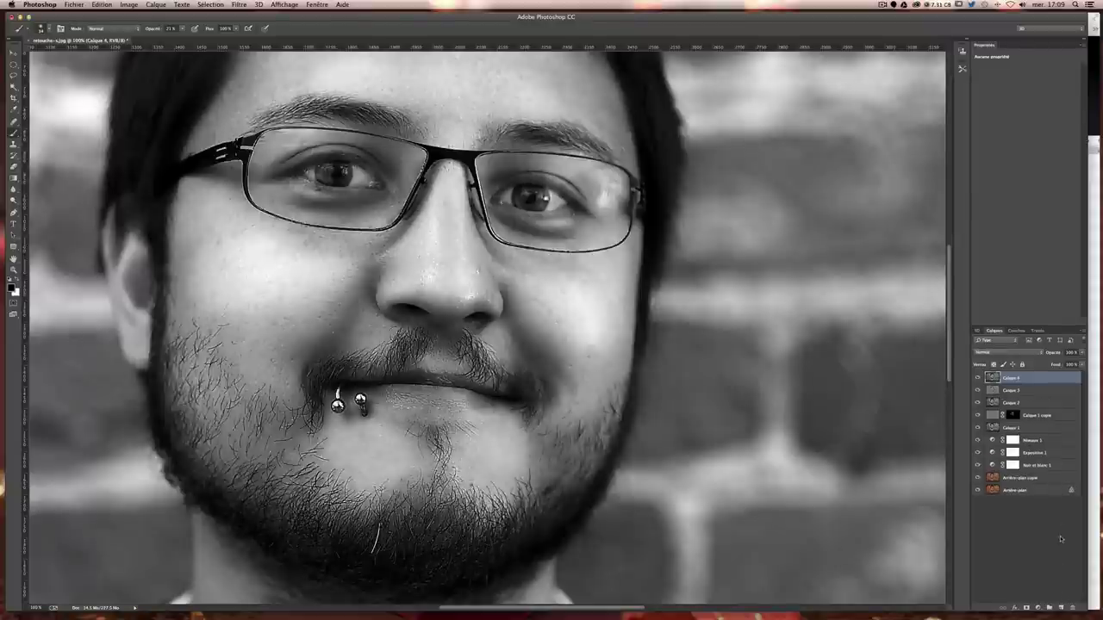
key(super+j)
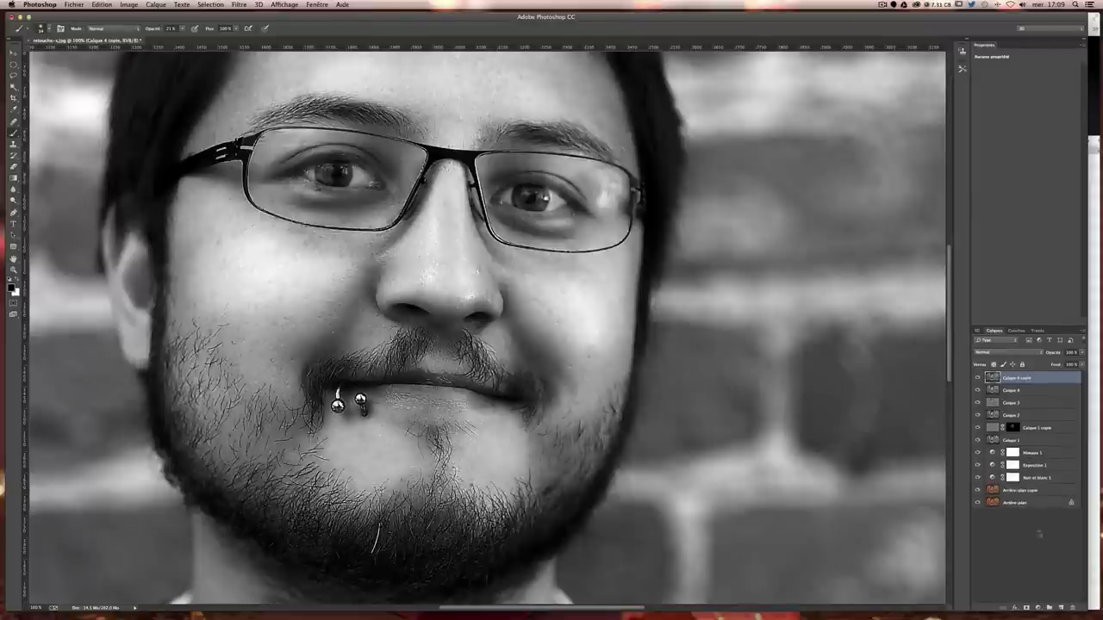
click(1000, 353)
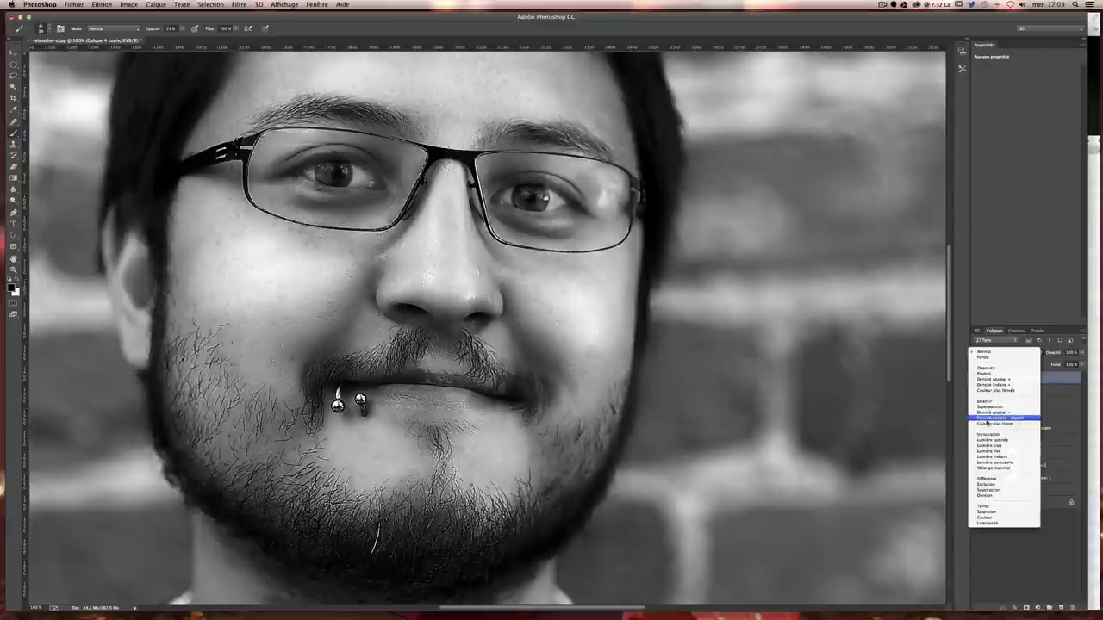
click(998, 419)
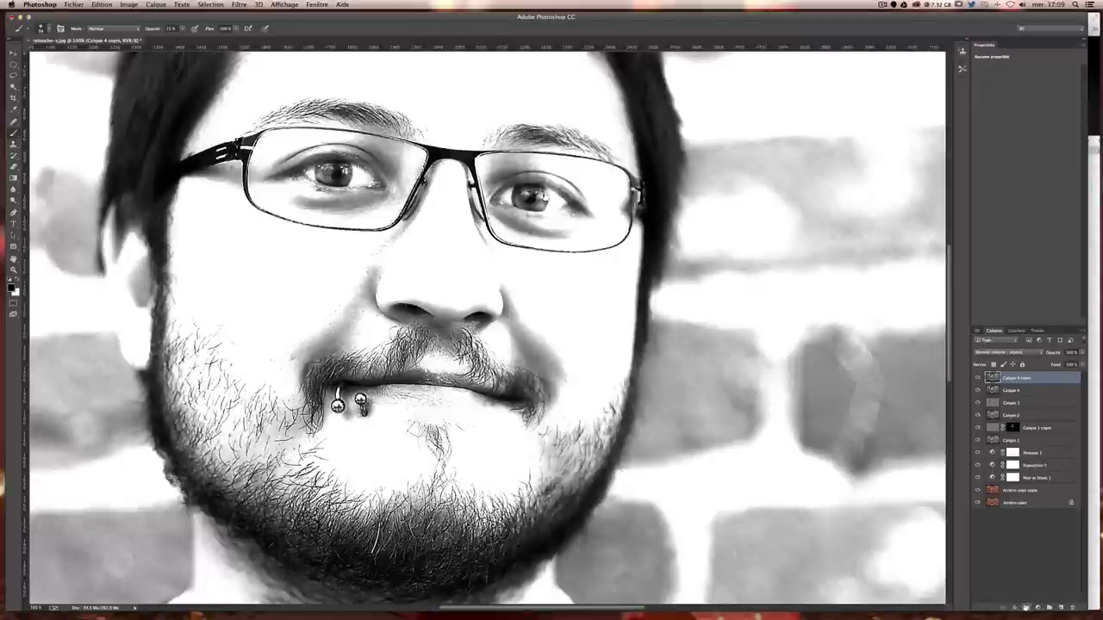
alt+click(1026, 607)
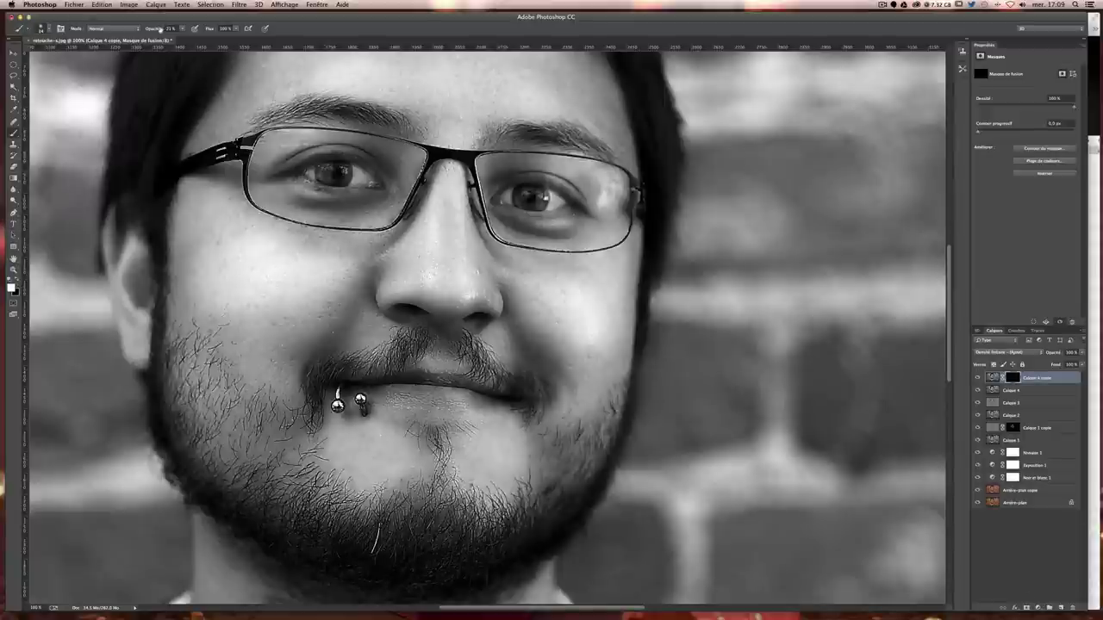
Step: With a 19 px brush, brighten the left eye's white and iris
scroll(409, 198, up, 2)
scroll(401, 187, up, 5)
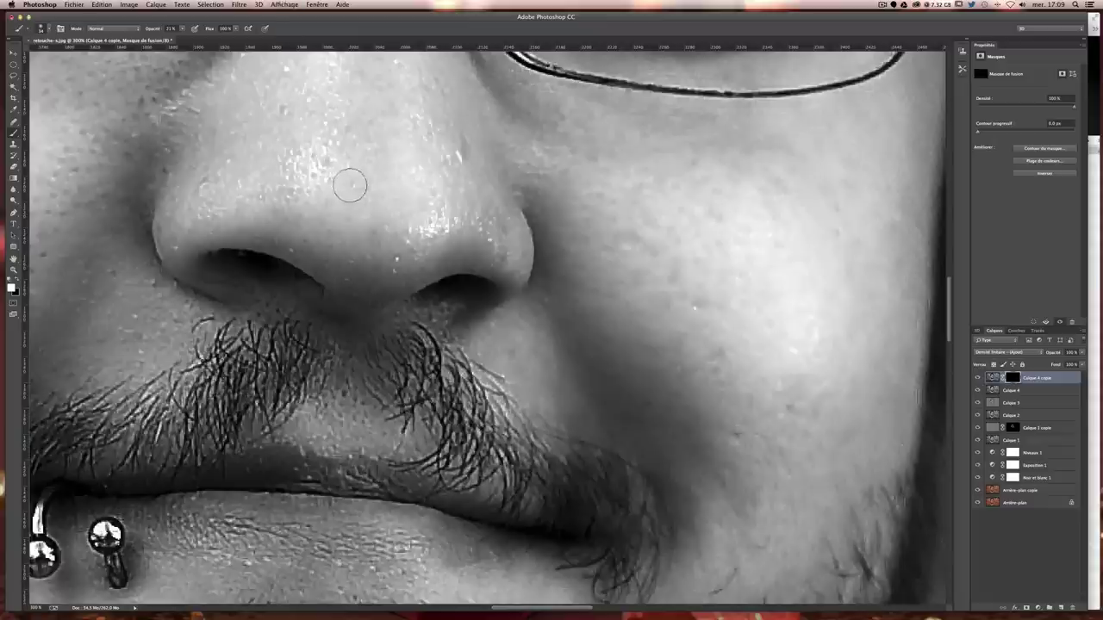
scroll(348, 182, up, 5)
scroll(347, 181, up, 5)
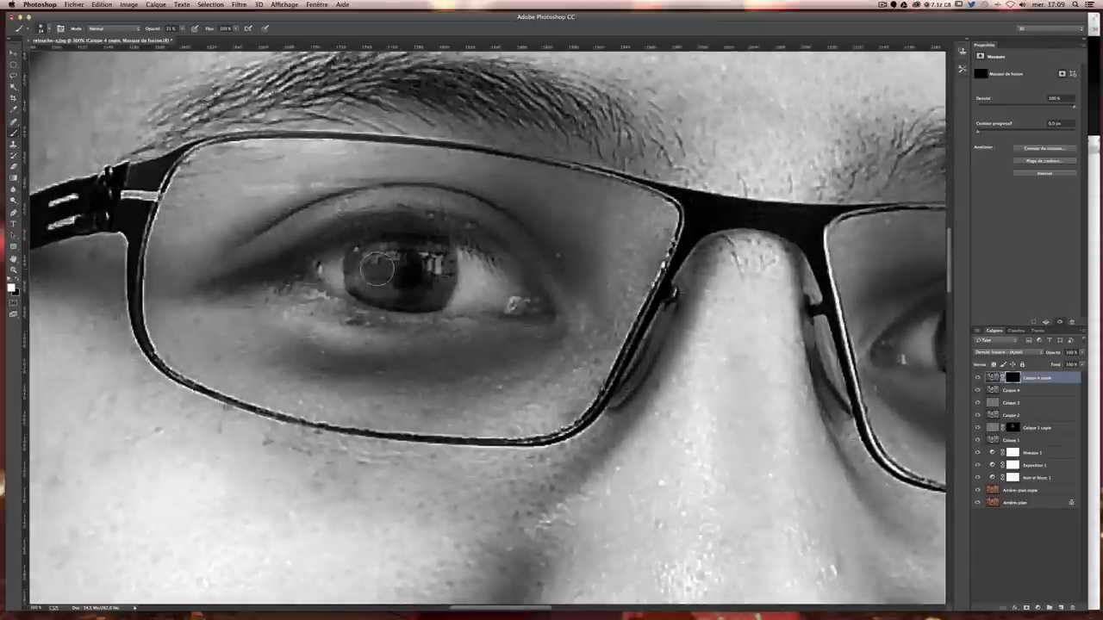
drag(381, 270, 375, 271)
mouse_move(474, 278)
mouse_down()
mouse_move(475, 302)
mouse_move(512, 298)
mouse_up()
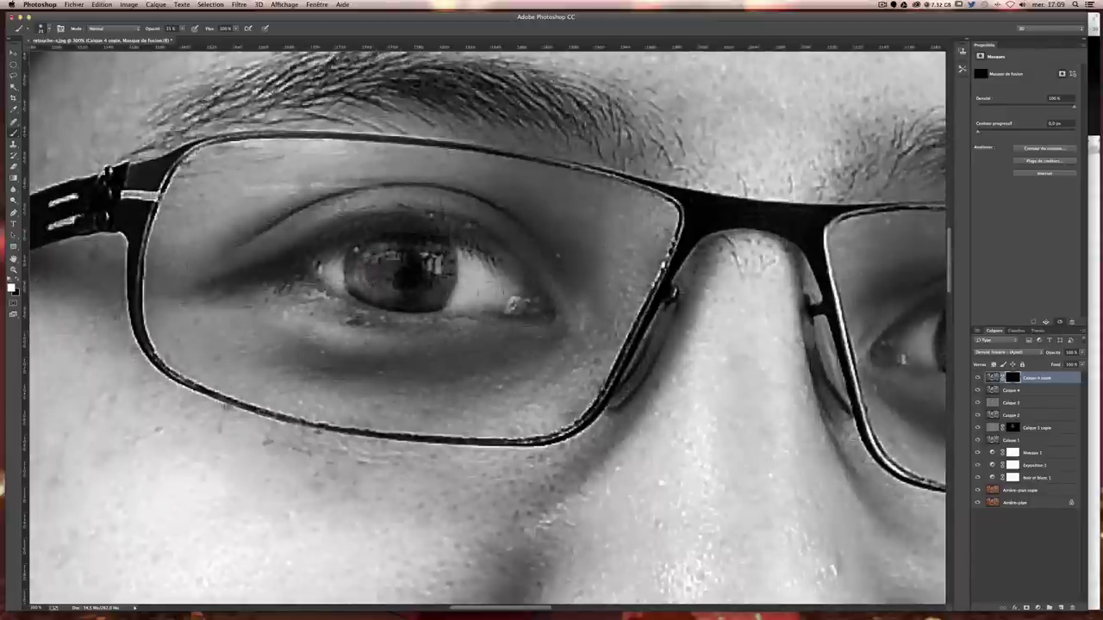
mouse_move(348, 271)
mouse_down()
mouse_move(362, 274)
mouse_move(386, 250)
mouse_move(431, 280)
mouse_move(375, 274)
mouse_up()
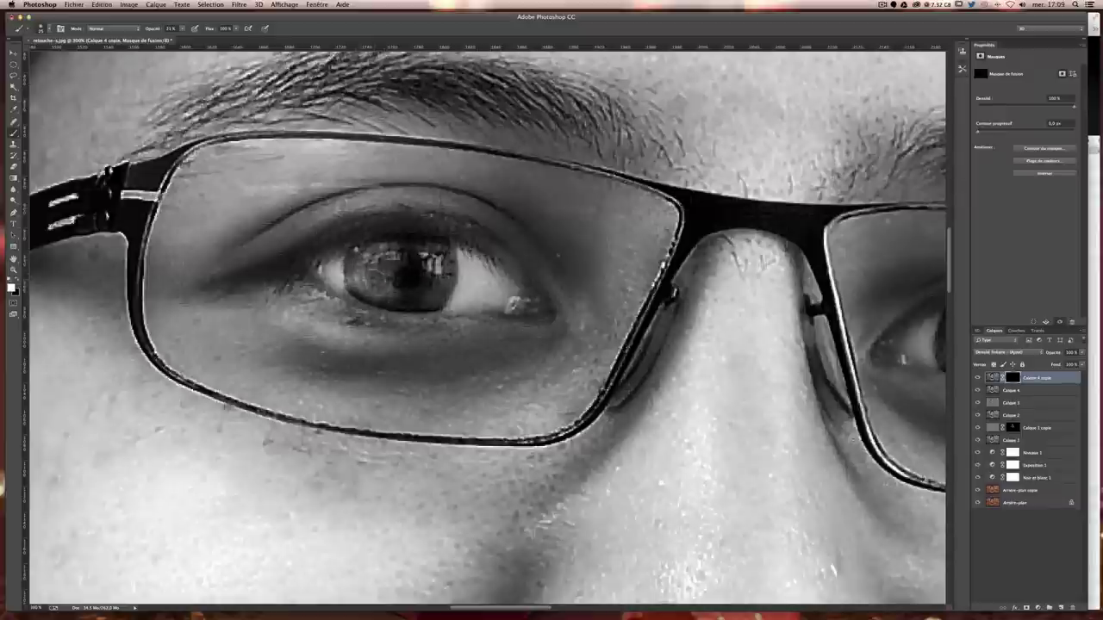
drag(517, 293, 457, 302)
drag(465, 263, 485, 284)
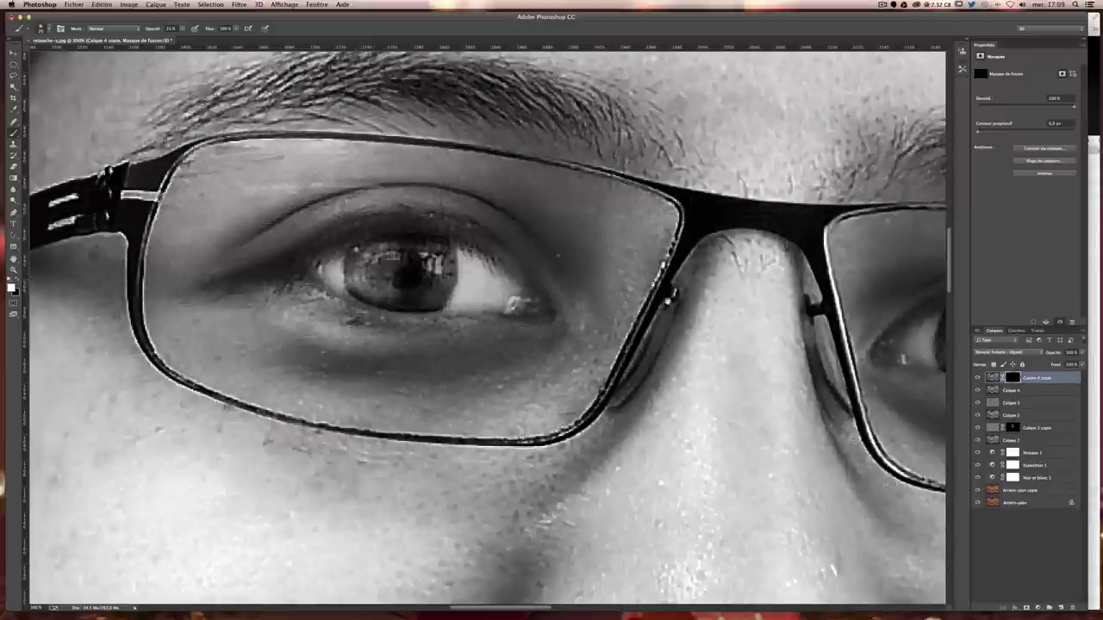
Step: Brighten the right iris and eye white, then touch up highlights in both irises
scroll(487, 327, right, 5)
scroll(488, 328, right, 5)
mouse_move(644, 344)
mouse_down()
mouse_move(636, 329)
mouse_move(657, 317)
mouse_move(712, 320)
mouse_up()
mouse_move(729, 366)
mouse_down()
mouse_move(791, 334)
mouse_move(816, 346)
mouse_up()
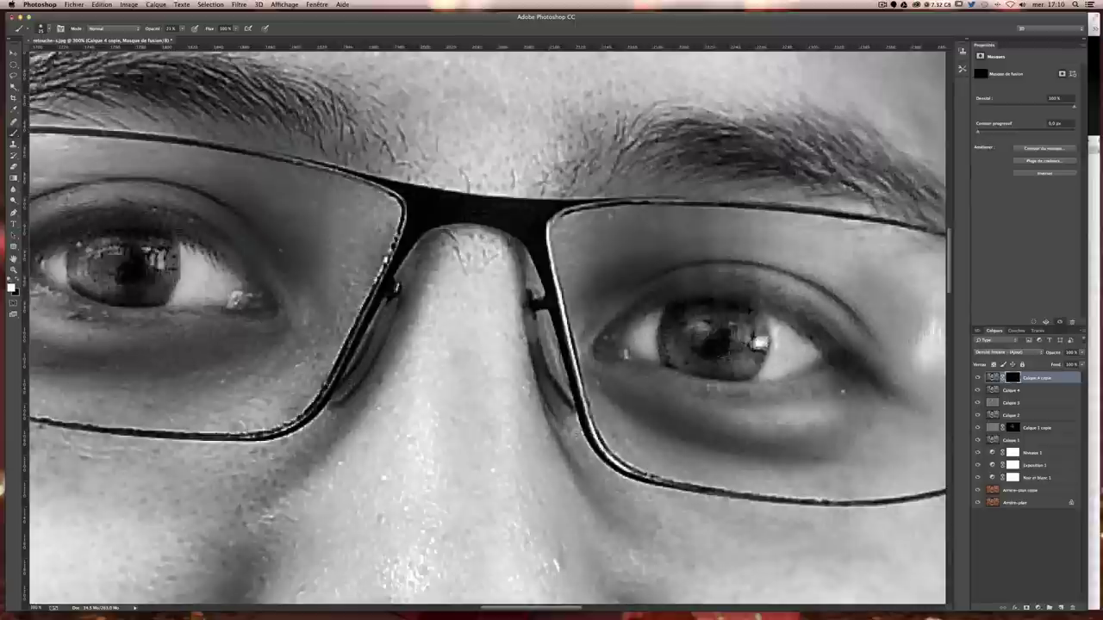
drag(737, 366, 781, 343)
scroll(780, 343, left, 5)
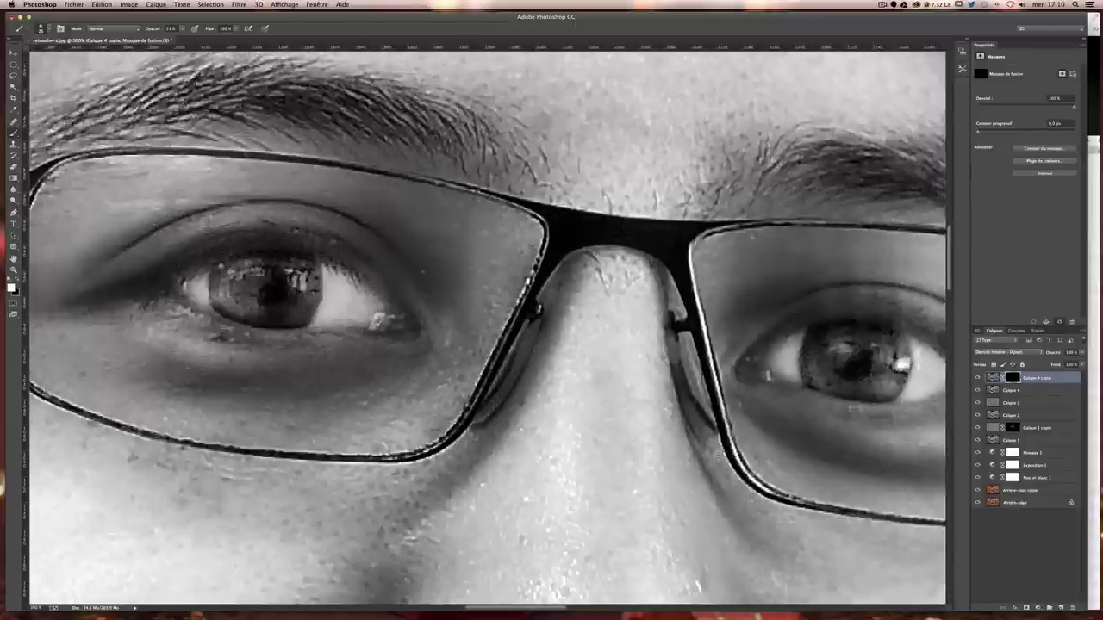
drag(295, 281, 255, 268)
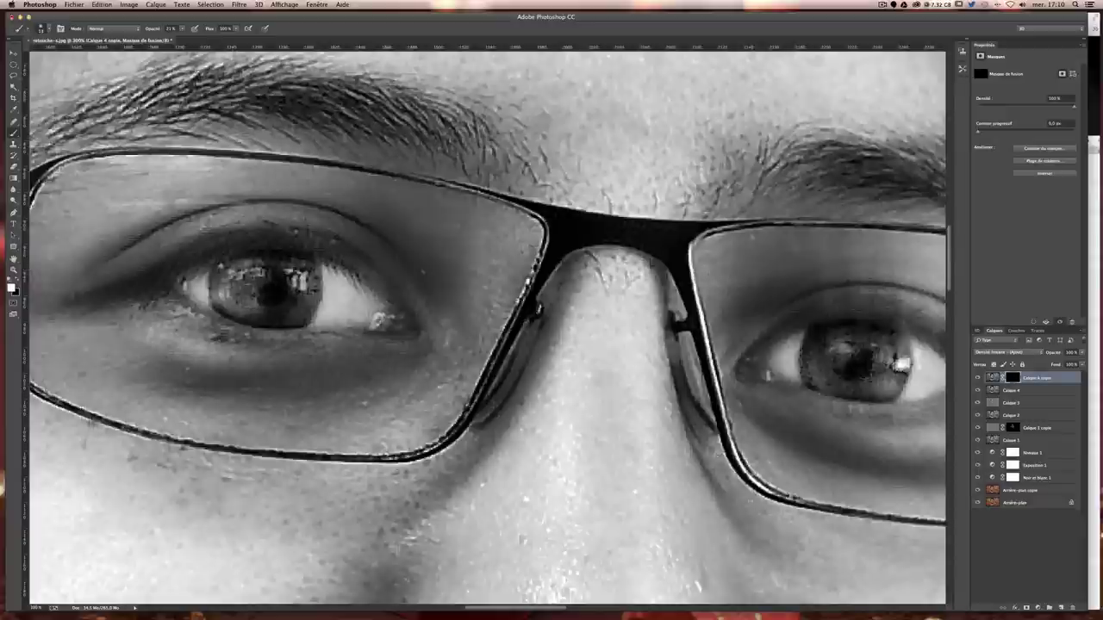
scroll(804, 348, right, 3)
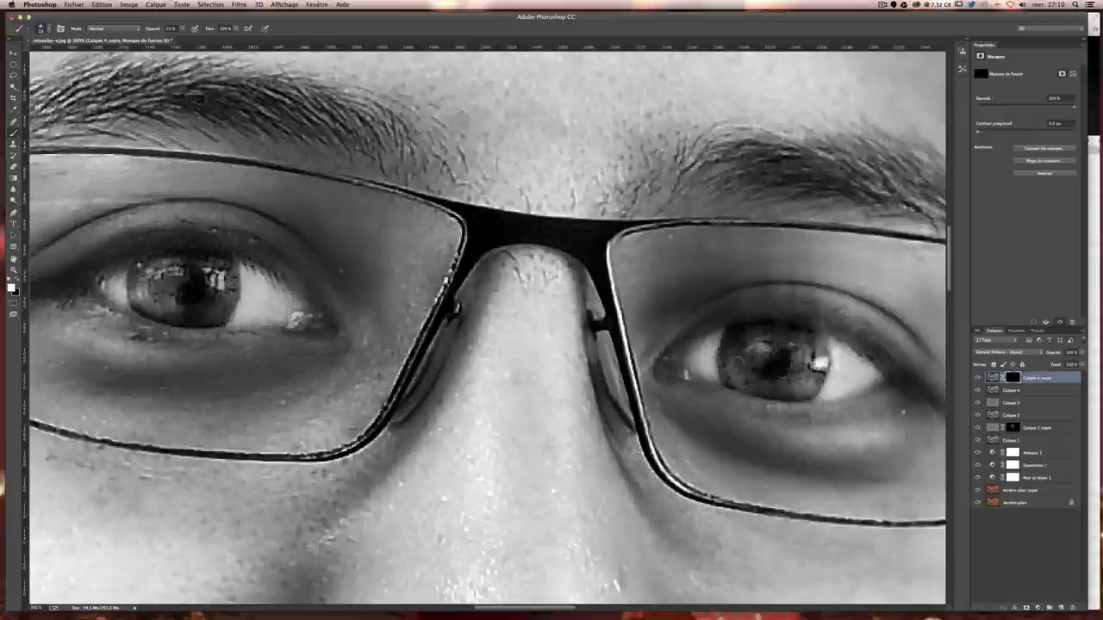
drag(747, 341, 788, 380)
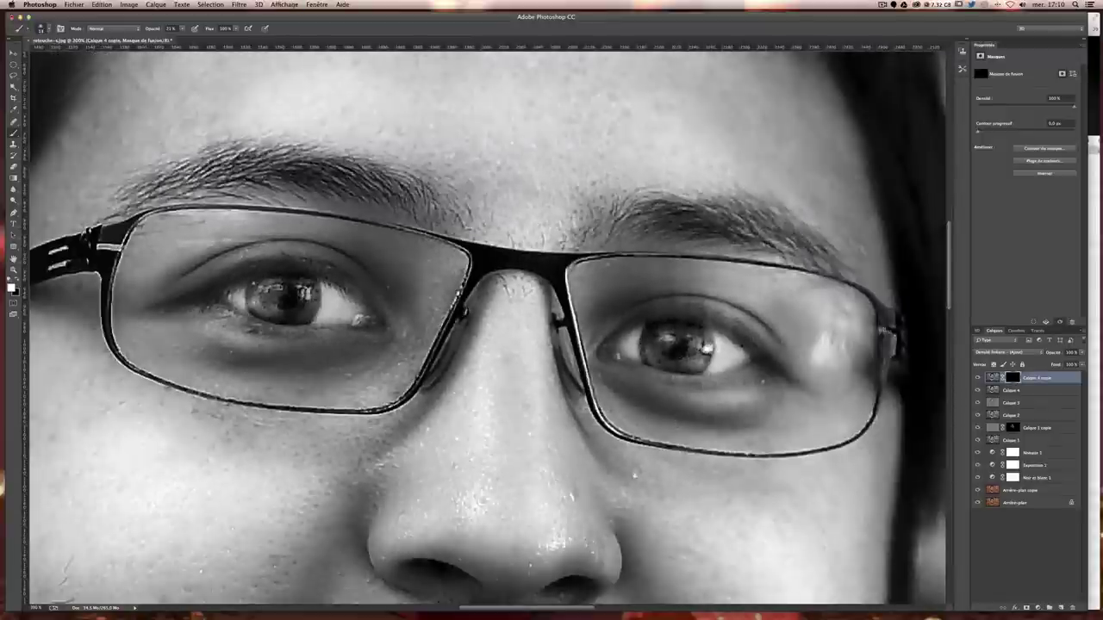
mouse_move(675, 425)
mouse_down()
mouse_move(595, 280)
mouse_move(389, 315)
mouse_up()
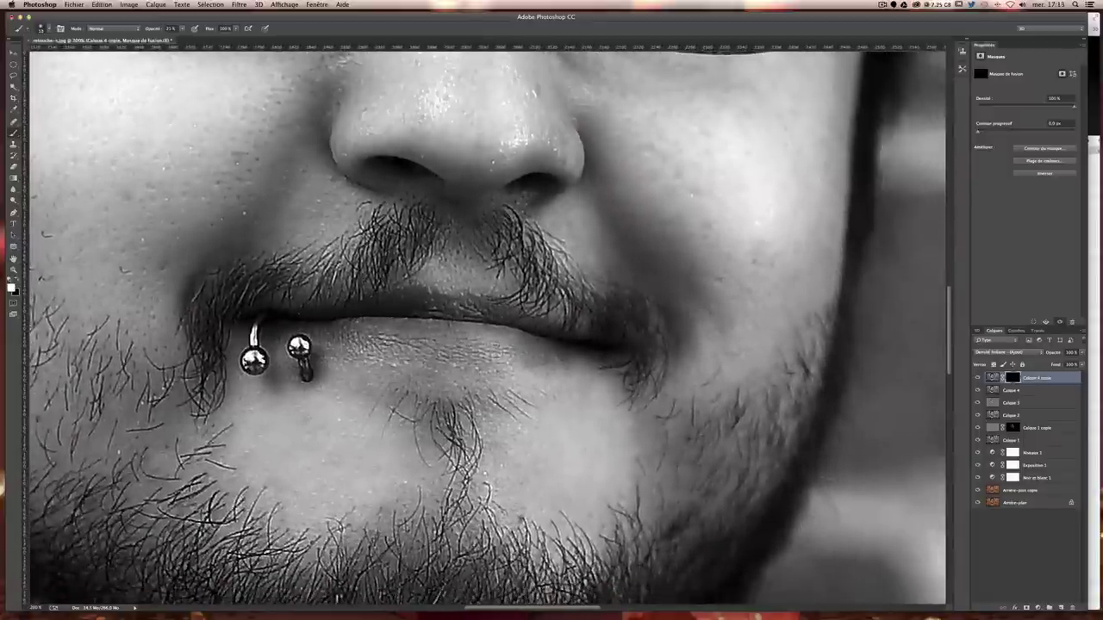
Step: Fit the whole portrait on screen and toggle Calque 4 copie's eye brightening on and off to compare
key(ctrl+0)
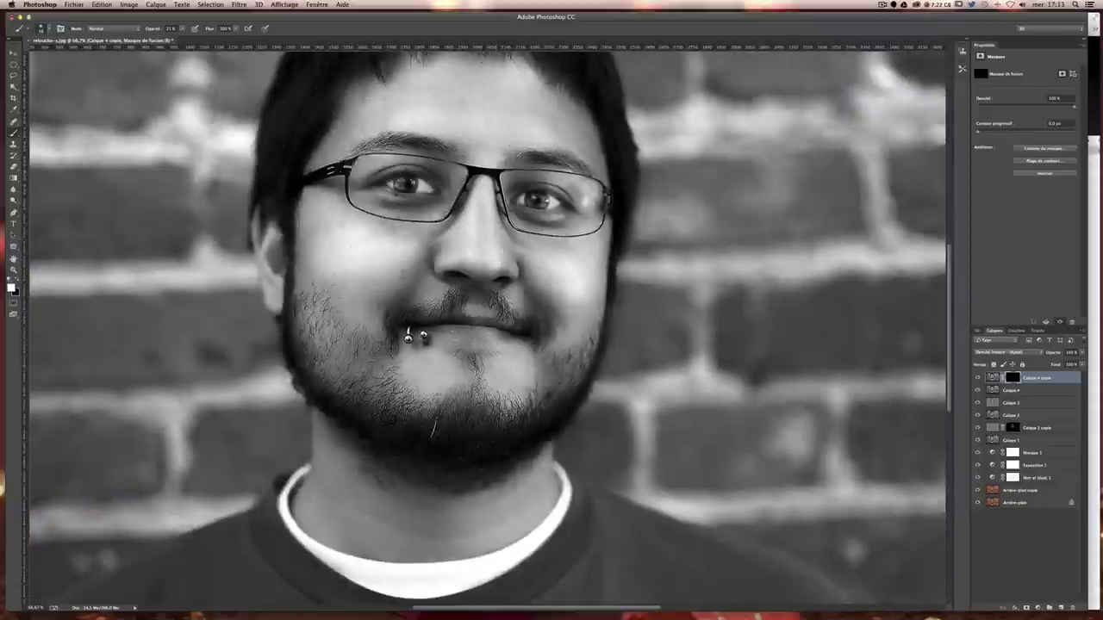
scroll(487, 327, up, 2)
click(977, 379)
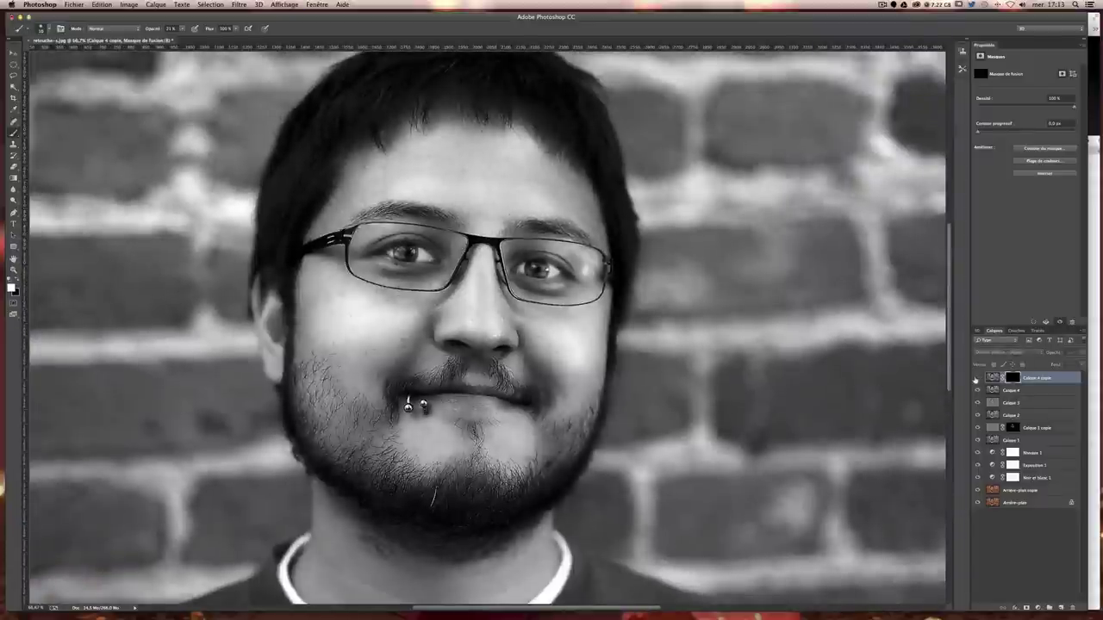
click(977, 378)
click(977, 378)
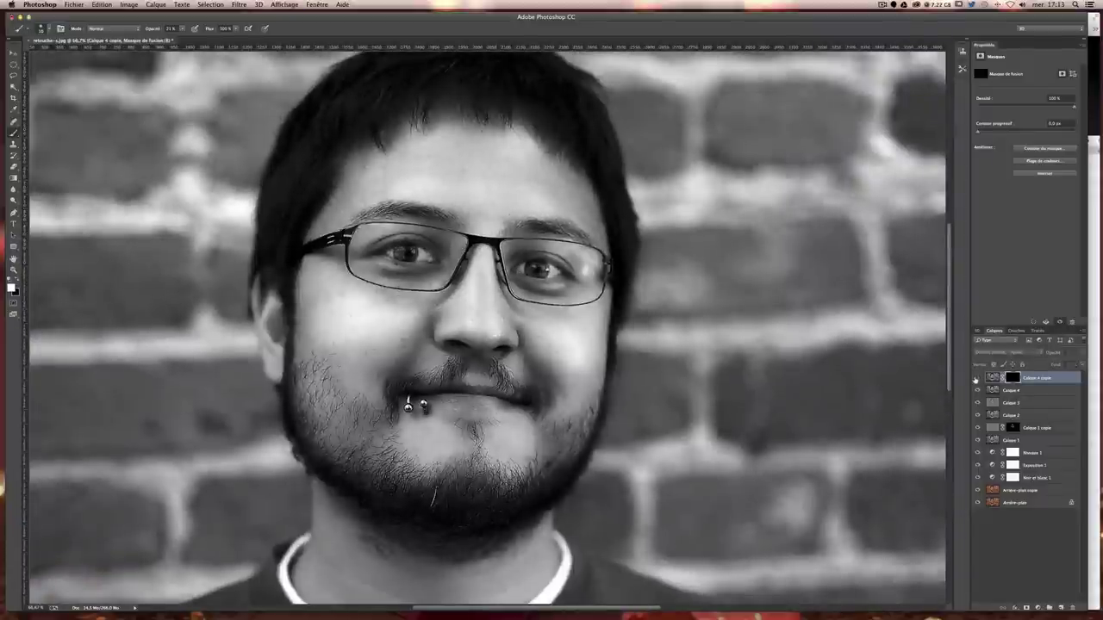
click(977, 379)
click(977, 378)
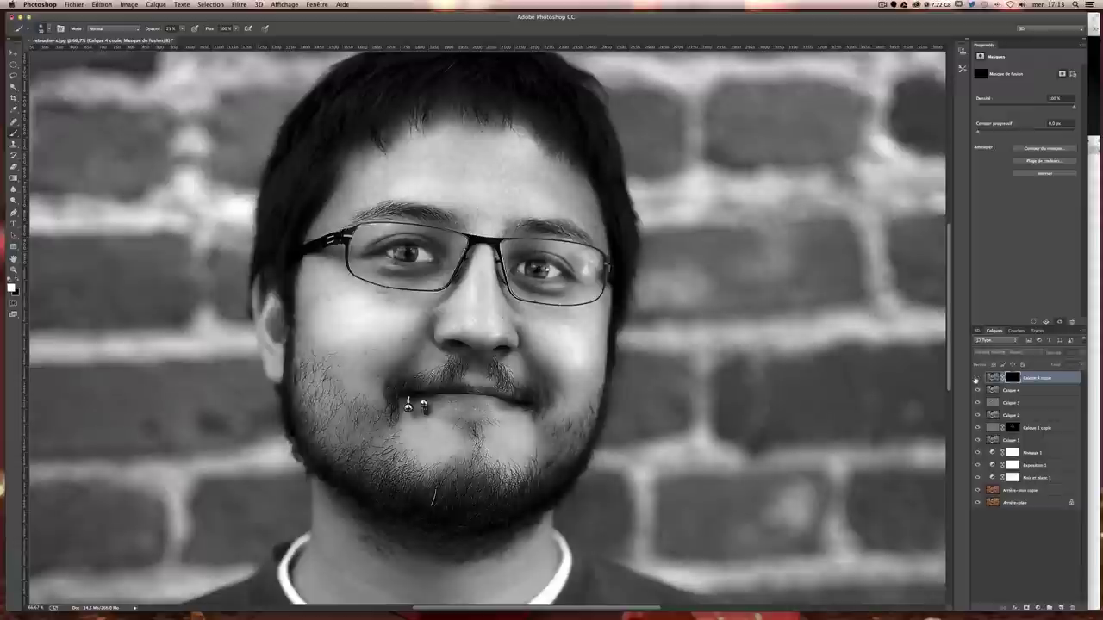
click(977, 378)
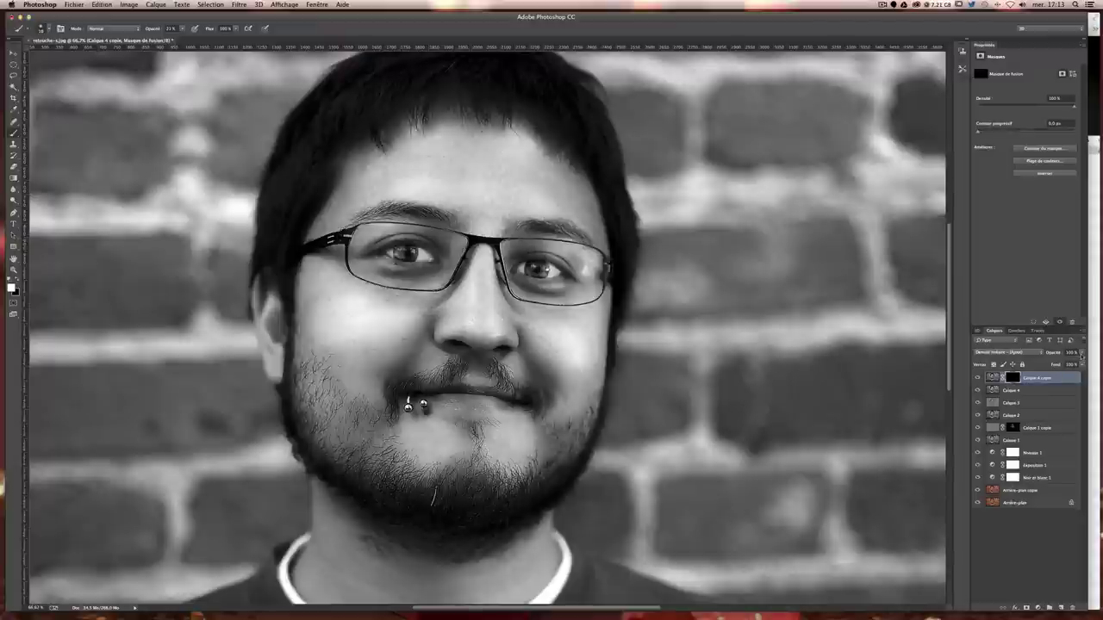
click(977, 378)
click(1080, 353)
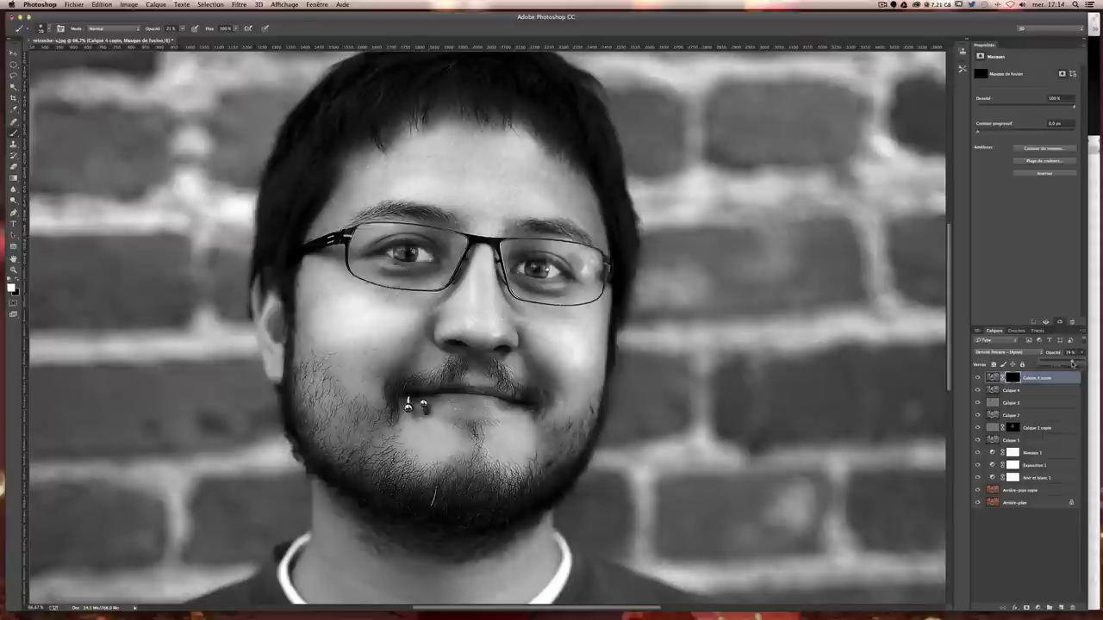
Step: Lower Calque 4 copie's opacity to 60% and compare the eyes with it hidden and shown
drag(1076, 363, 1063, 363)
drag(1068, 359, 1054, 356)
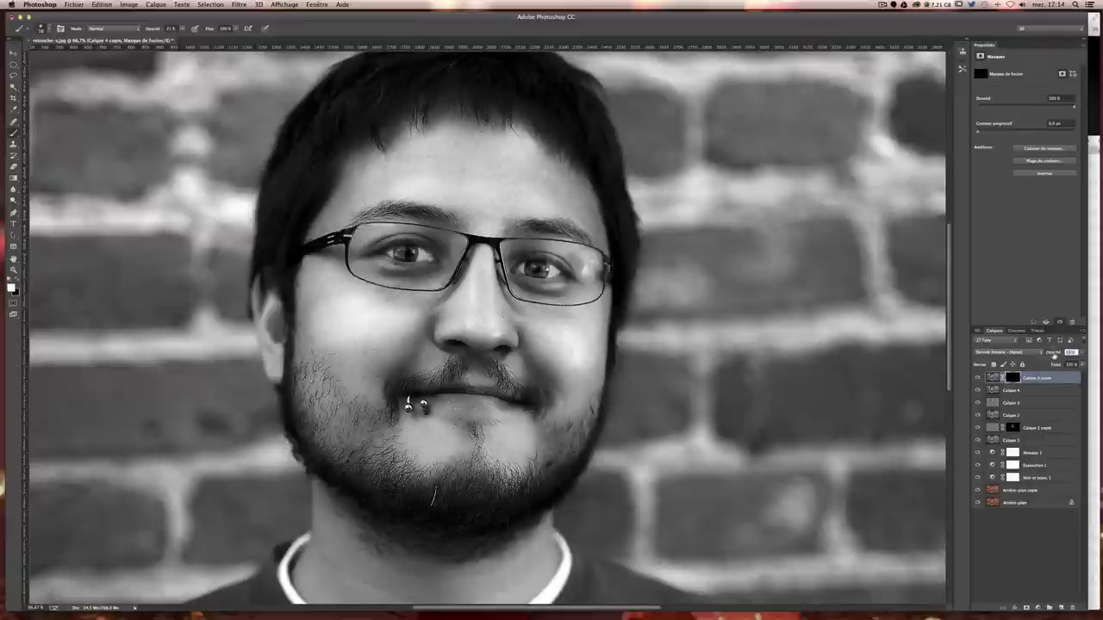
text(60)
key(Return)
click(978, 378)
click(978, 378)
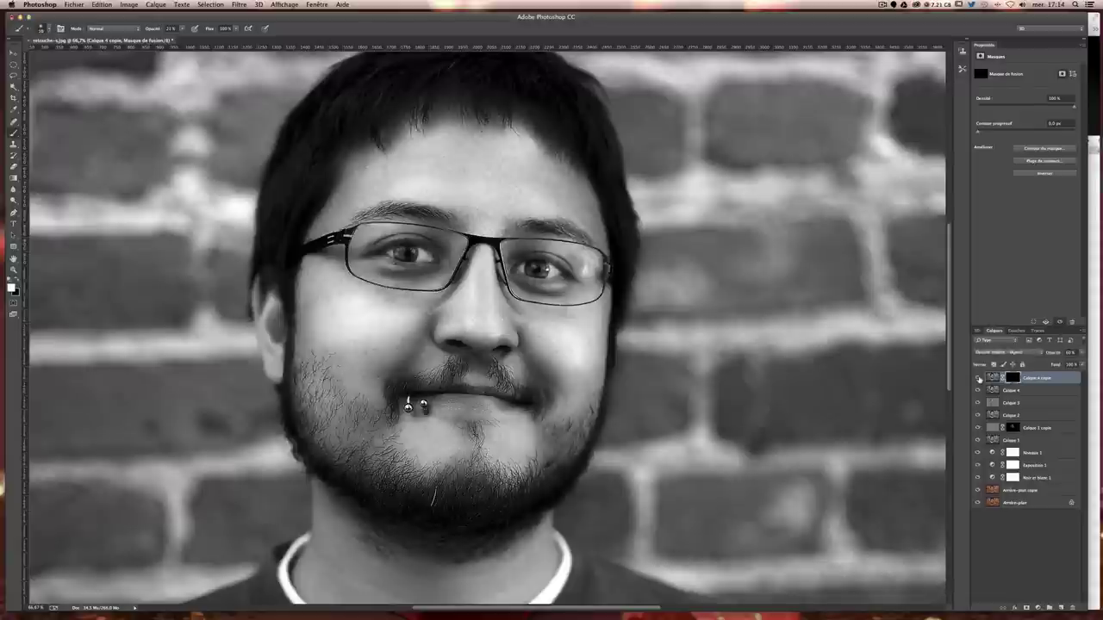
click(978, 378)
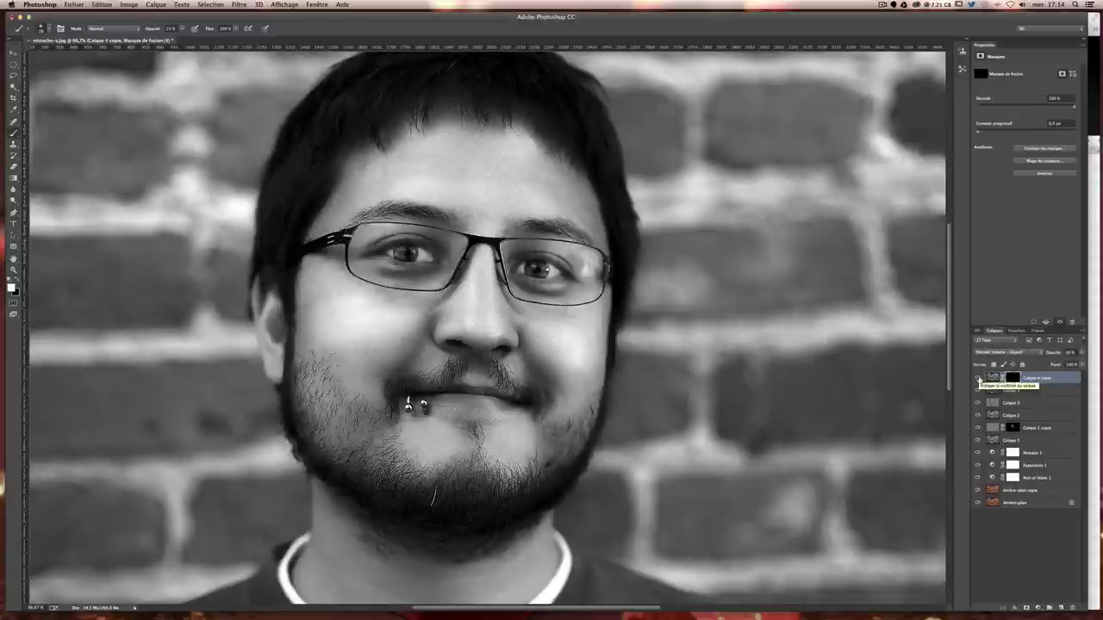
Step: Reframe the view and stamp all visible layers into a new Calque 5
key(ctrl+minus)
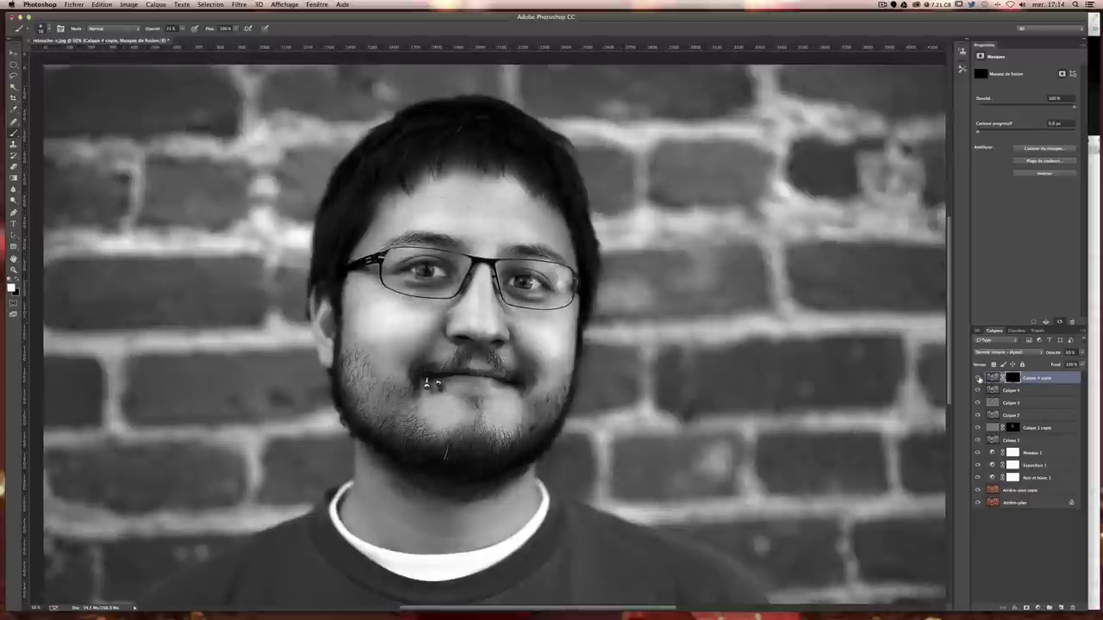
key(ctrl+minus)
key(ctrl+plus)
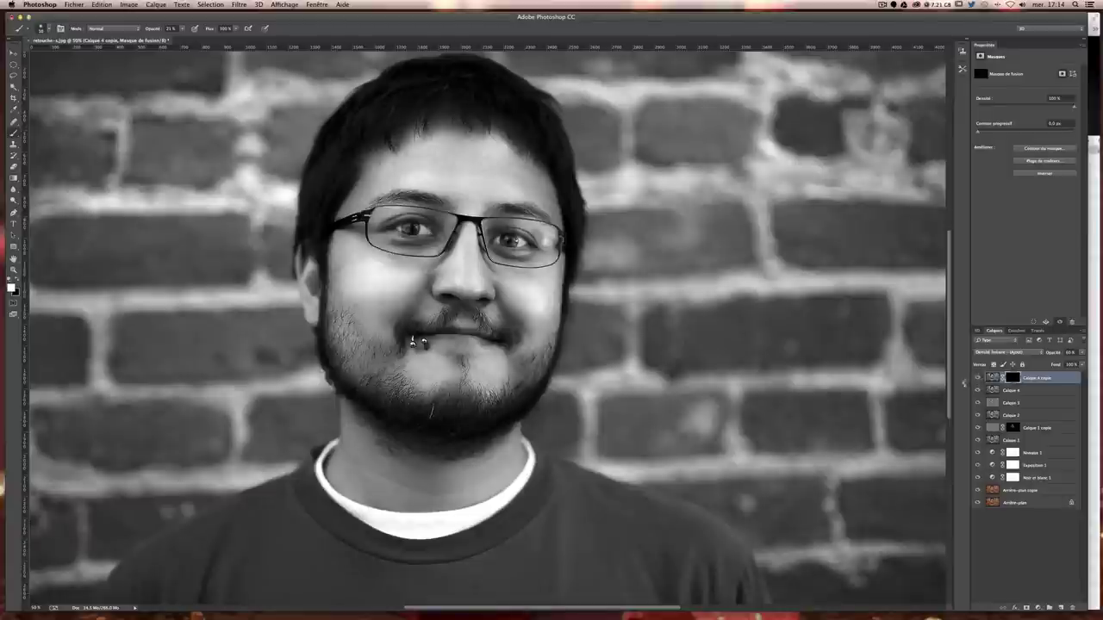
key(ctrl+alt+shift+e)
key(ctrl+minus)
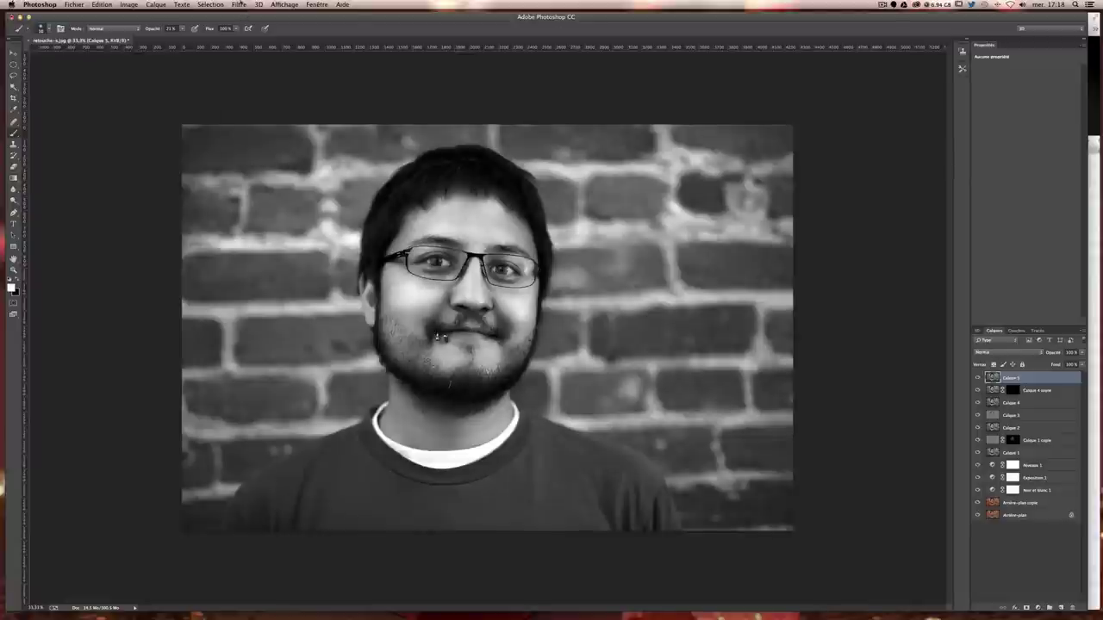
Step: Apply the Flou de diaphragme iris blur and narrow its ellipse onto the face
click(239, 5)
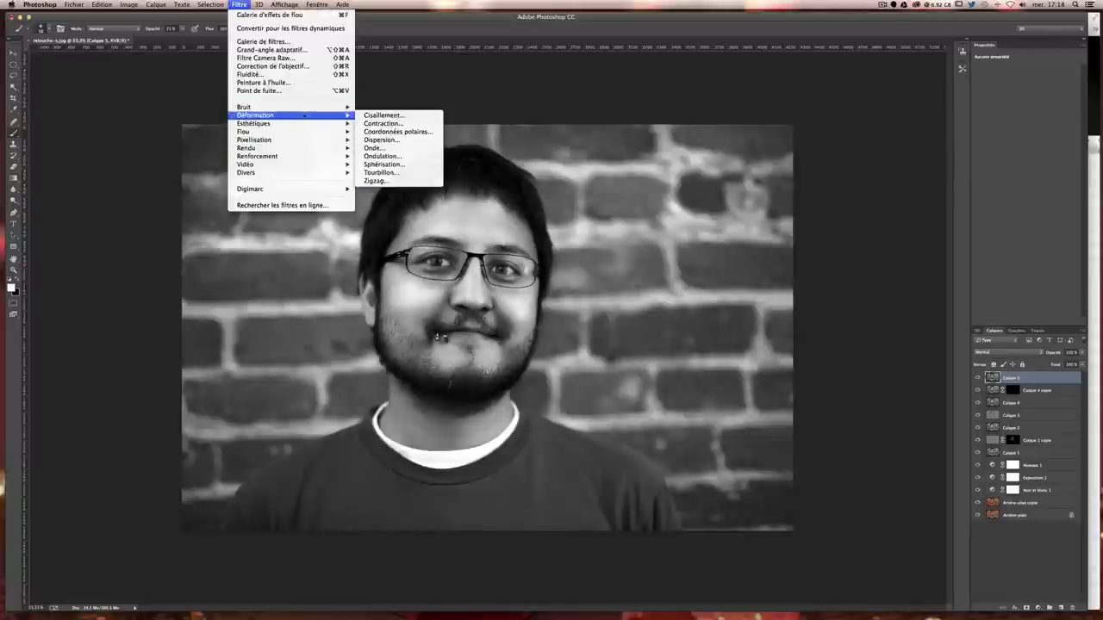
mouse_move(244, 131)
click(393, 140)
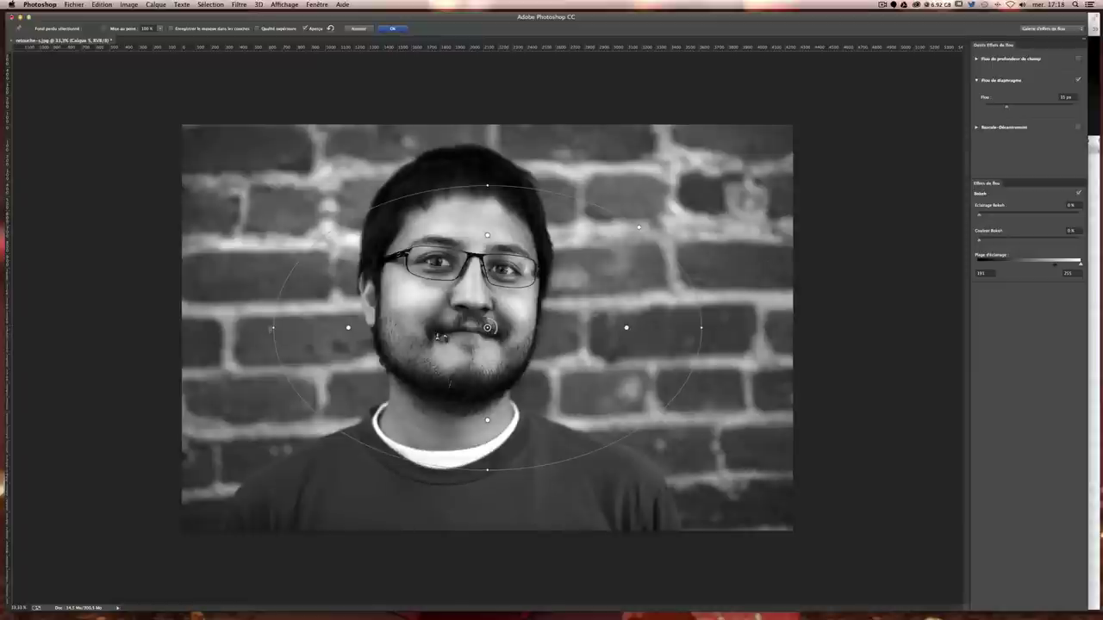
drag(272, 328, 287, 331)
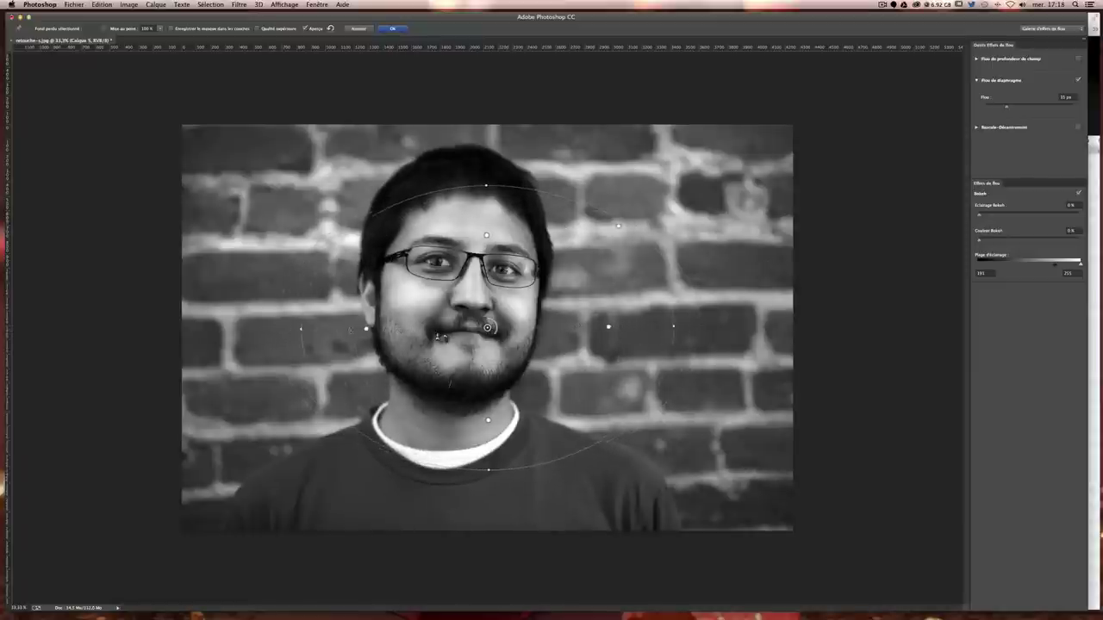
drag(287, 330, 363, 328)
drag(488, 328, 466, 285)
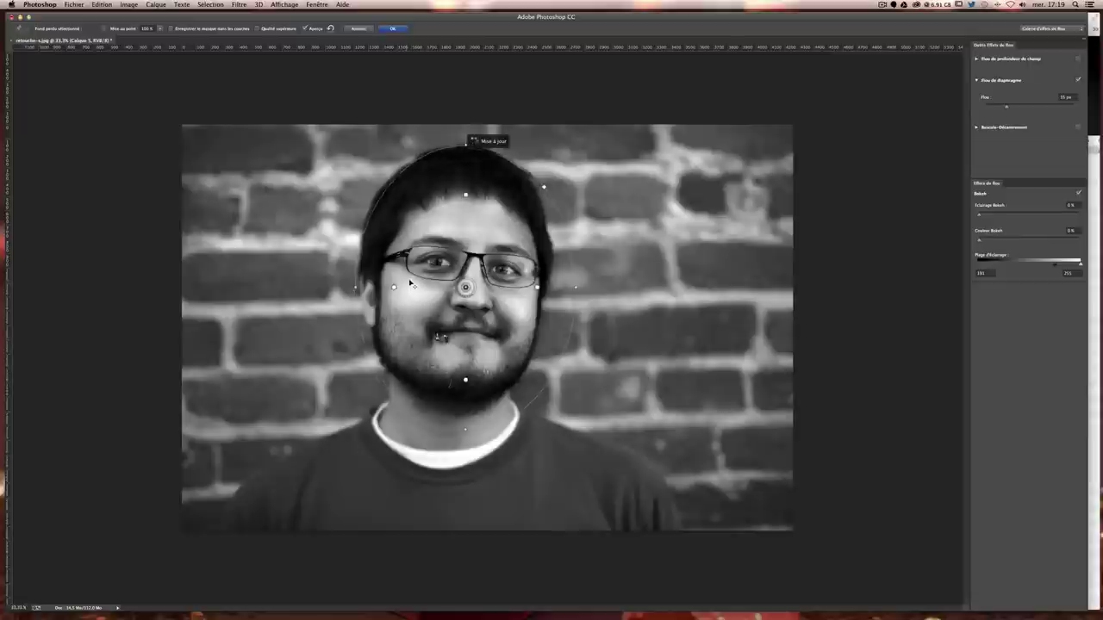
Step: Shrink and nudge the blur ellipse to fit the head, and increase the background blur amount
drag(577, 287, 560, 287)
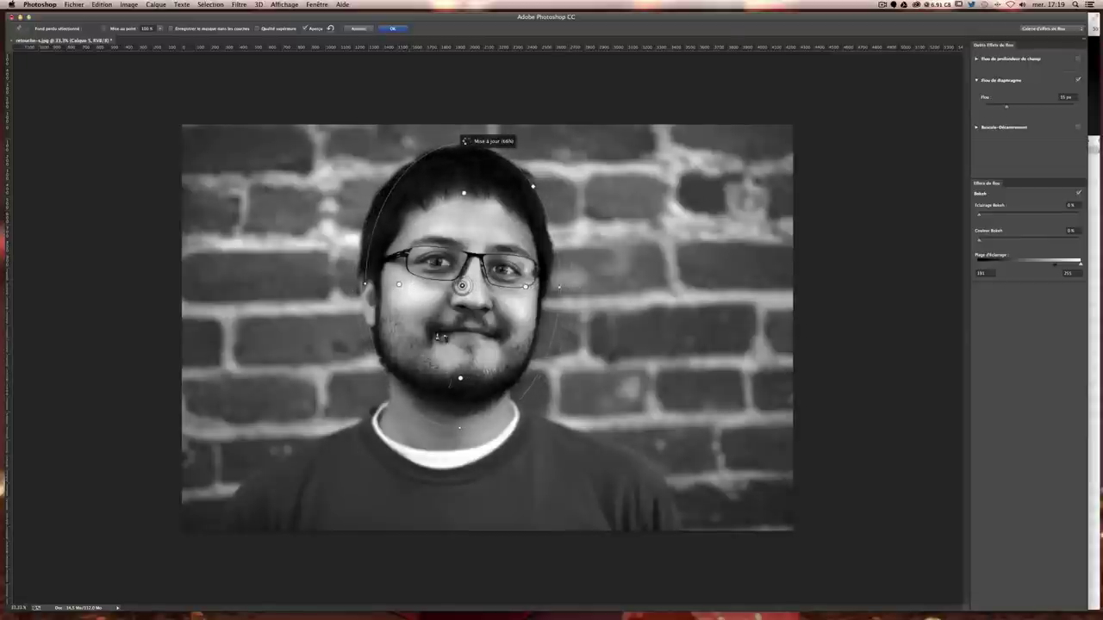
mouse_move(465, 143)
mouse_down()
mouse_move(462, 158)
mouse_move(484, 151)
mouse_up()
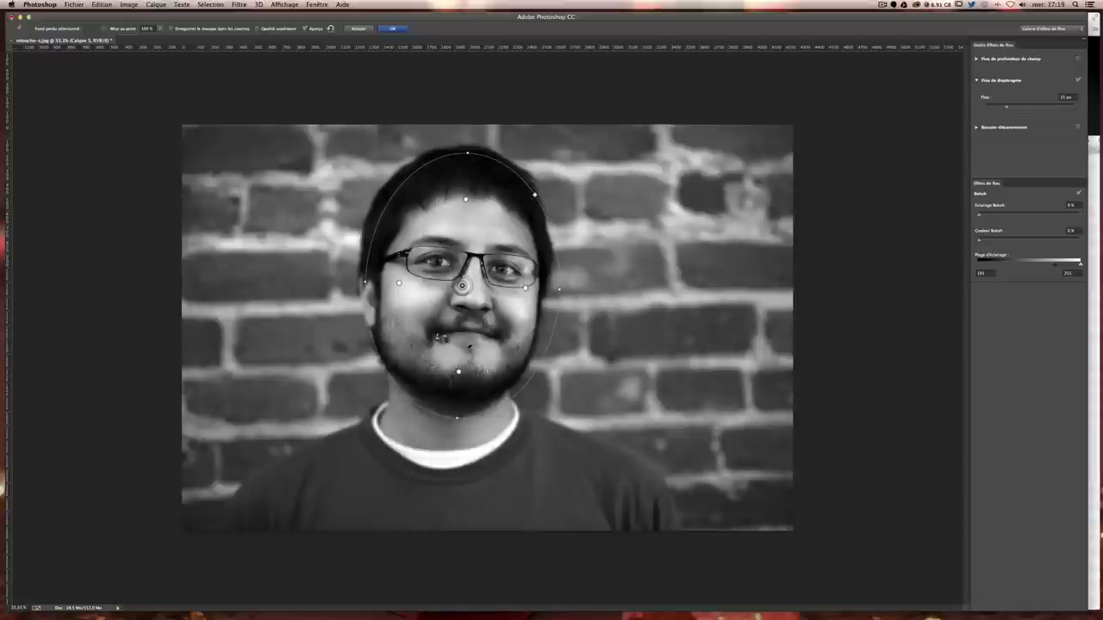
drag(462, 286, 457, 278)
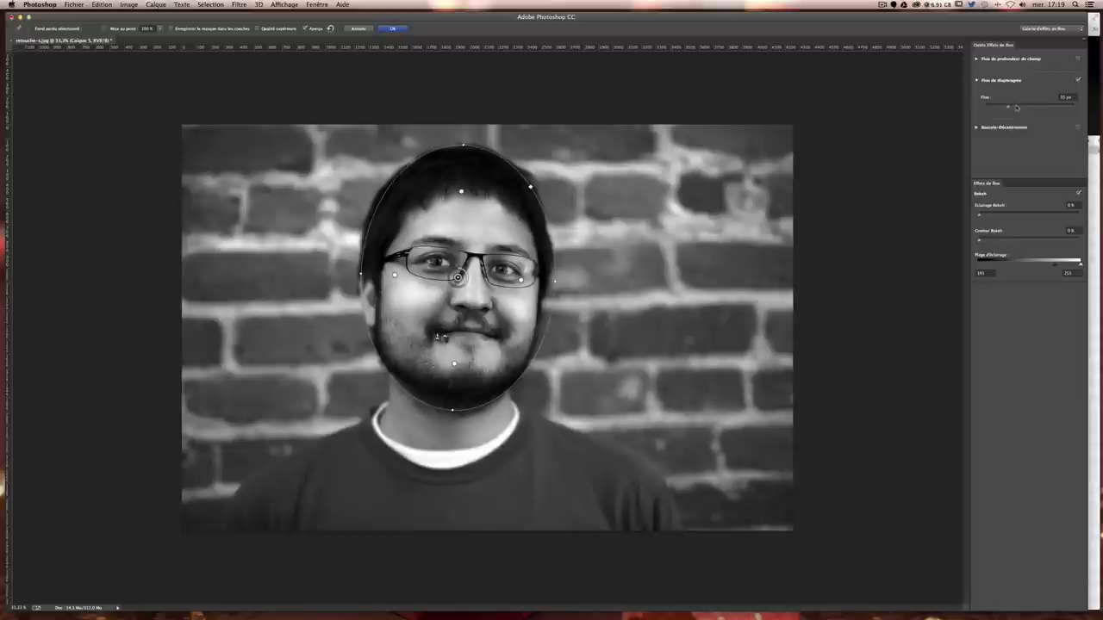
mouse_move(1006, 106)
mouse_down()
mouse_move(1018, 107)
mouse_move(1004, 106)
mouse_up()
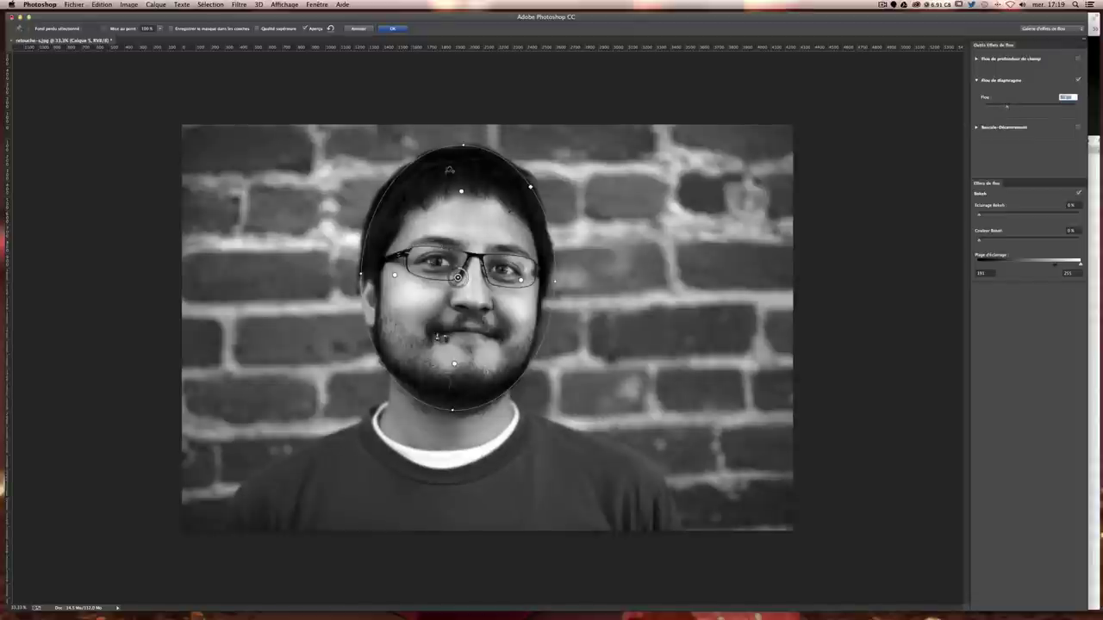
Step: Adjust the sharp zone's feather handles at the top and left of the face
mouse_move(461, 192)
mouse_down()
mouse_move(464, 157)
mouse_move(459, 241)
mouse_move(462, 155)
mouse_up()
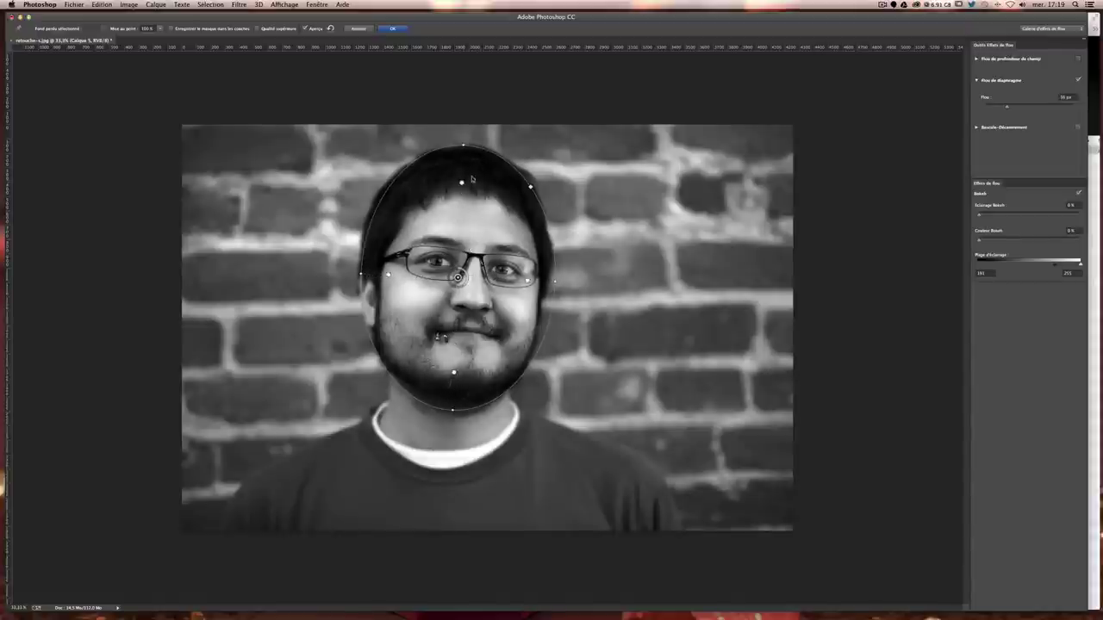
mouse_move(462, 157)
mouse_down()
mouse_move(464, 221)
mouse_move(475, 161)
mouse_up()
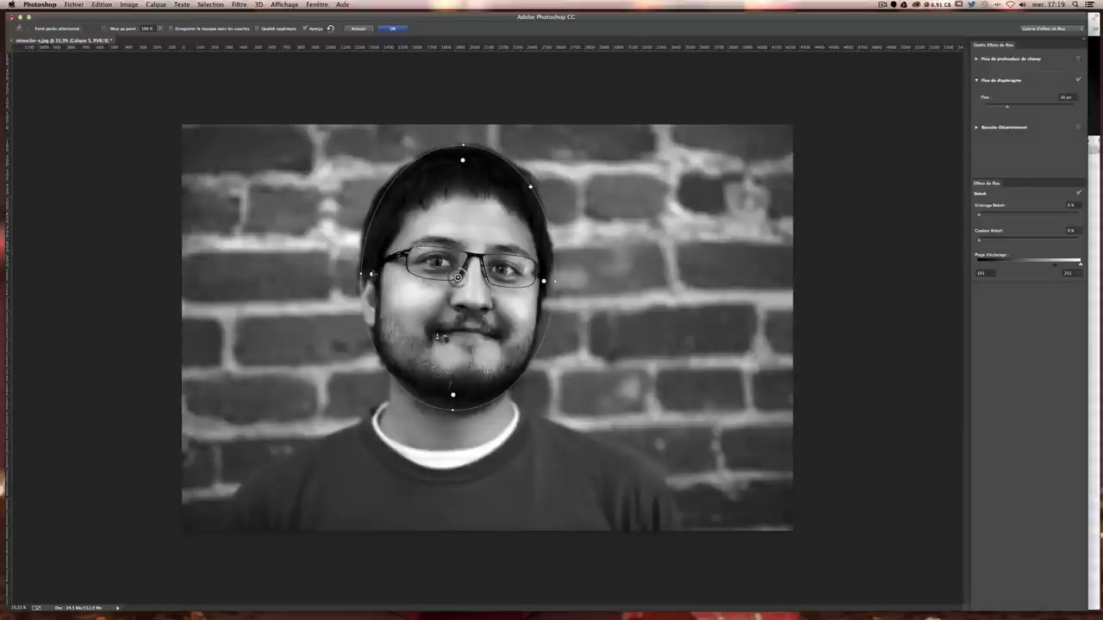
drag(376, 274, 421, 276)
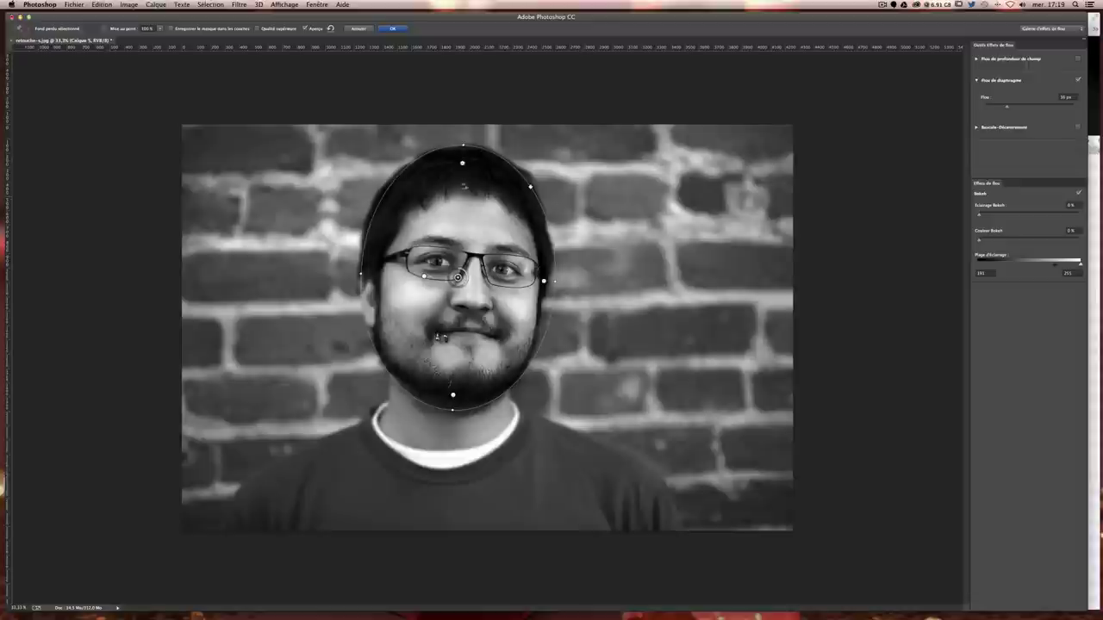
drag(463, 185, 471, 177)
drag(461, 207, 472, 184)
drag(460, 222, 467, 165)
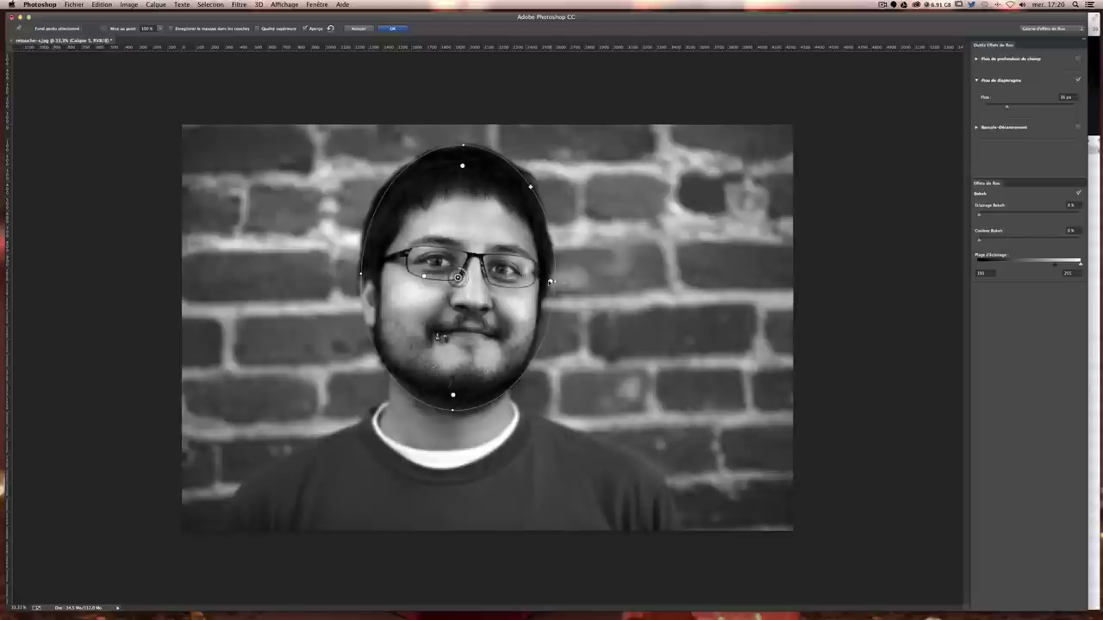
Step: Raise the sharp zone under the chin, widen the ellipse, and commit the 30 px iris blur
mouse_move(452, 395)
mouse_down()
mouse_move(455, 344)
mouse_move(455, 389)
mouse_up()
mouse_move(551, 281)
mouse_down()
mouse_move(574, 280)
mouse_move(560, 281)
mouse_up()
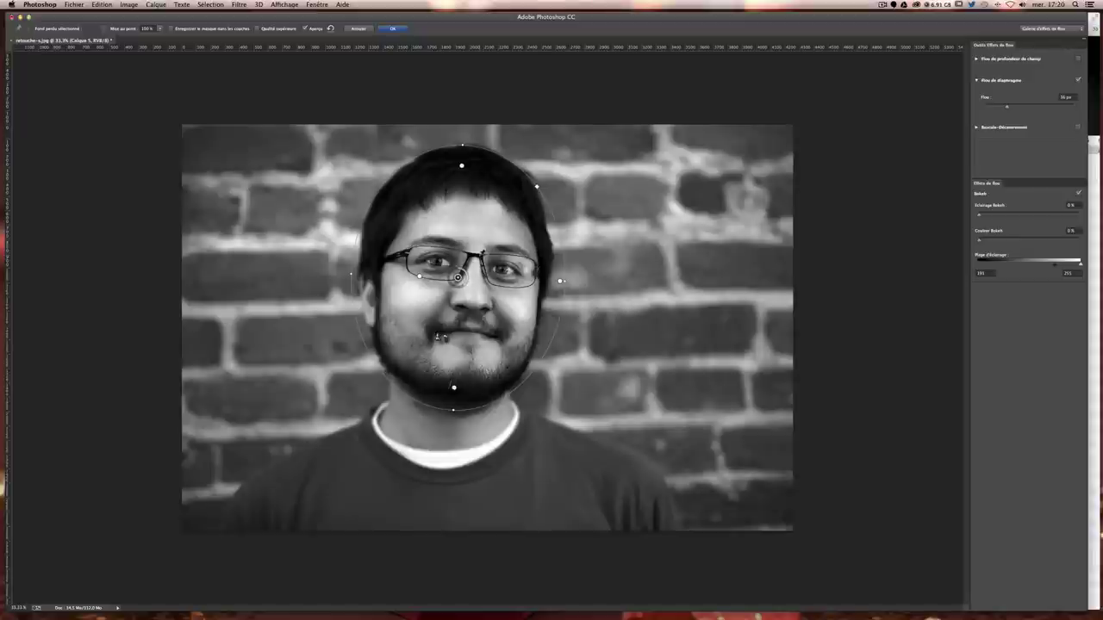
key(Return)
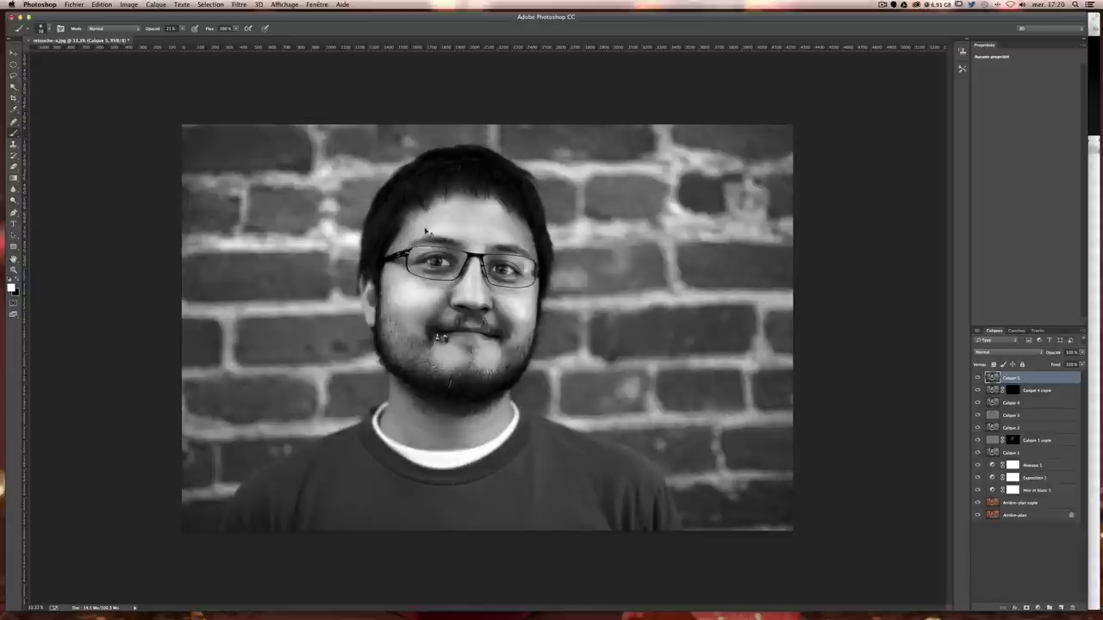
key(ctrl+z)
key(ctrl+z)
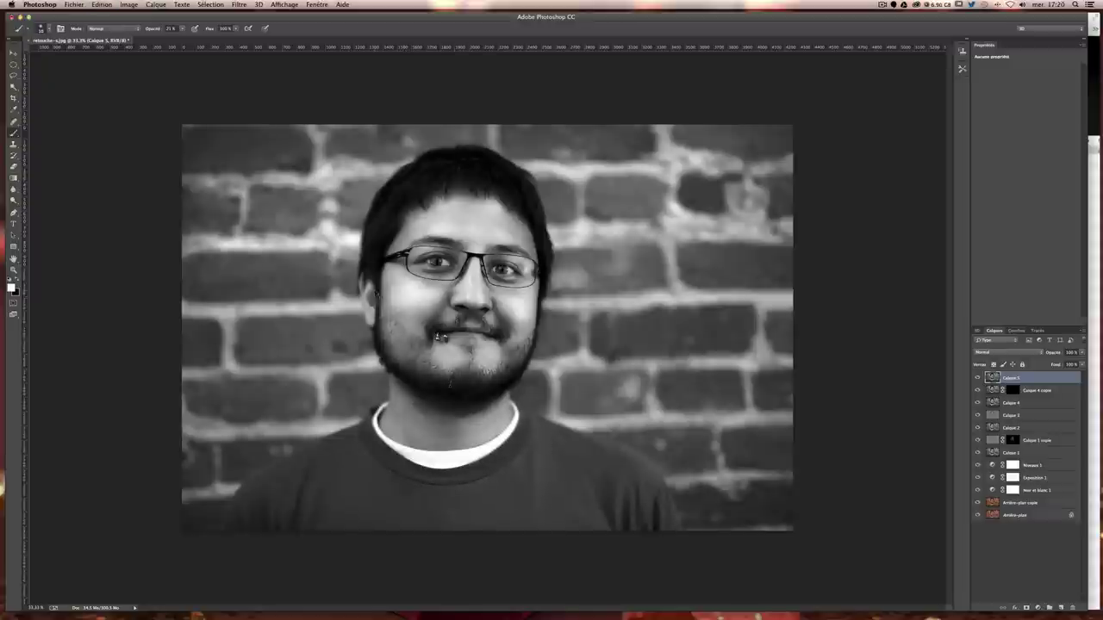
key(ctrl+z)
key(ctrl+z)
key(ctrl+z)
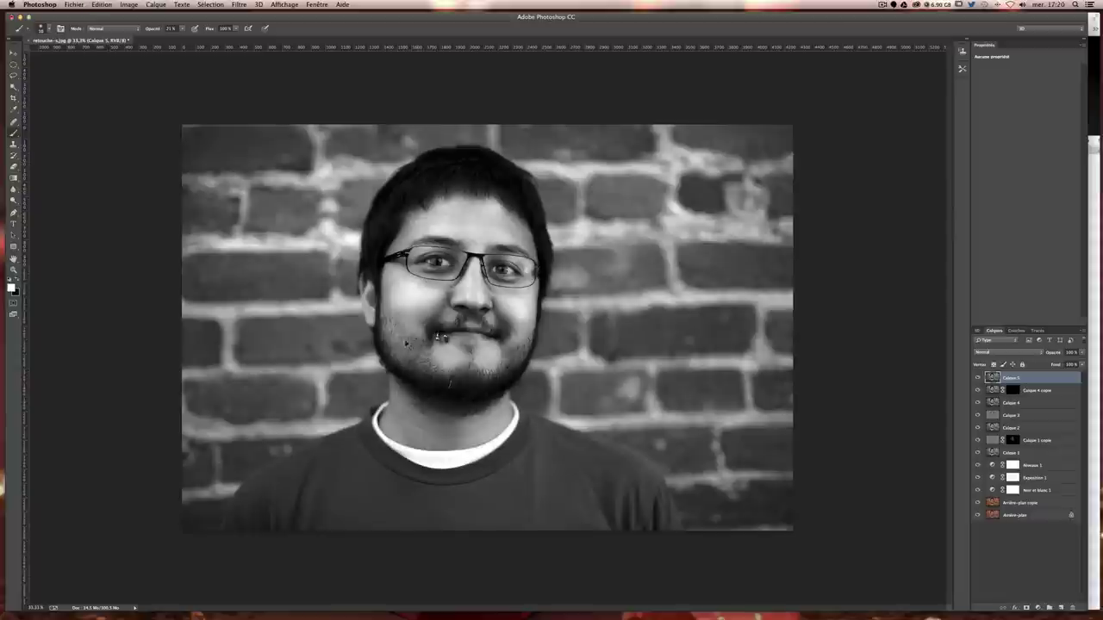
key(ctrl+z)
key(ctrl+z)
key(ctrl+z)
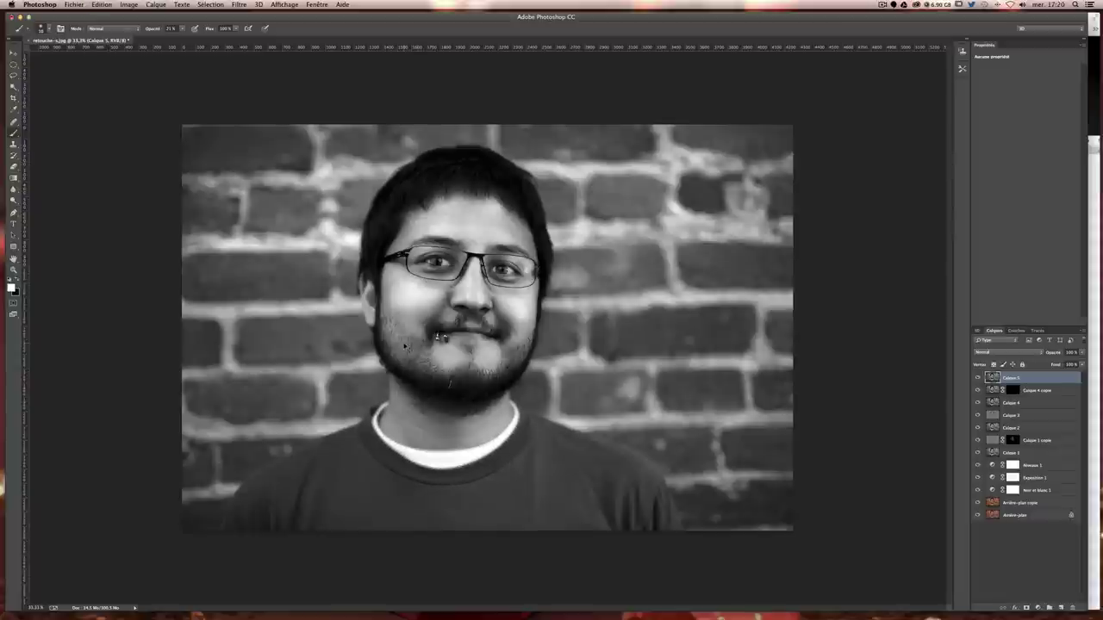
key(ctrl+z)
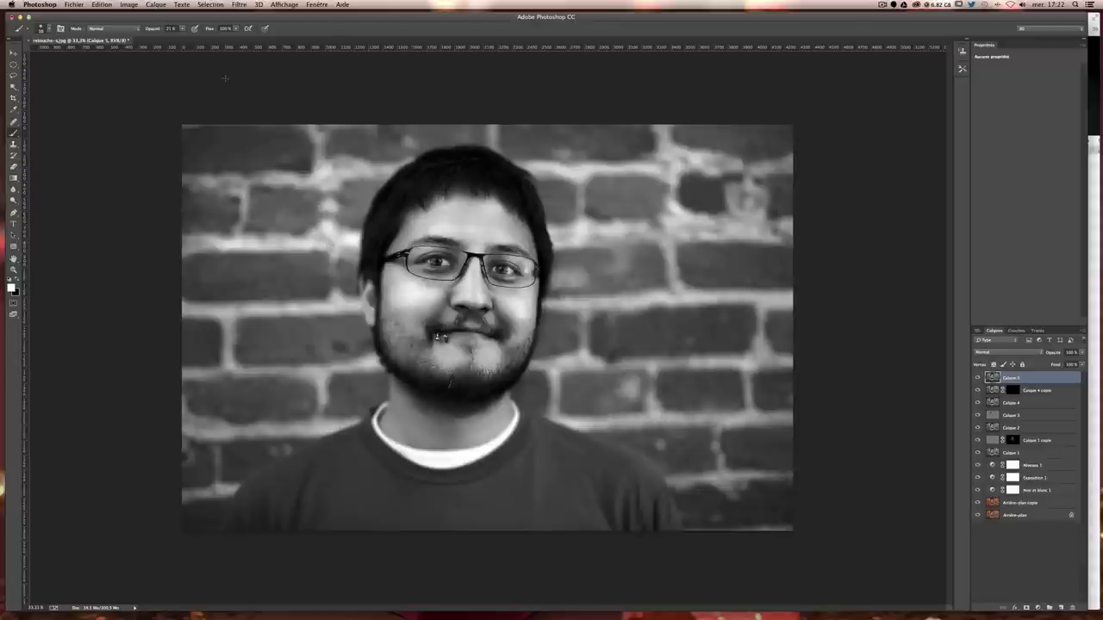
Step: Open the Filtre Camera Raw on Calque 5 and warm the Température toward sepia
click(237, 5)
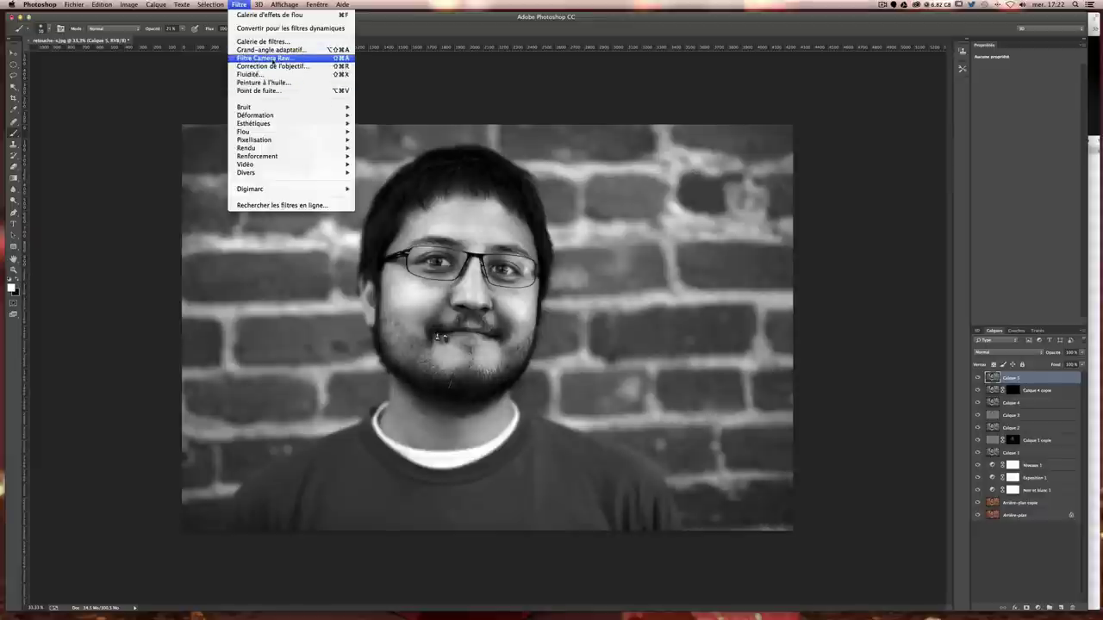
click(272, 58)
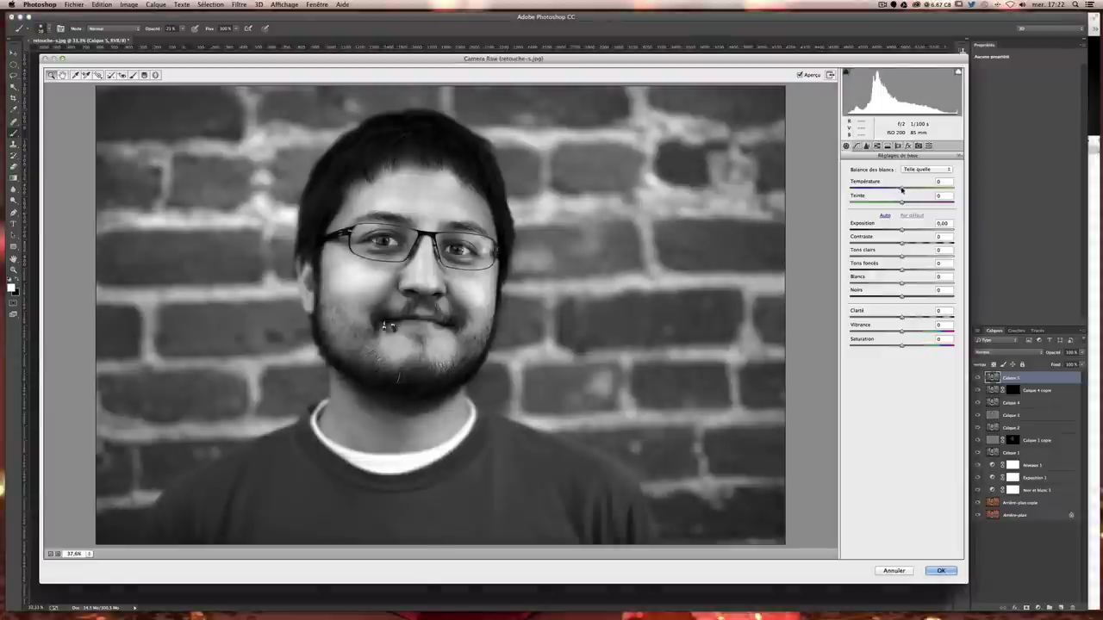
click(902, 188)
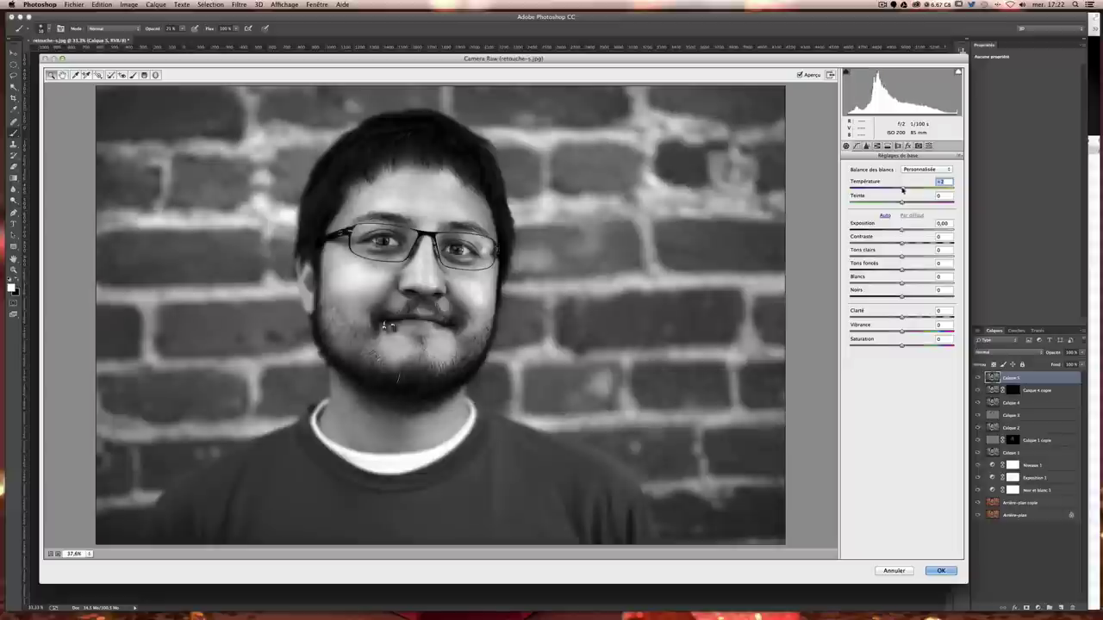
drag(903, 188, 897, 190)
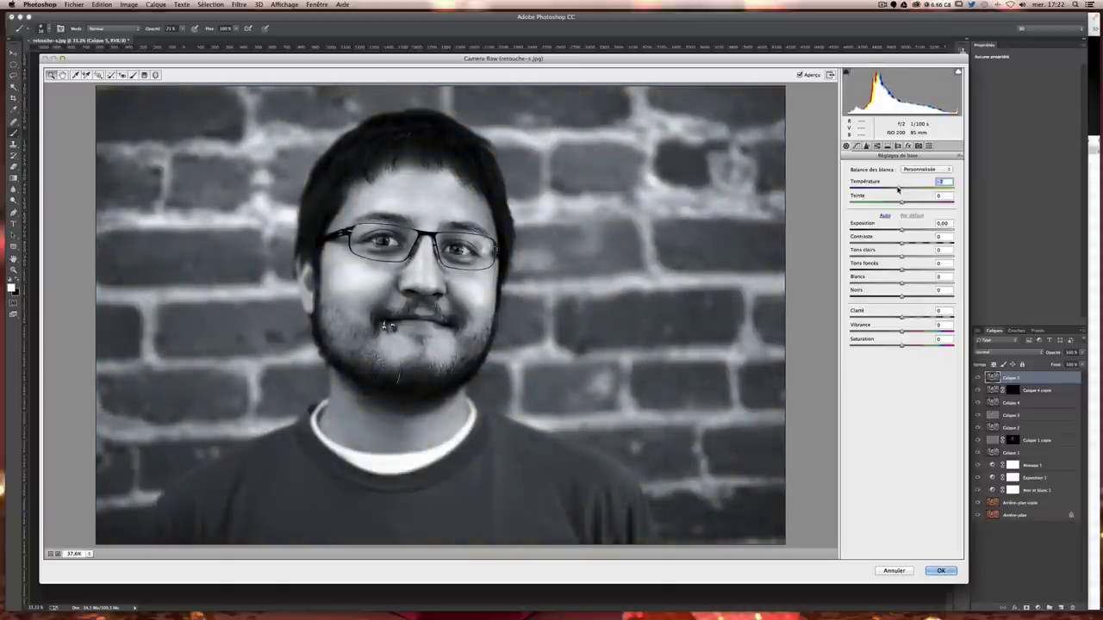
drag(897, 189, 904, 188)
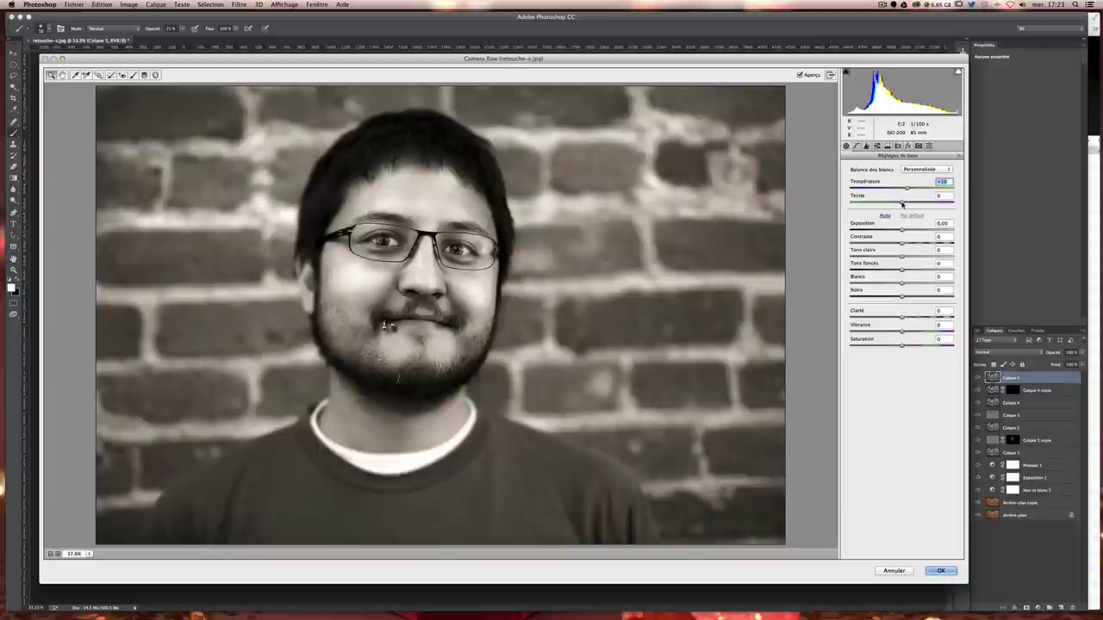
Step: Experiment with Teinte and Température, resetting them and trying strong sepia and magenta tints
drag(902, 203, 912, 203)
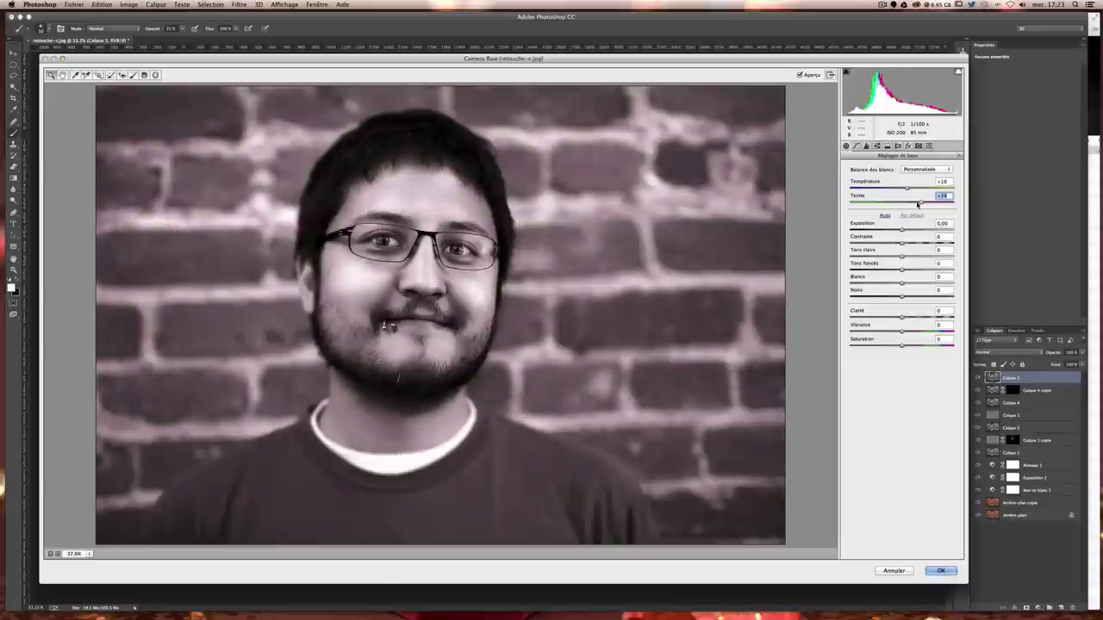
double_click(912, 203)
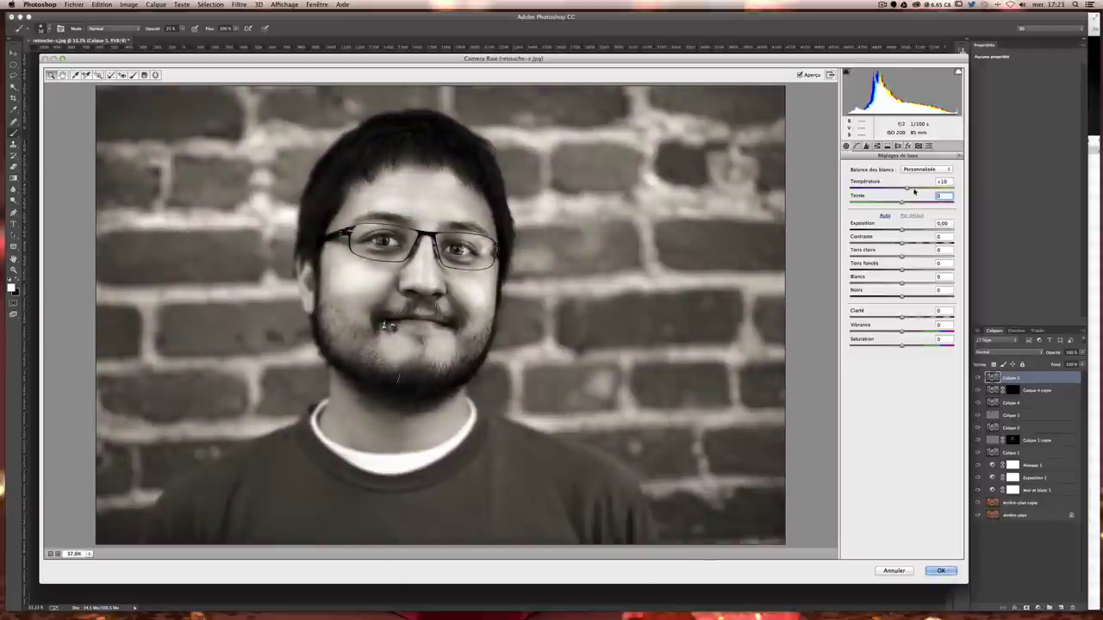
double_click(906, 187)
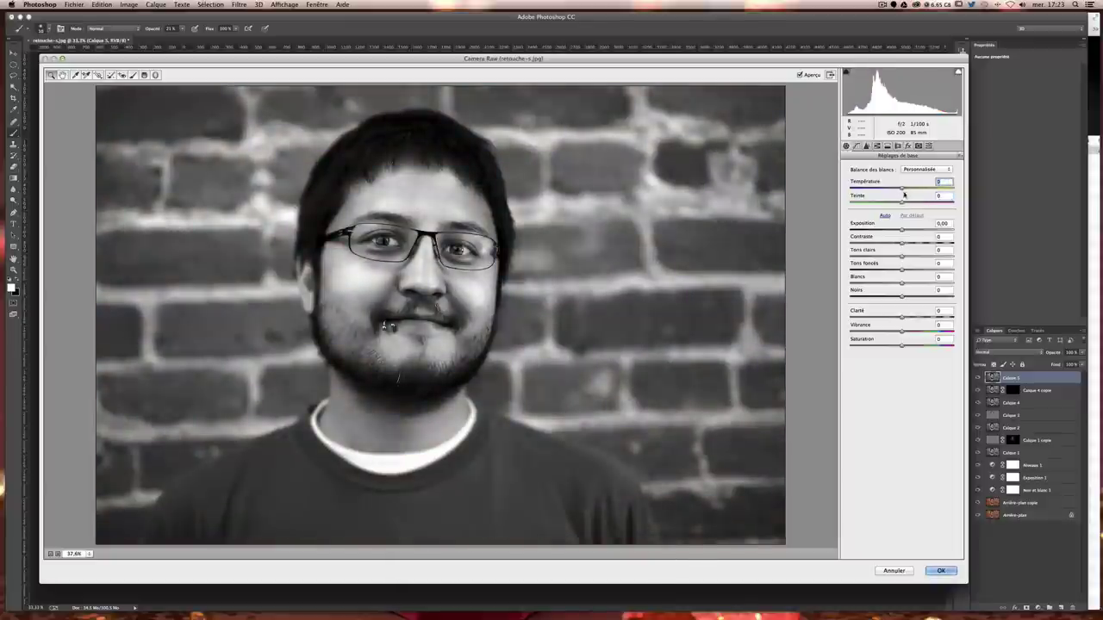
drag(903, 189, 927, 189)
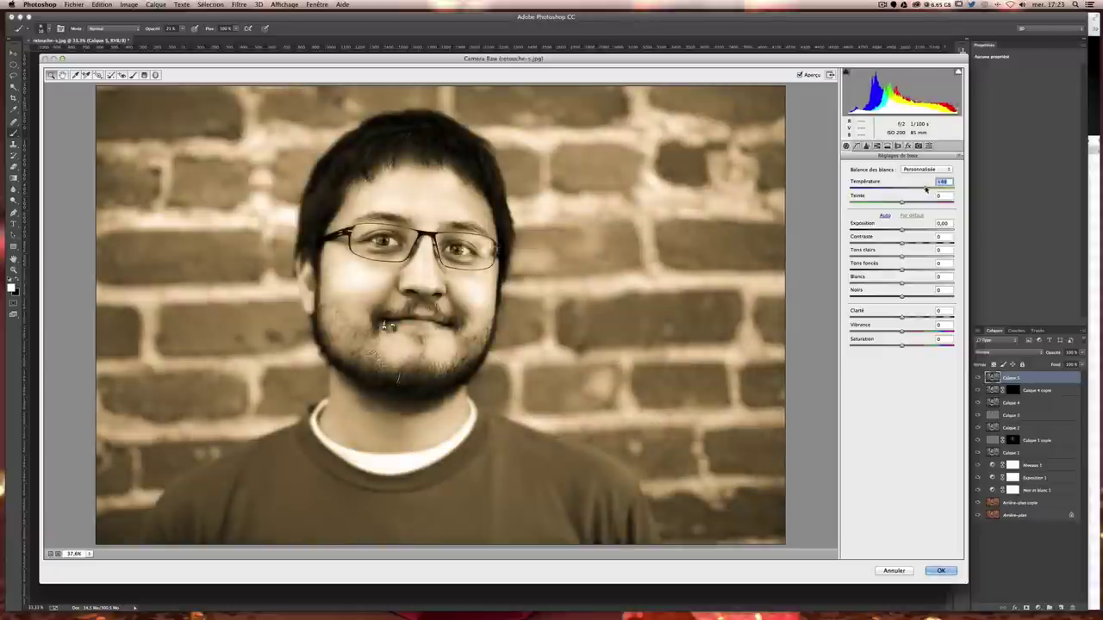
double_click(927, 189)
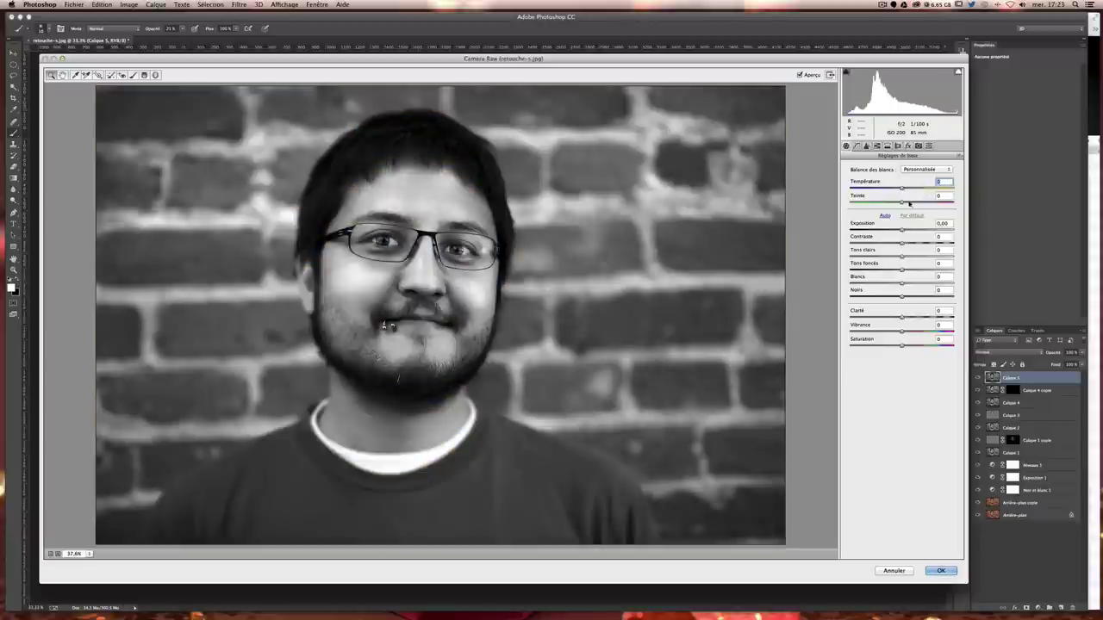
mouse_move(903, 202)
mouse_down()
mouse_move(919, 202)
mouse_move(903, 202)
mouse_move(917, 188)
mouse_up()
text(10)
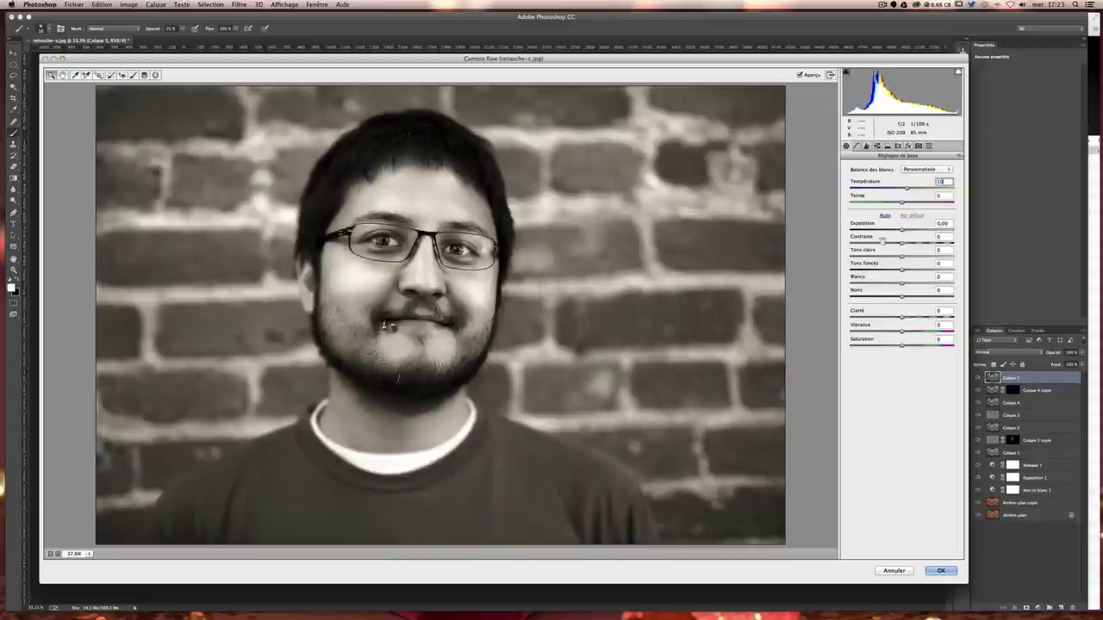
Step: Zoom the preview to 50%, keep exposure at zero, and boost contrast and shadows
click(57, 553)
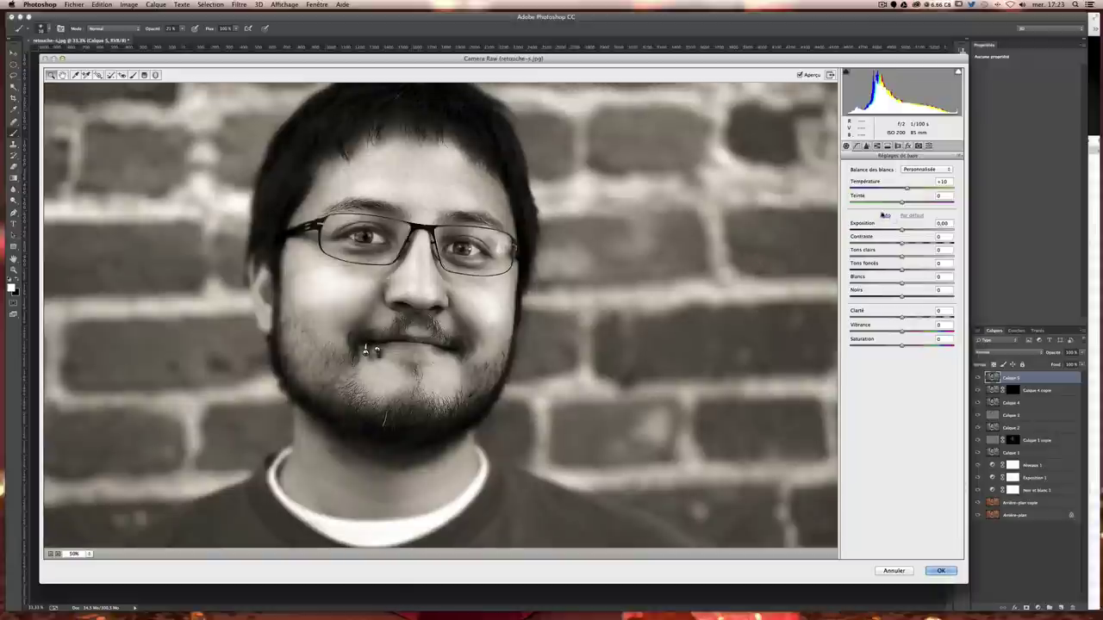
drag(901, 231, 904, 233)
double_click(904, 233)
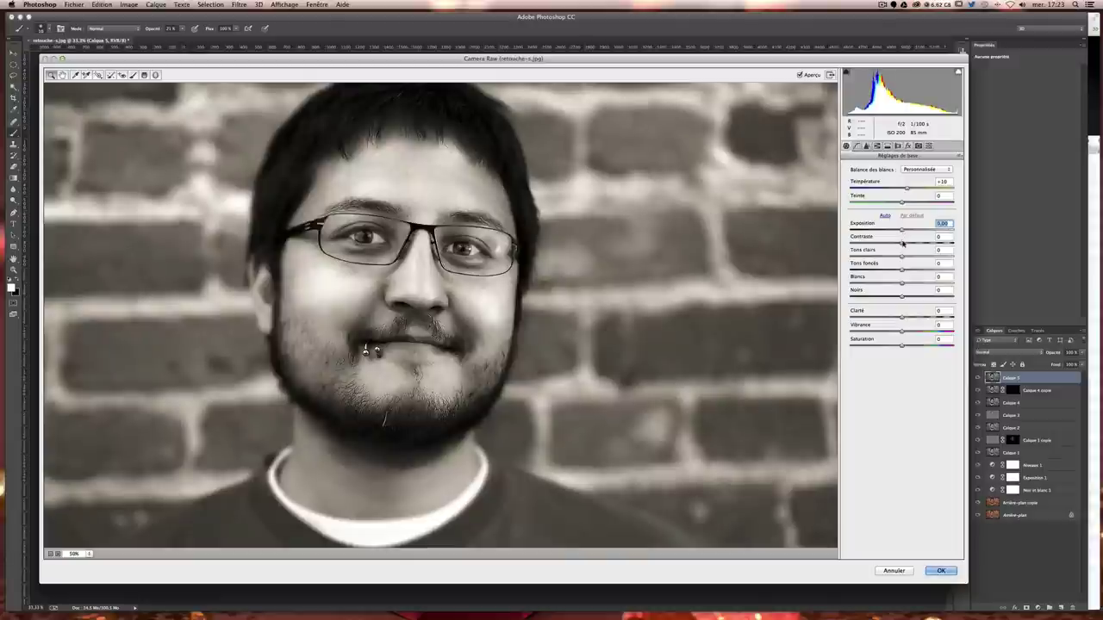
mouse_move(901, 243)
mouse_down()
mouse_move(889, 259)
mouse_move(919, 256)
mouse_move(909, 256)
mouse_up()
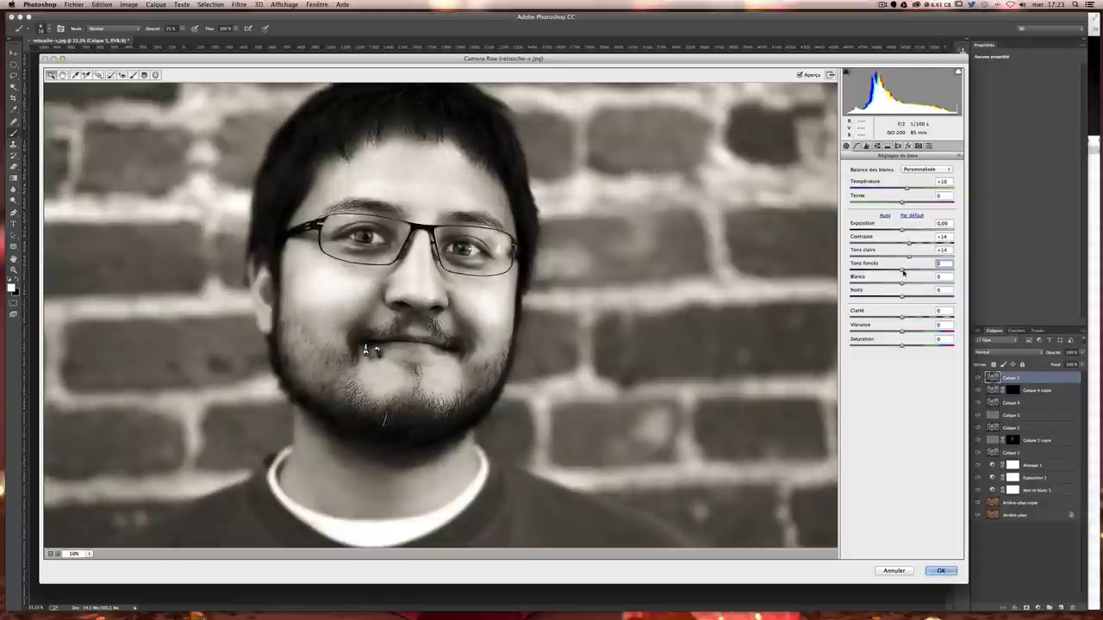
drag(902, 270, 922, 270)
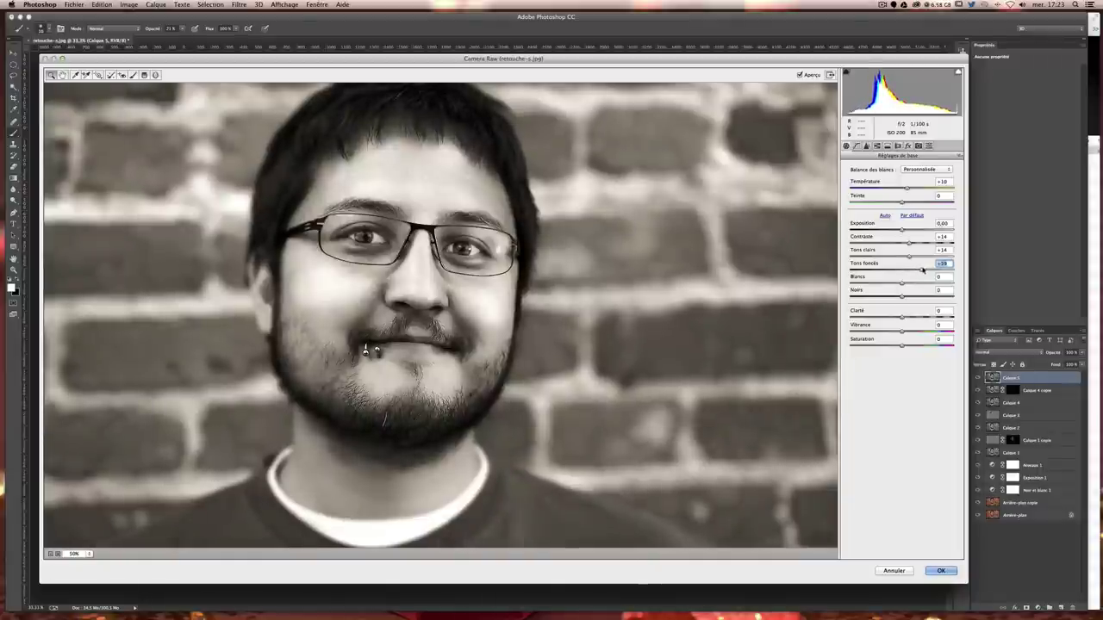
Step: Set Blancs to +5 and deepen Noirs to -13
click(902, 283)
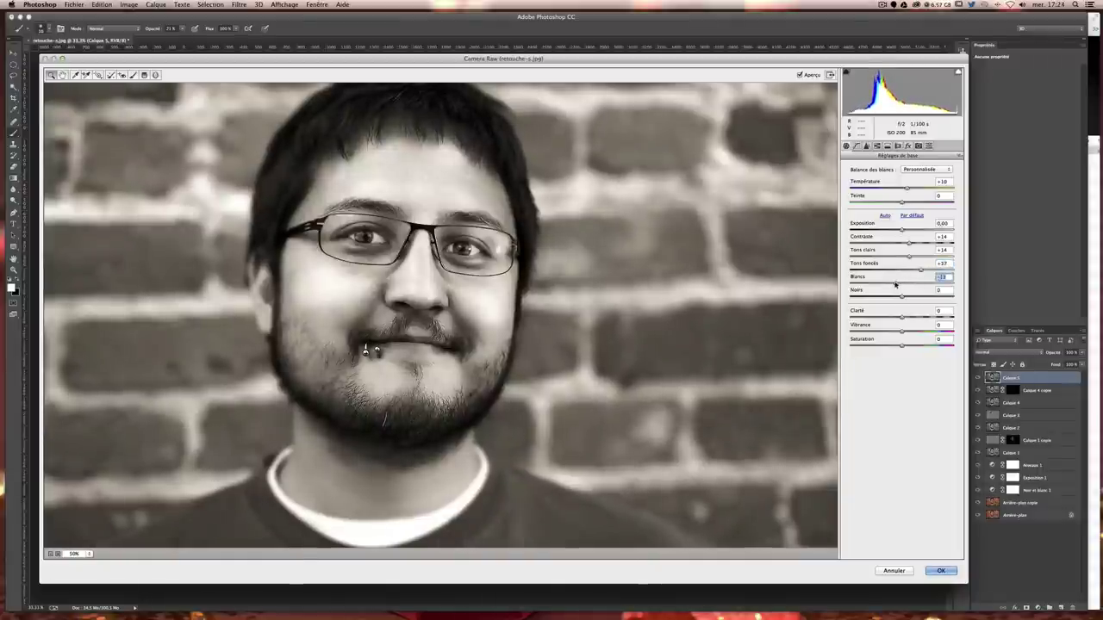
mouse_move(897, 285)
mouse_down()
mouse_move(918, 283)
mouse_move(881, 281)
mouse_up()
key(shift+Up)
key(shift+Up)
key(shift+Up)
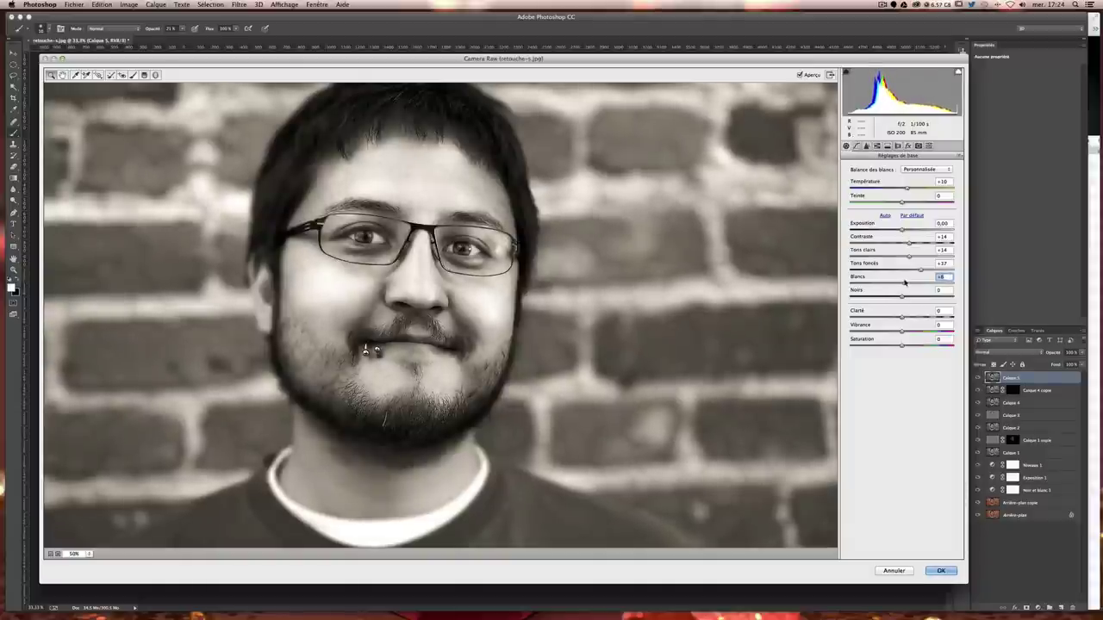
key(Tab)
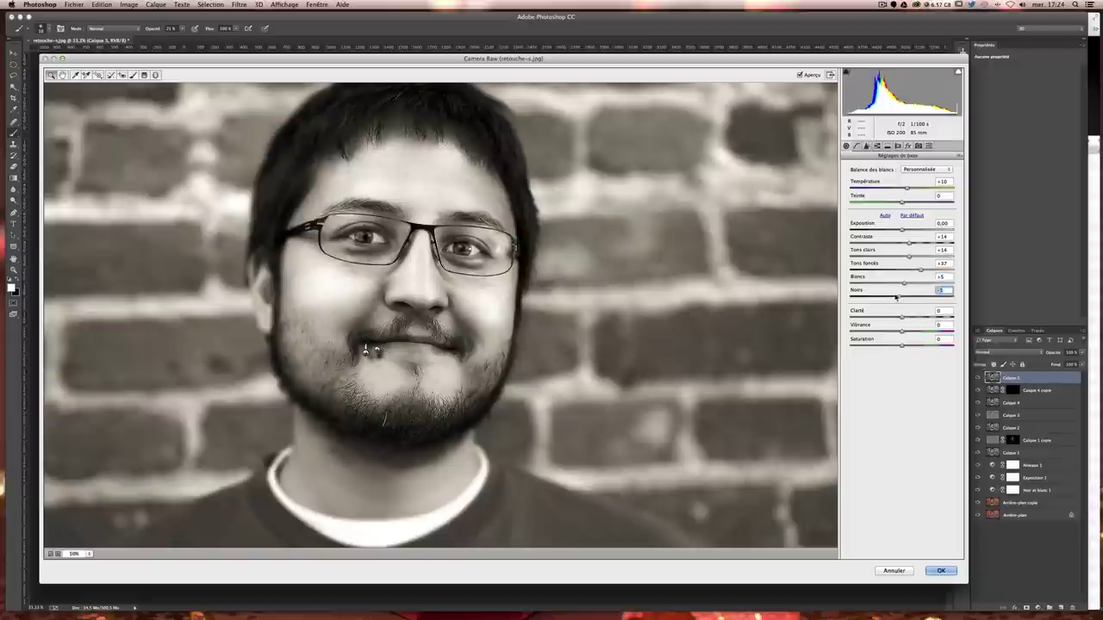
mouse_move(903, 294)
mouse_down()
mouse_move(916, 294)
mouse_move(897, 294)
mouse_up()
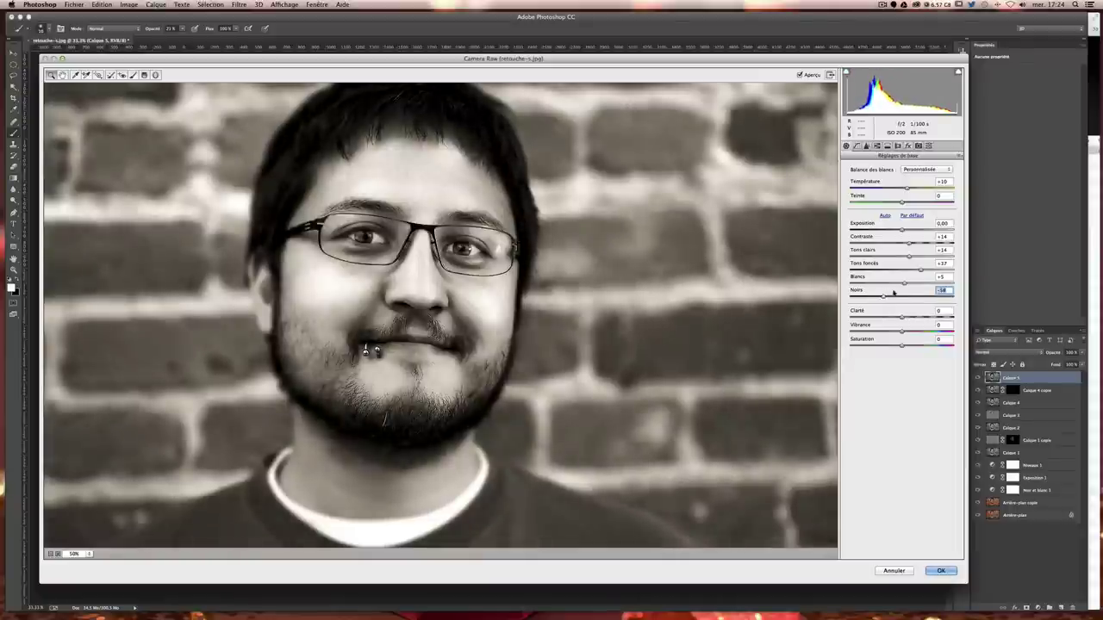
drag(884, 294, 897, 294)
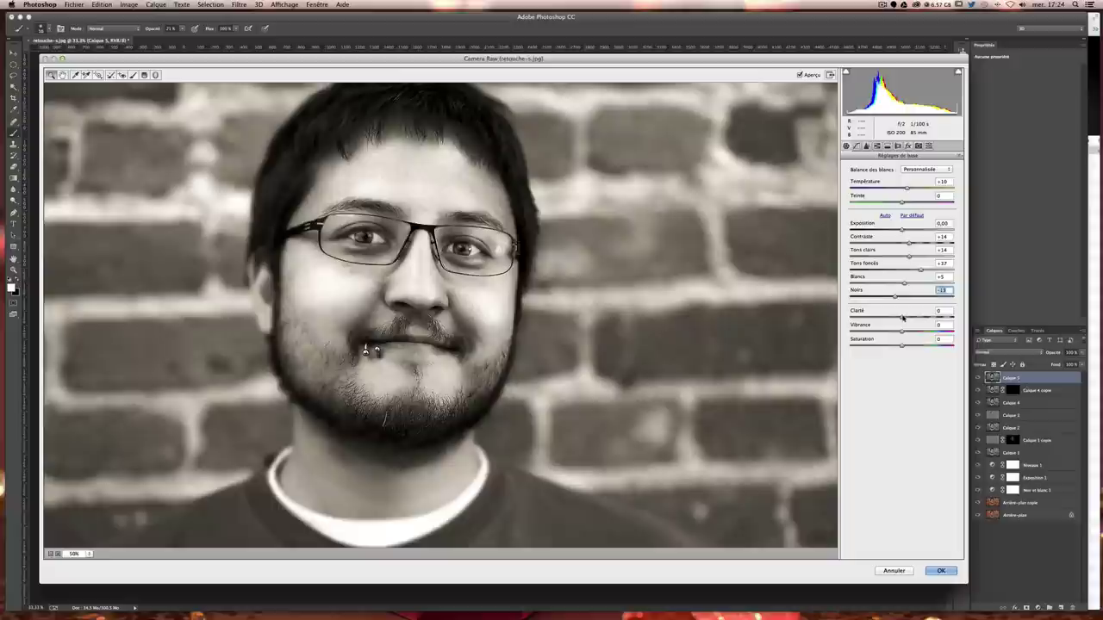
click(902, 318)
Step: Zoom the preview to 100%, settle Clarté at 10, and apply the Camera Raw filter
click(57, 555)
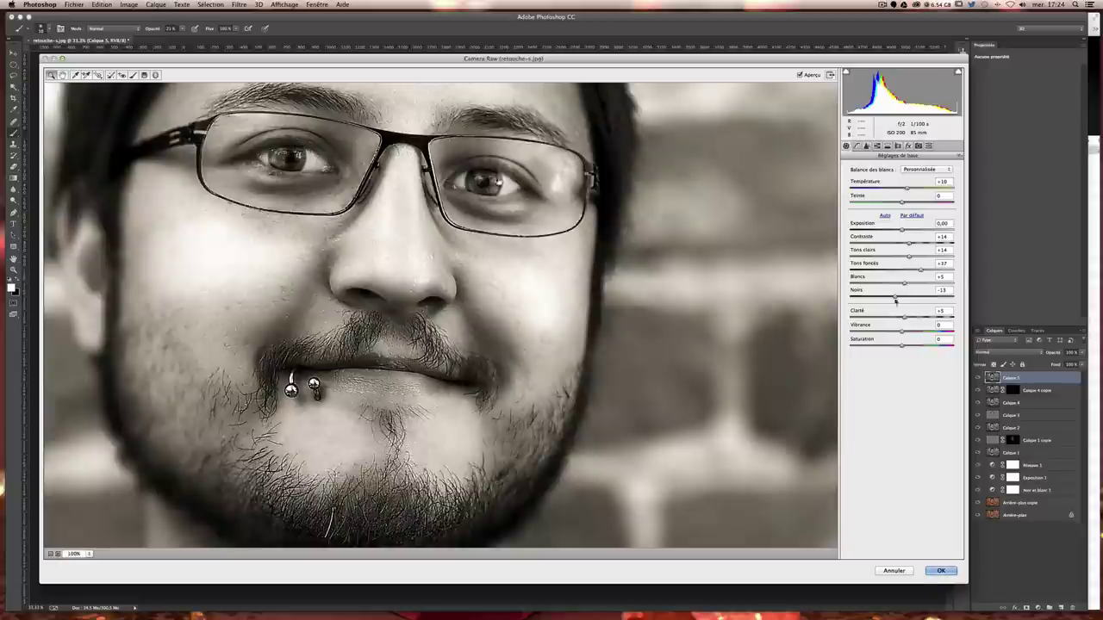
drag(905, 317, 944, 317)
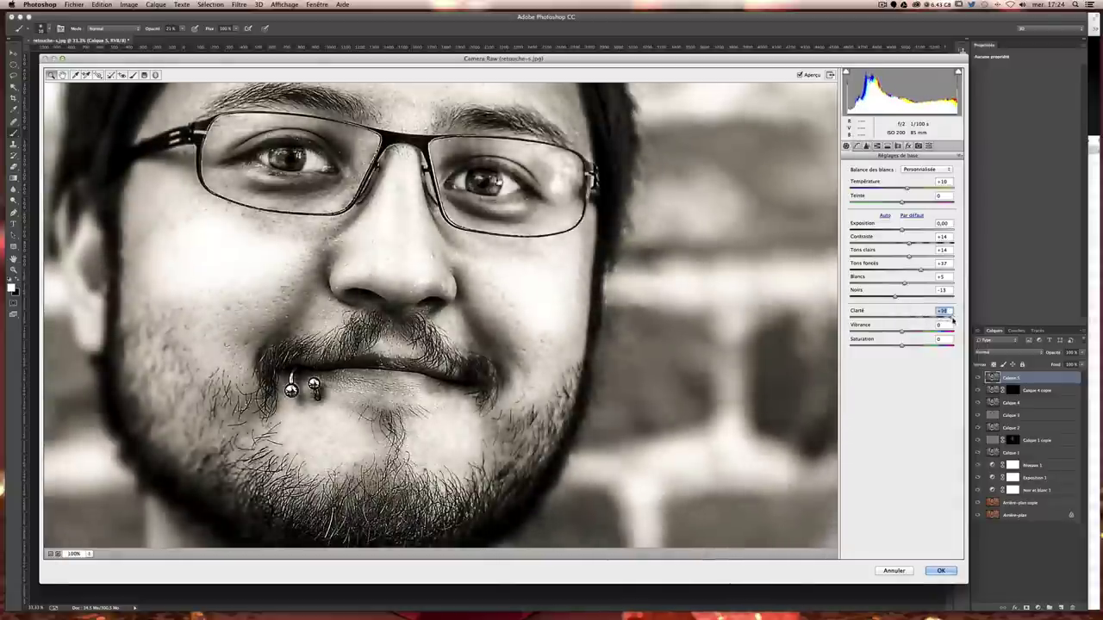
drag(943, 317, 907, 319)
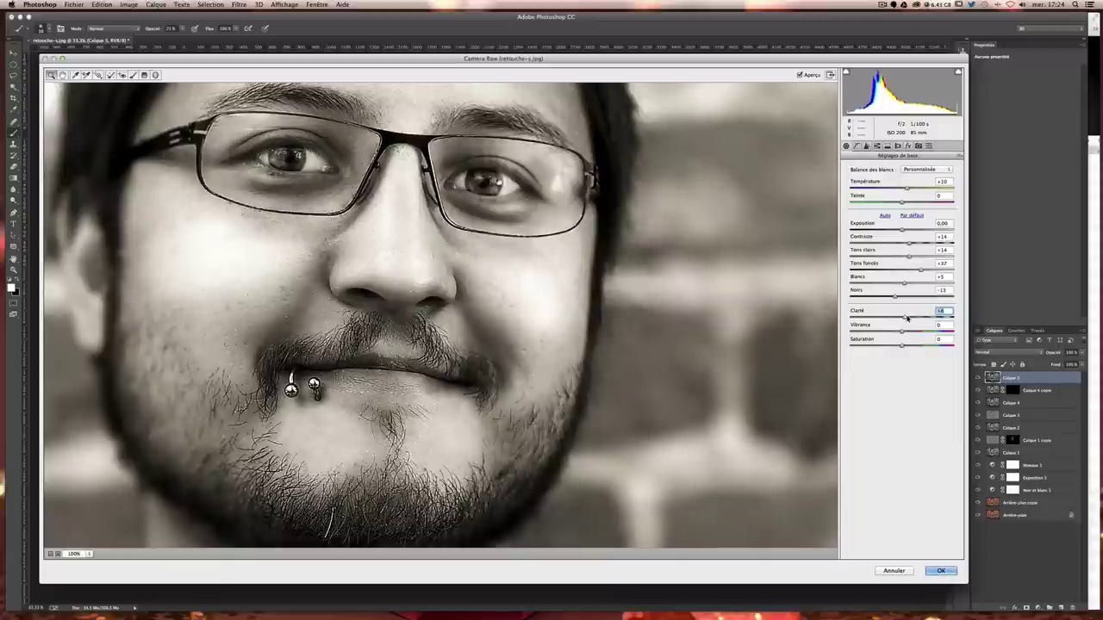
text(10)
click(941, 570)
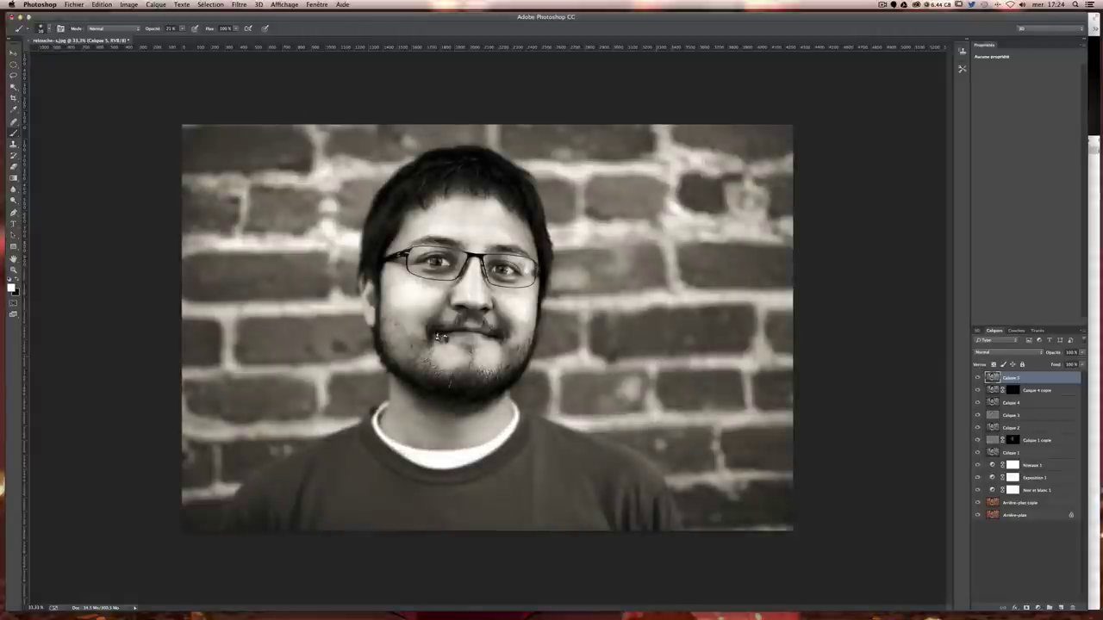
Step: Toggle undo to compare the photo before and after Camera Raw, zooming in and back out
key(ctrl+z)
key(ctrl+z)
key(ctrl+z)
key(ctrl+z)
key(ctrl+z)
key(ctrl+z)
key(ctrl+plus)
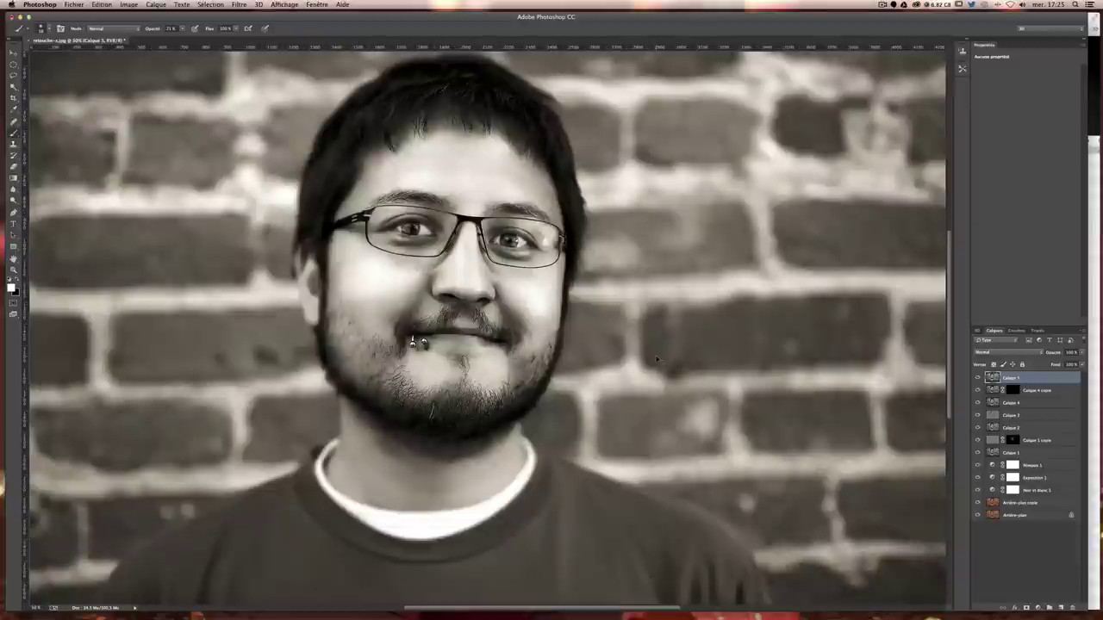
key(ctrl+z)
key(ctrl+z)
key(ctrl+z)
key(ctrl+minus)
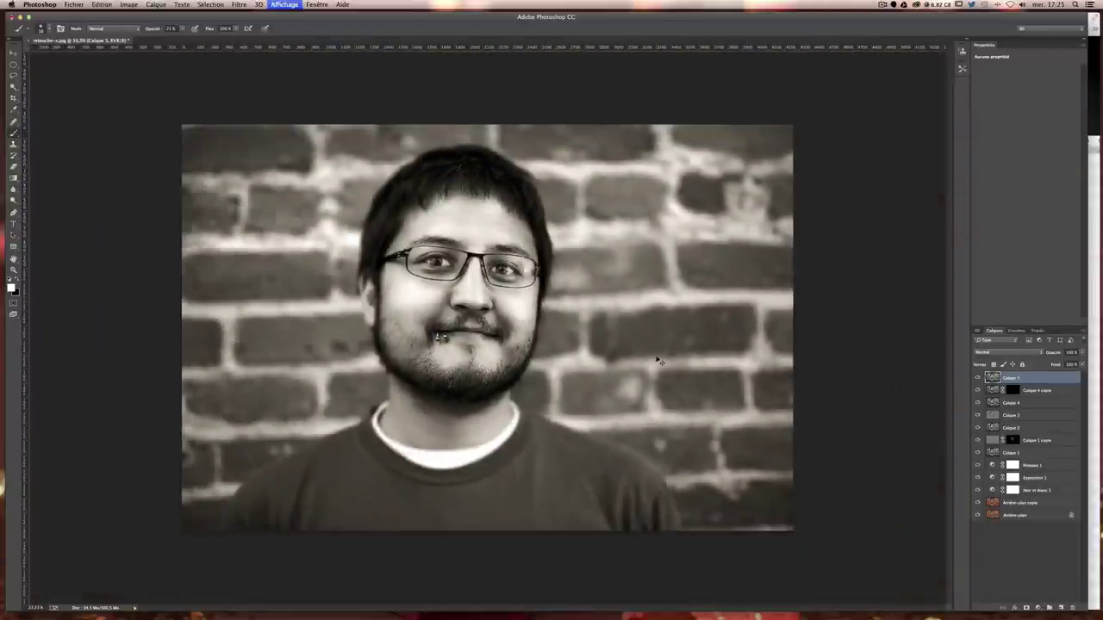
Step: Preview the Correction de l'objectif custom and automatic settings, then close the dialog
click(238, 4)
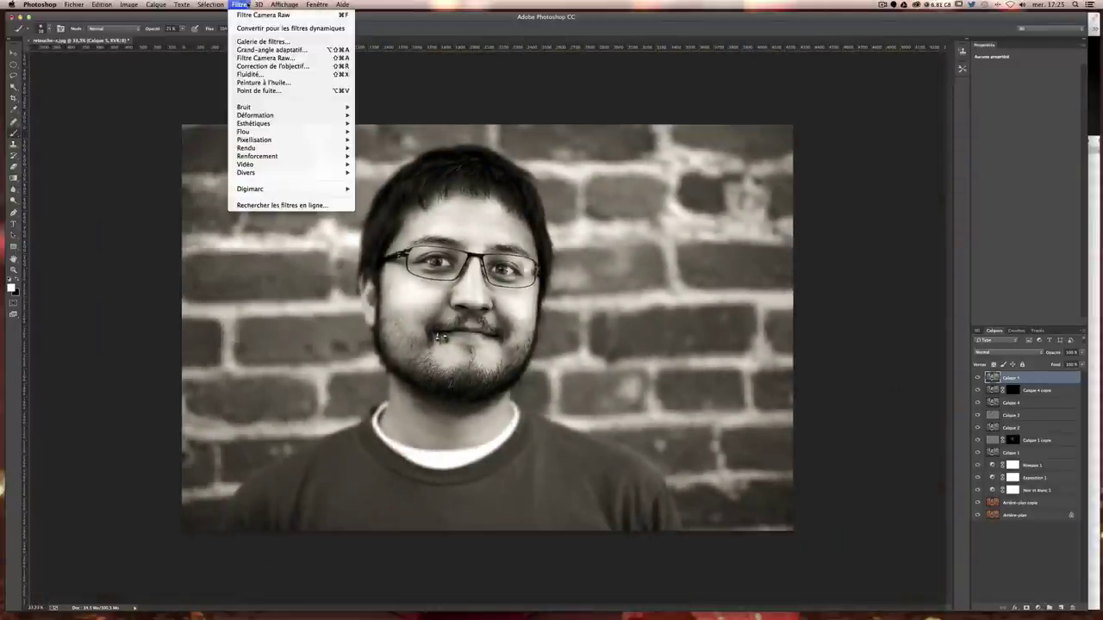
click(300, 68)
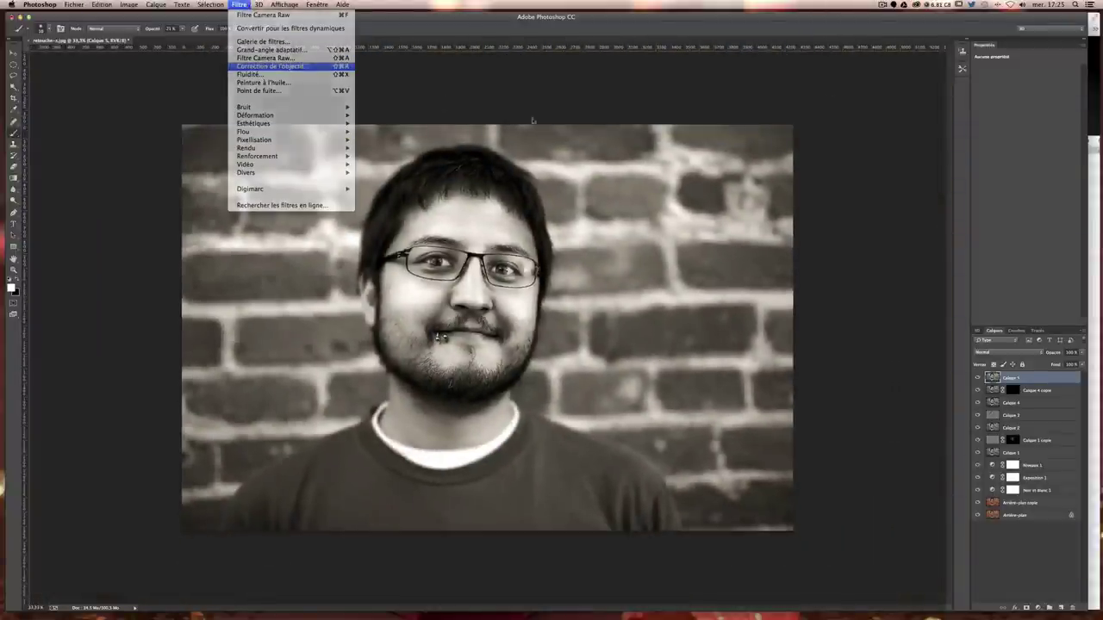
click(1021, 58)
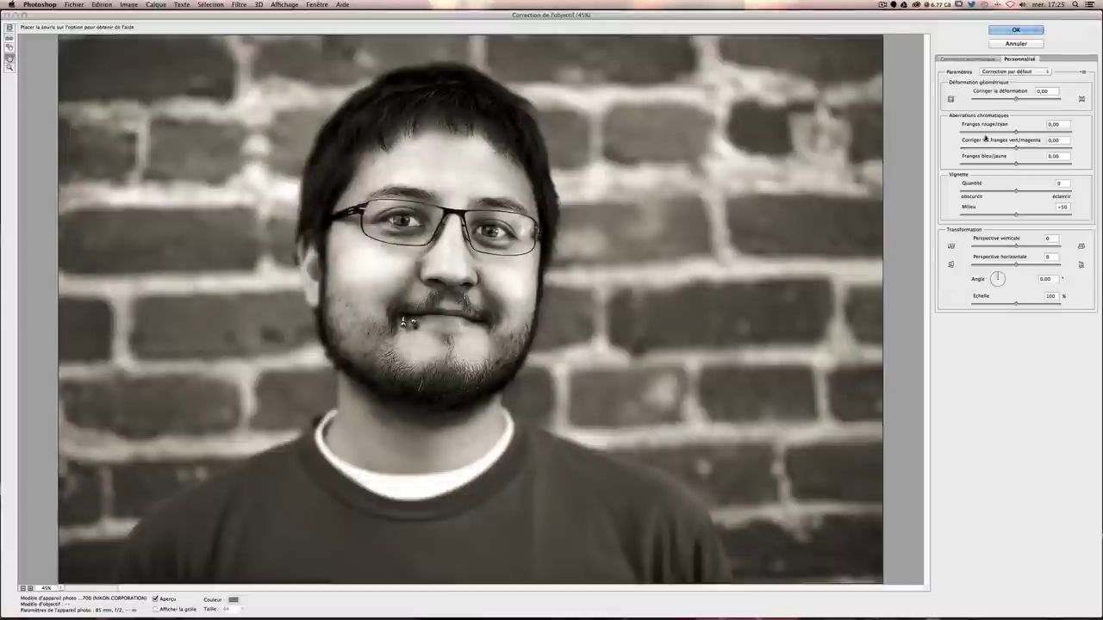
click(966, 58)
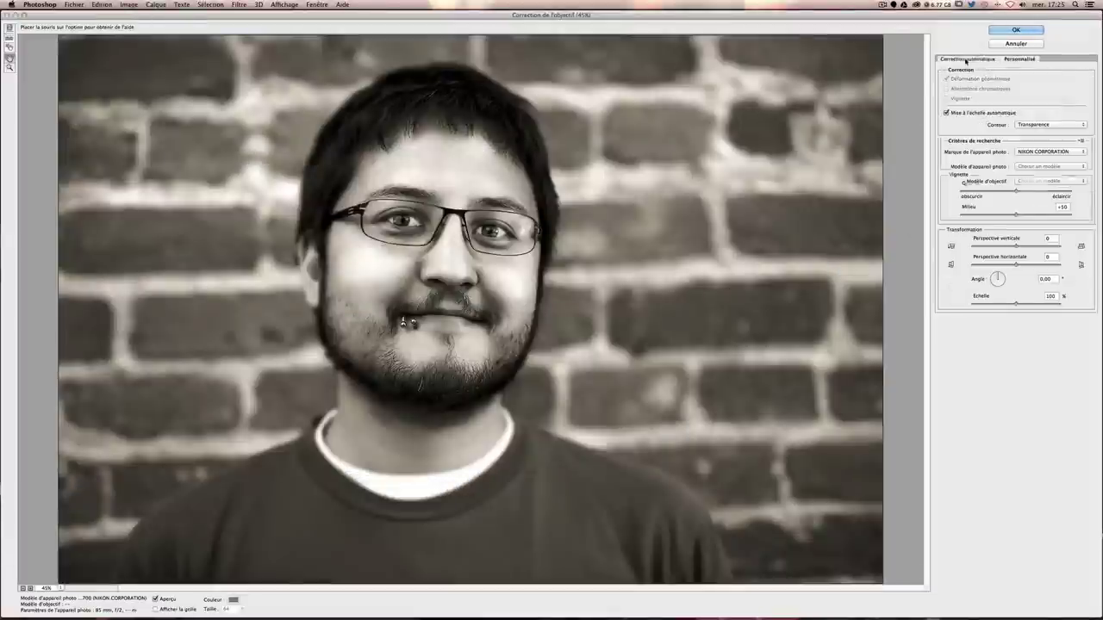
click(1016, 29)
click(239, 4)
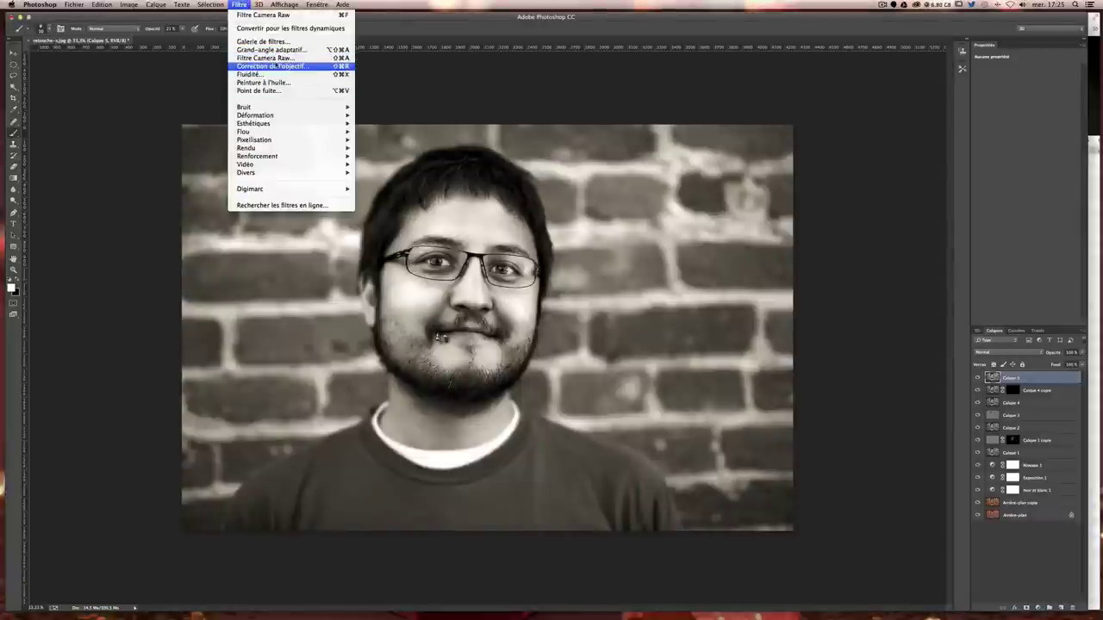
Step: Apply a Correction de l'objectif vignette with Quantité −71 and Milieu +41
click(270, 66)
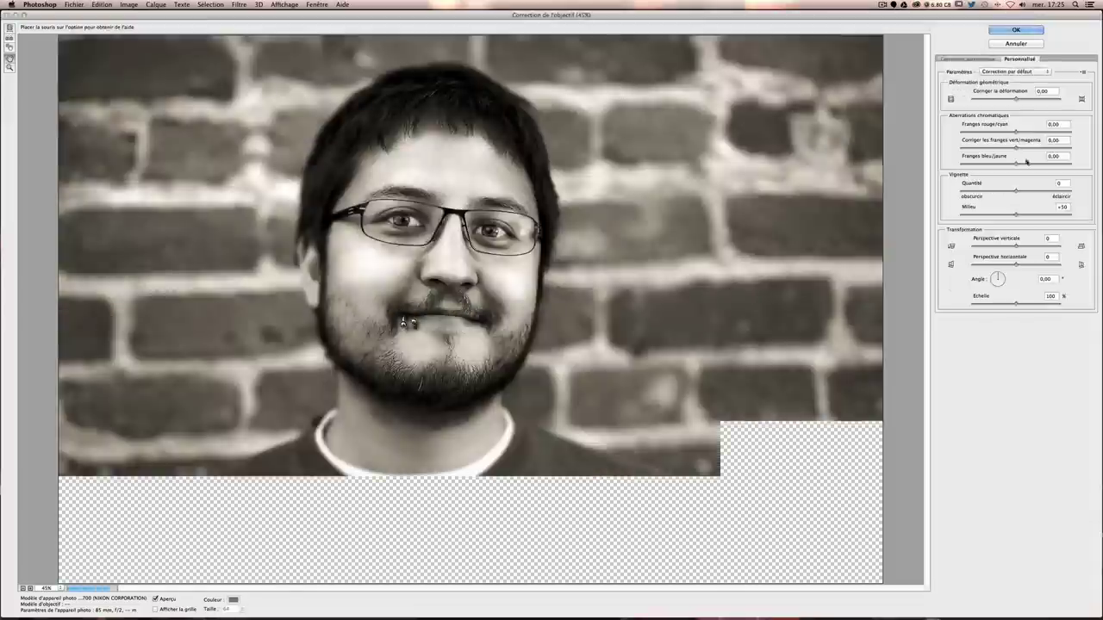
drag(1016, 191, 971, 191)
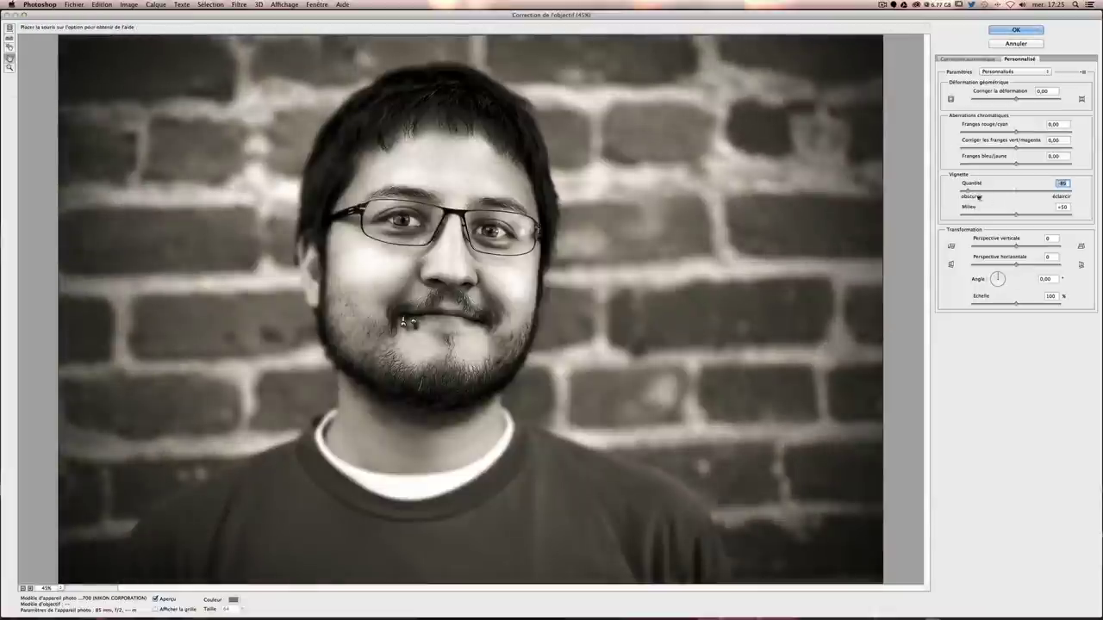
mouse_move(1016, 215)
mouse_down()
mouse_move(962, 216)
mouse_move(1013, 215)
mouse_move(979, 191)
mouse_up()
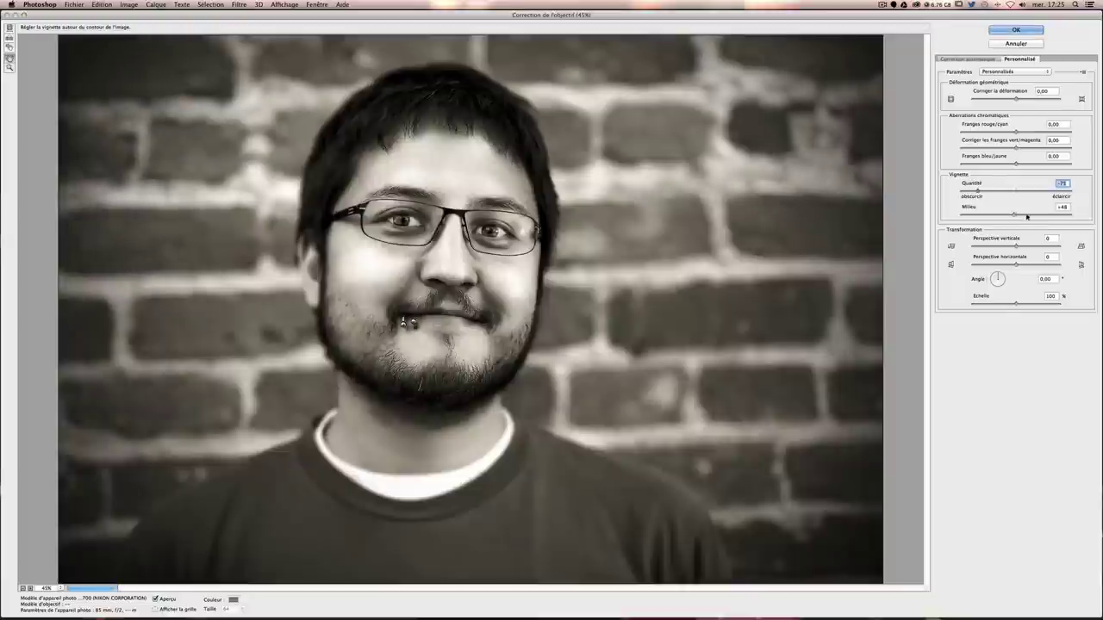
drag(1026, 217, 963, 216)
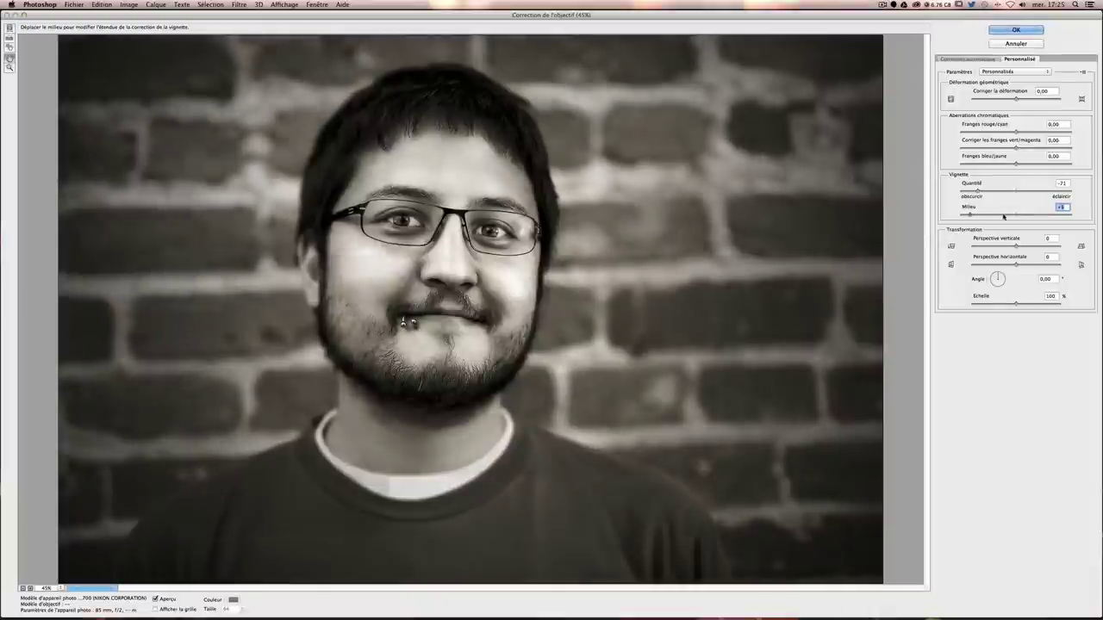
mouse_move(1004, 216)
mouse_down()
mouse_move(1064, 218)
mouse_move(1012, 217)
mouse_up()
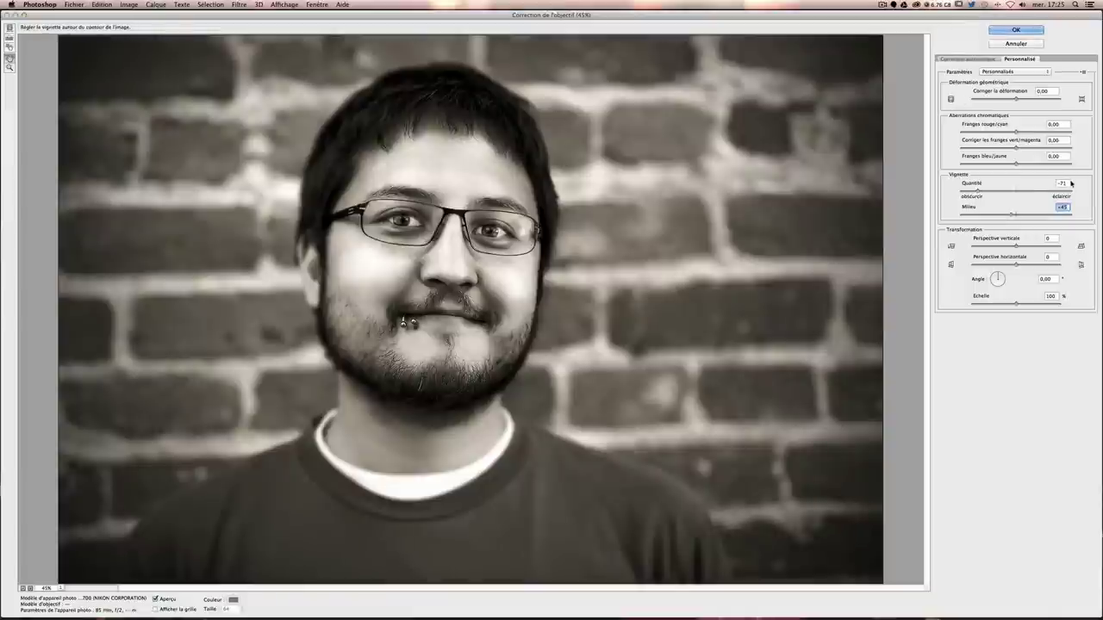
click(1024, 31)
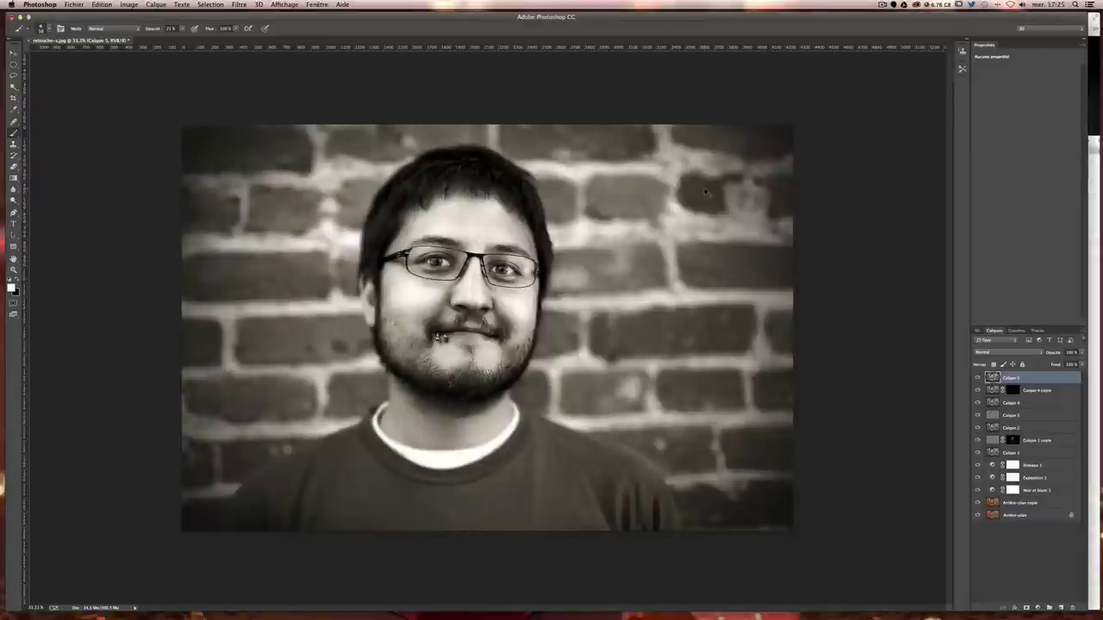
Step: Compare with and without the vignette, hide the intermediate adjustment layers, and zoom to 50%
key(ctrl+z)
key(ctrl+z)
key(ctrl+z)
key(ctrl+z)
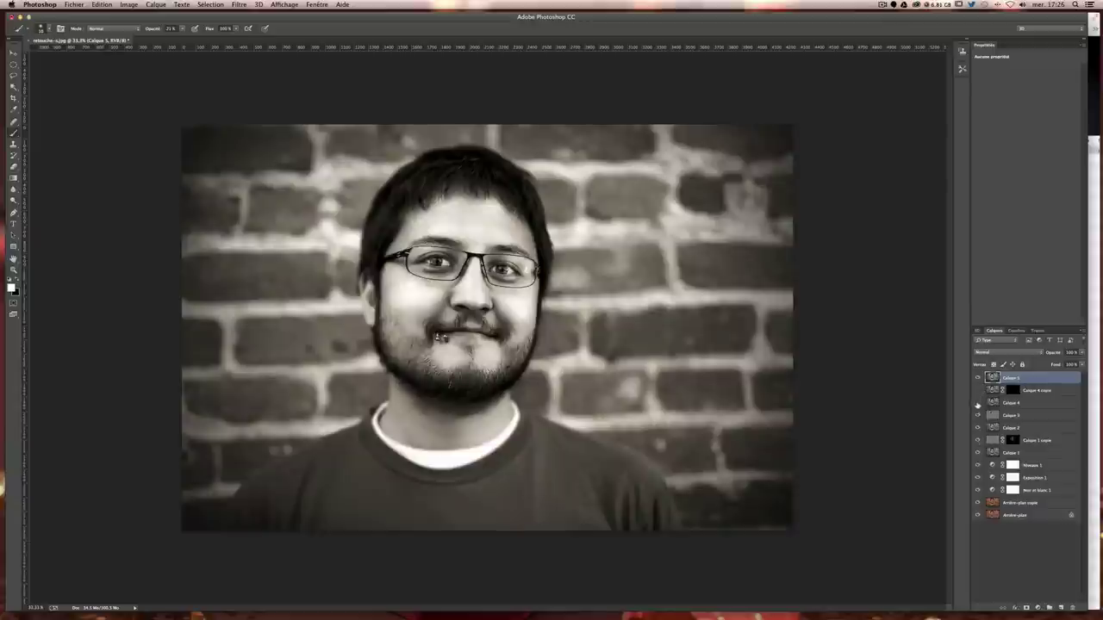
drag(977, 440, 978, 489)
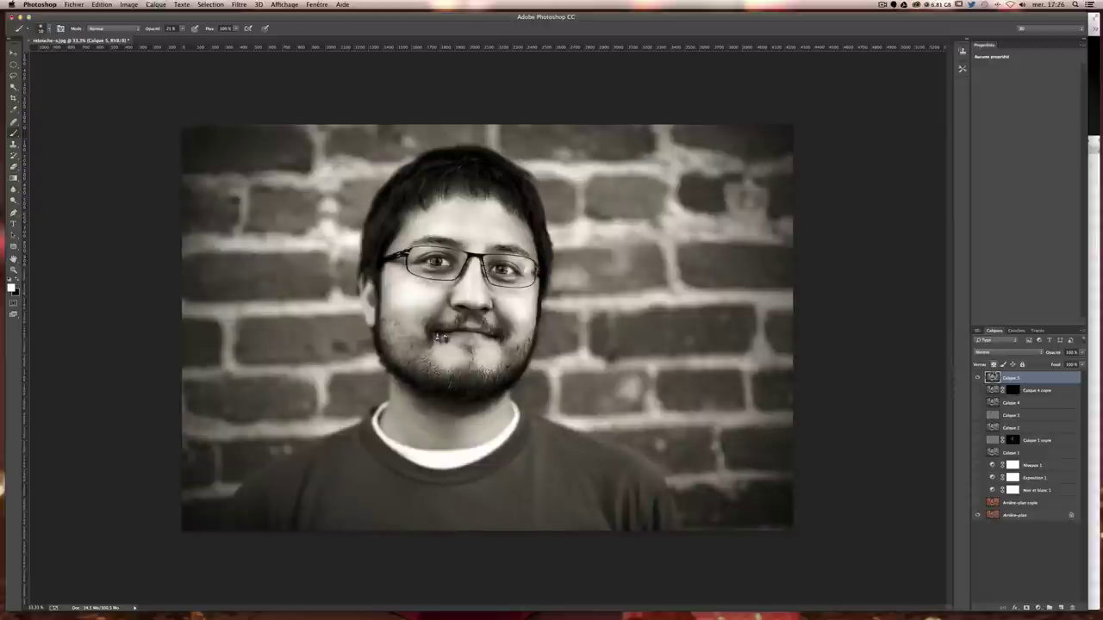
key(ctrl+plus)
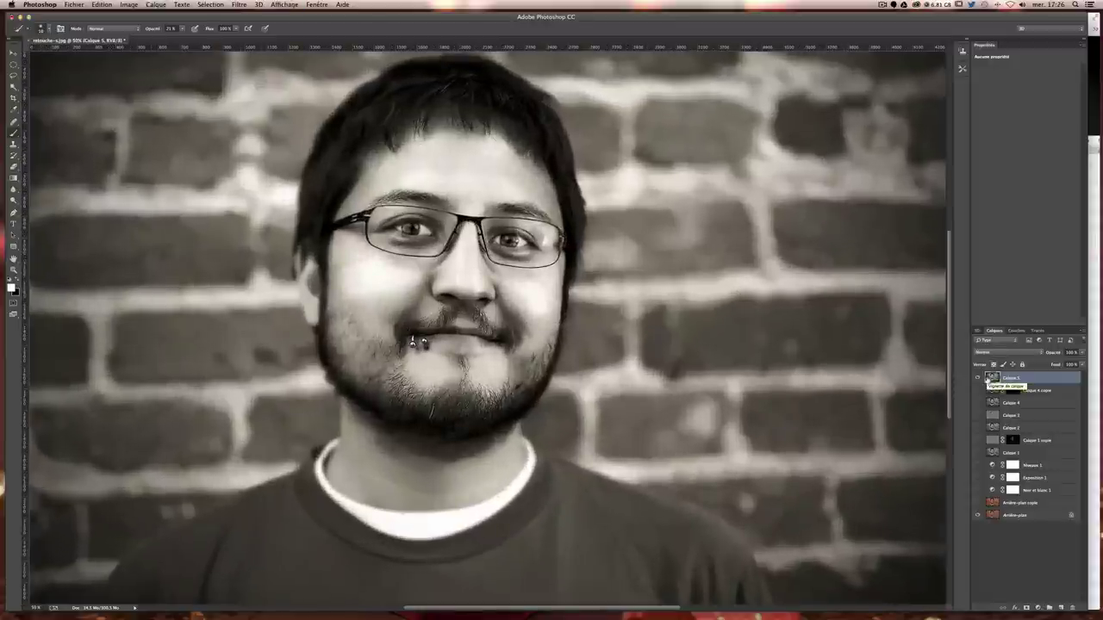
Step: Toggle Calque 5 repeatedly to compare the finished sepia portrait with the colour original
click(978, 378)
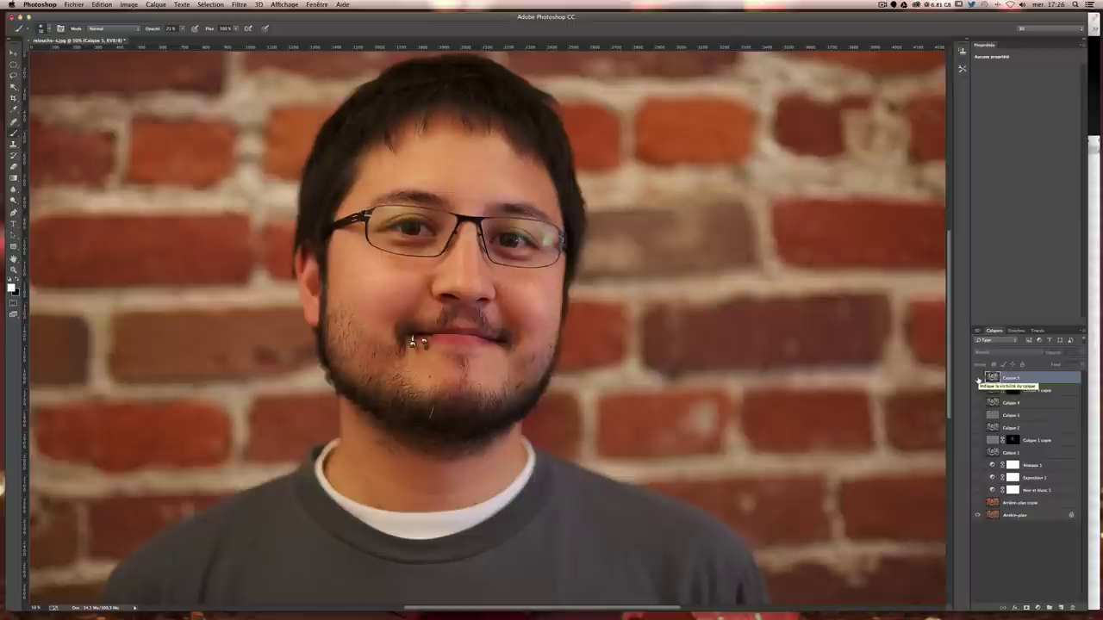
click(978, 379)
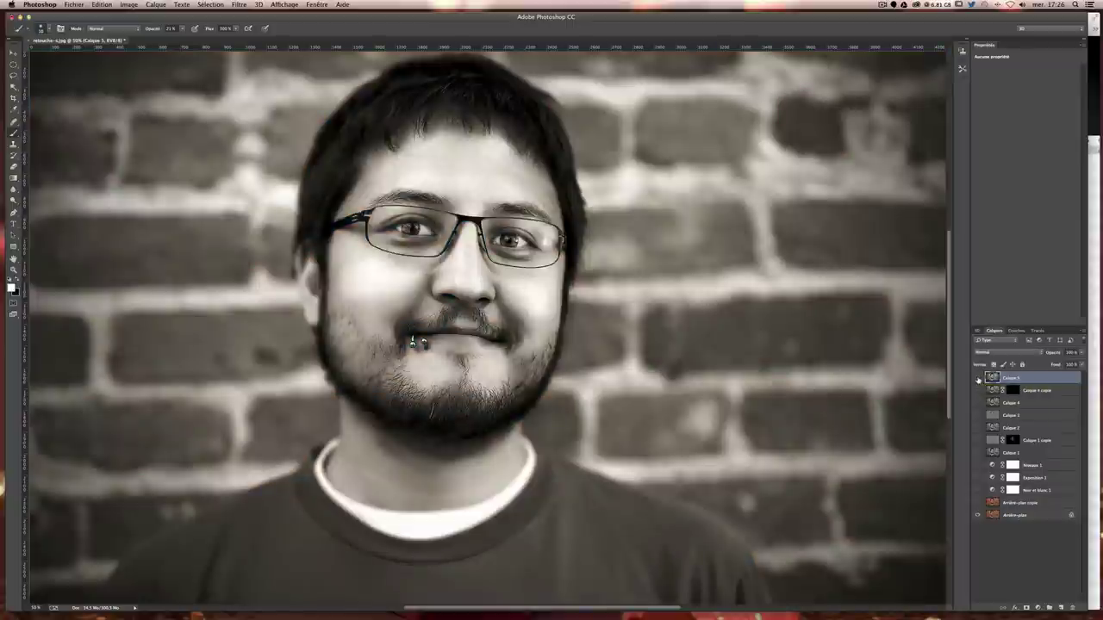
click(978, 379)
click(978, 379)
click(978, 379)
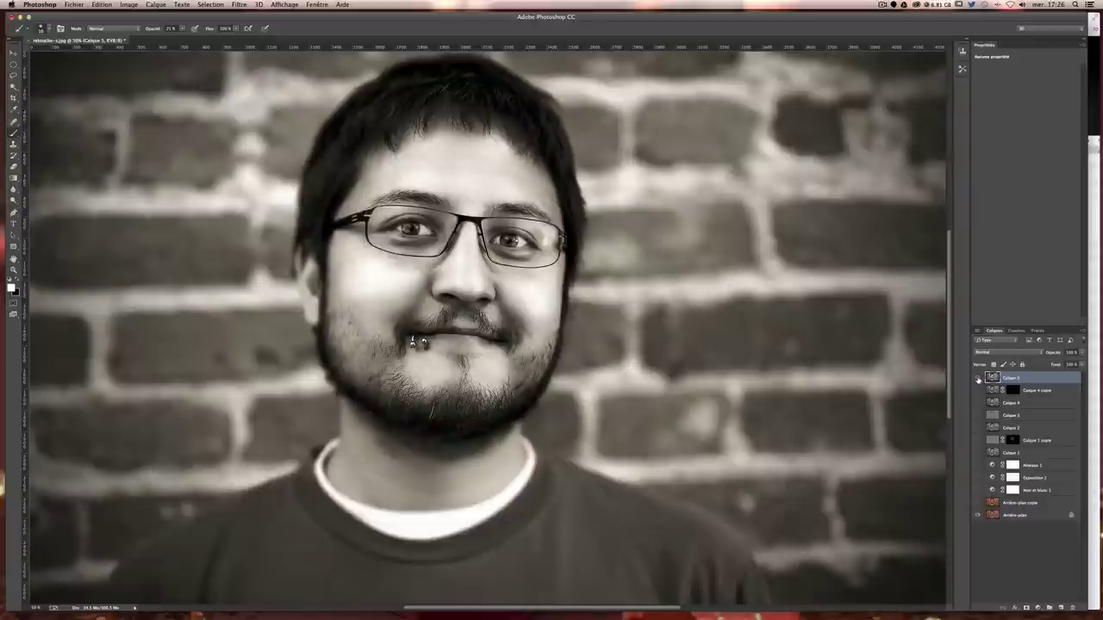
click(978, 379)
click(978, 379)
click(978, 379)
click(978, 379)
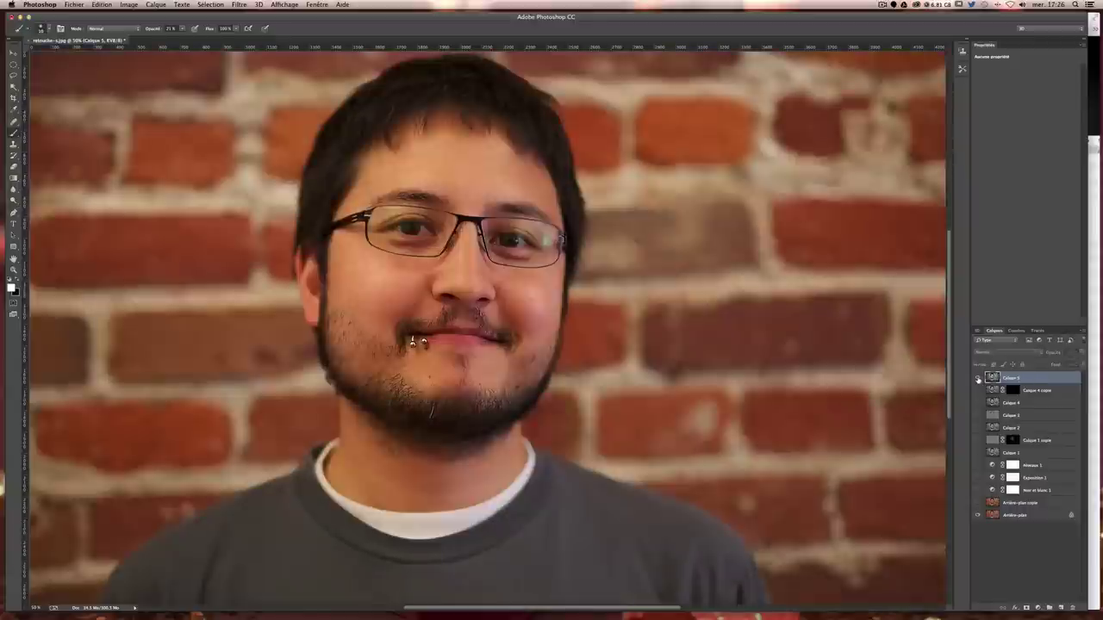
click(978, 379)
click(978, 380)
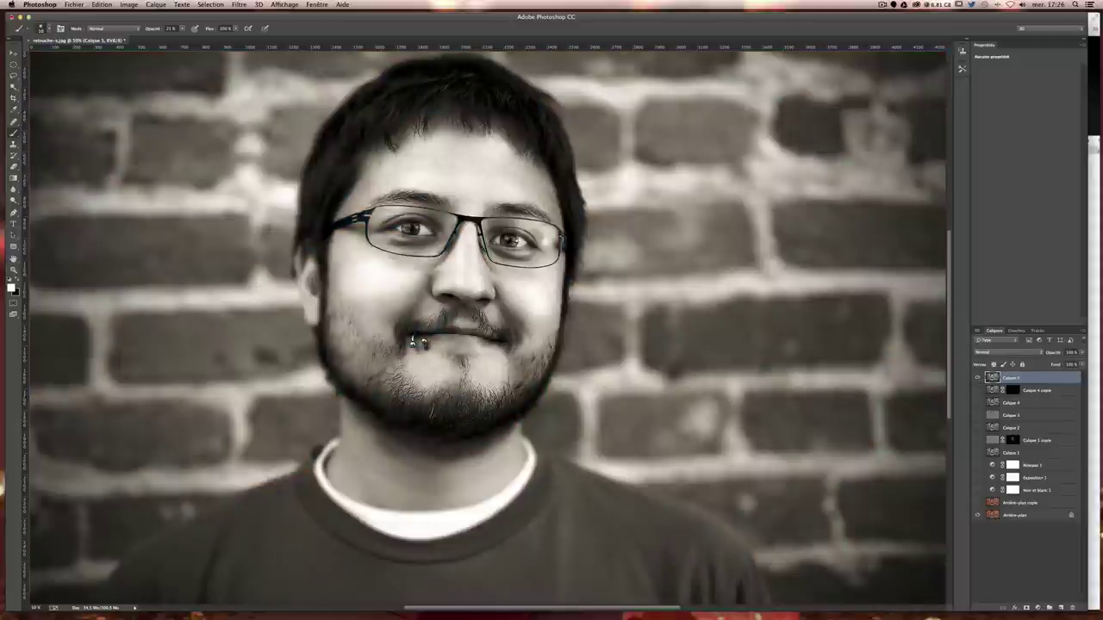
click(972, 379)
click(972, 379)
click(972, 380)
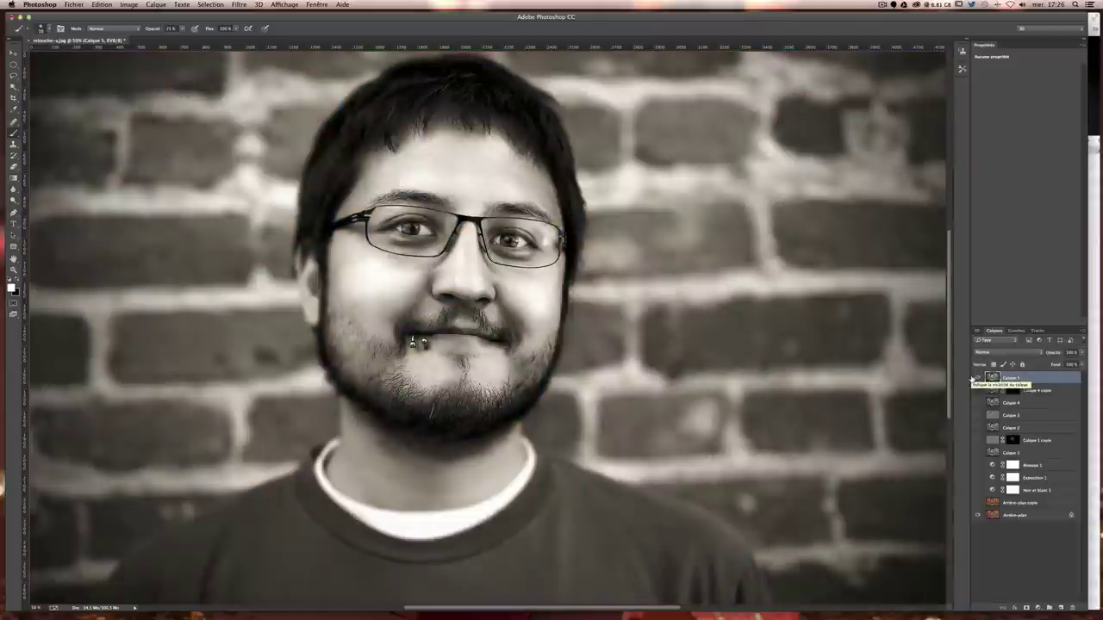
click(975, 377)
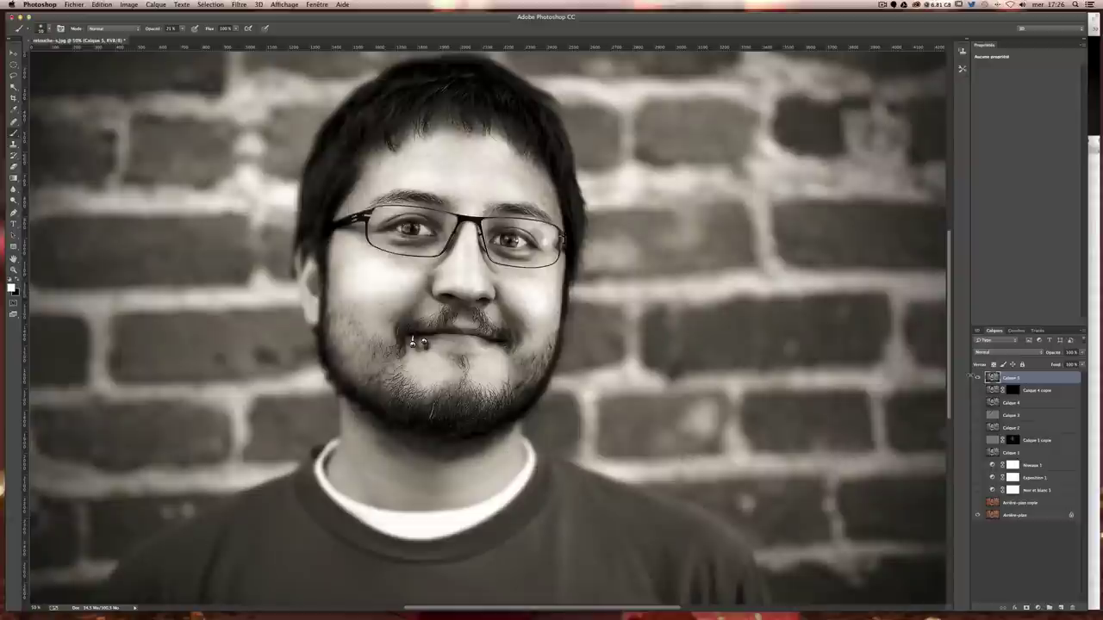